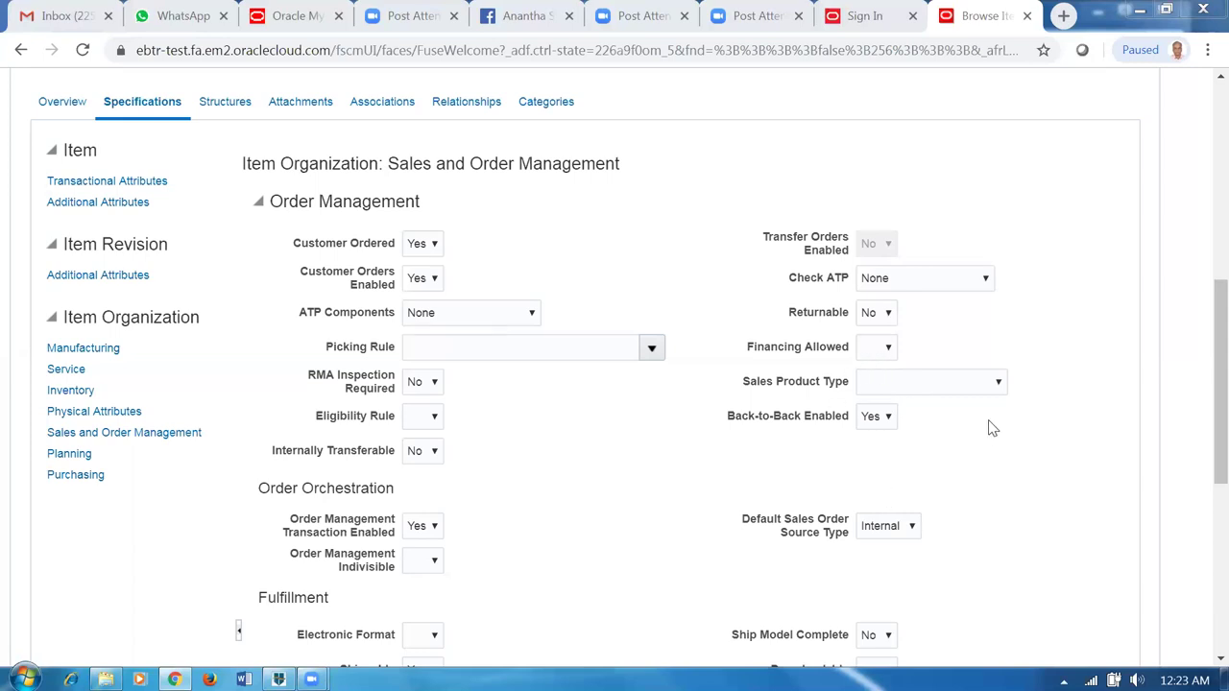
- Duplicate the browser tab and open the Global Order Promising work area under Order Management in the copy
right_click(994, 24)
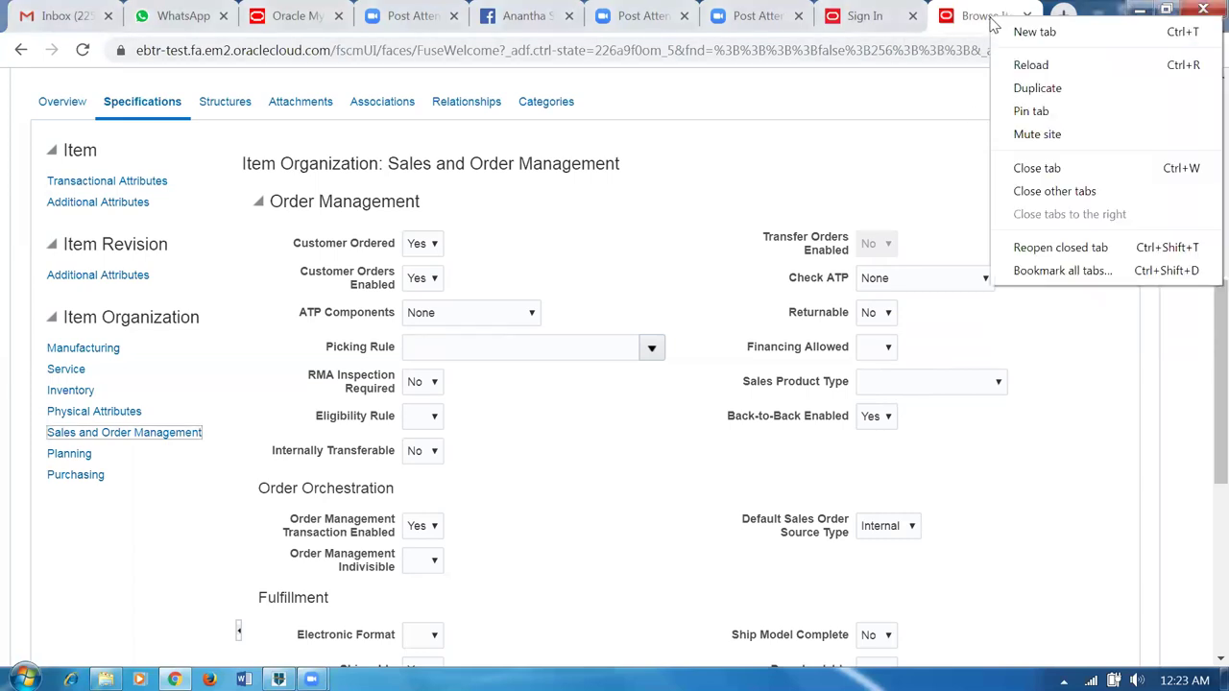
left_click(1023, 91)
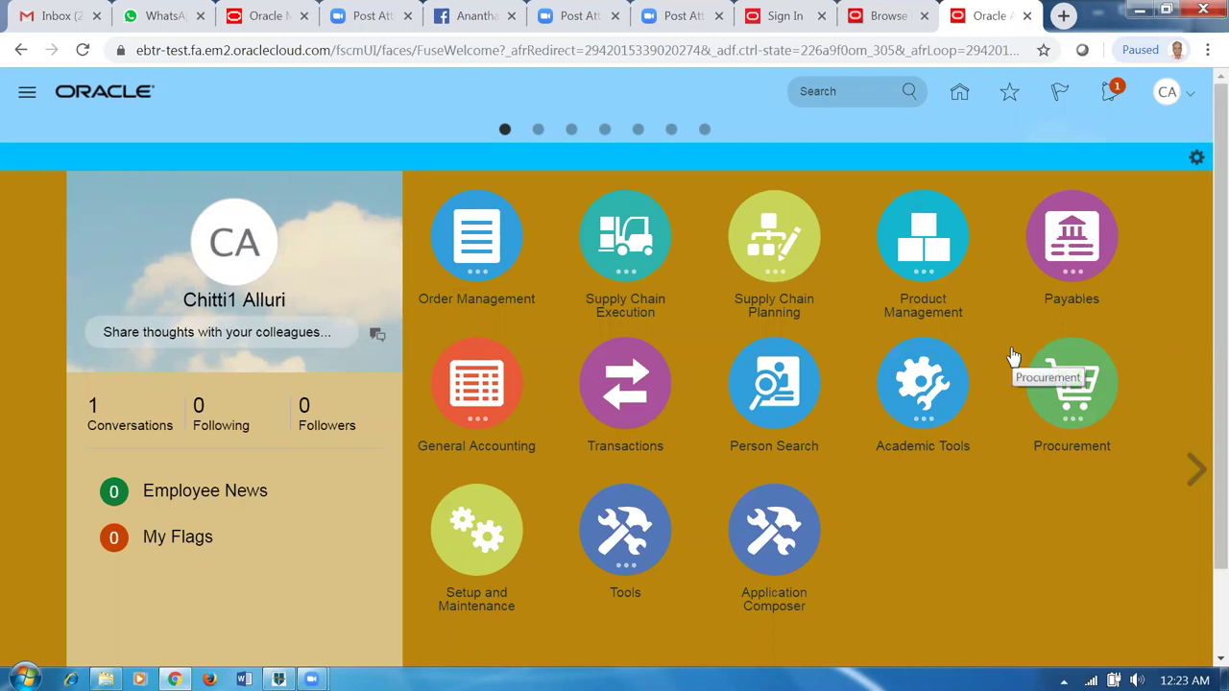
left_click(624, 255)
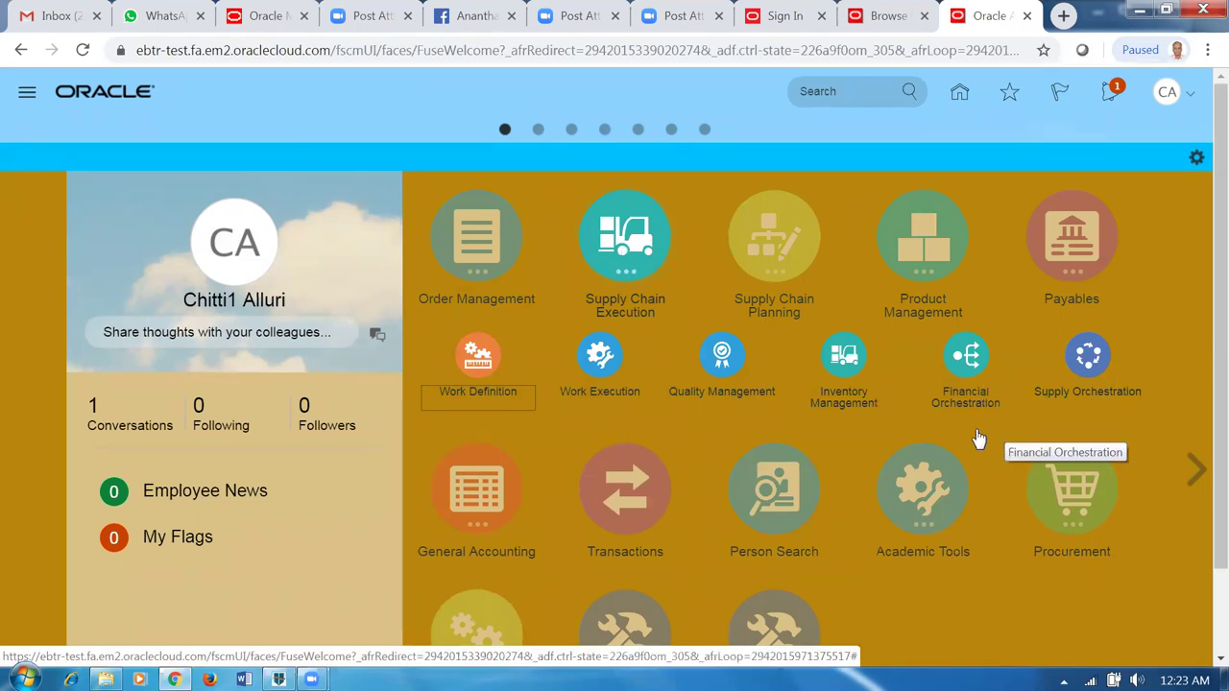
left_click(486, 255)
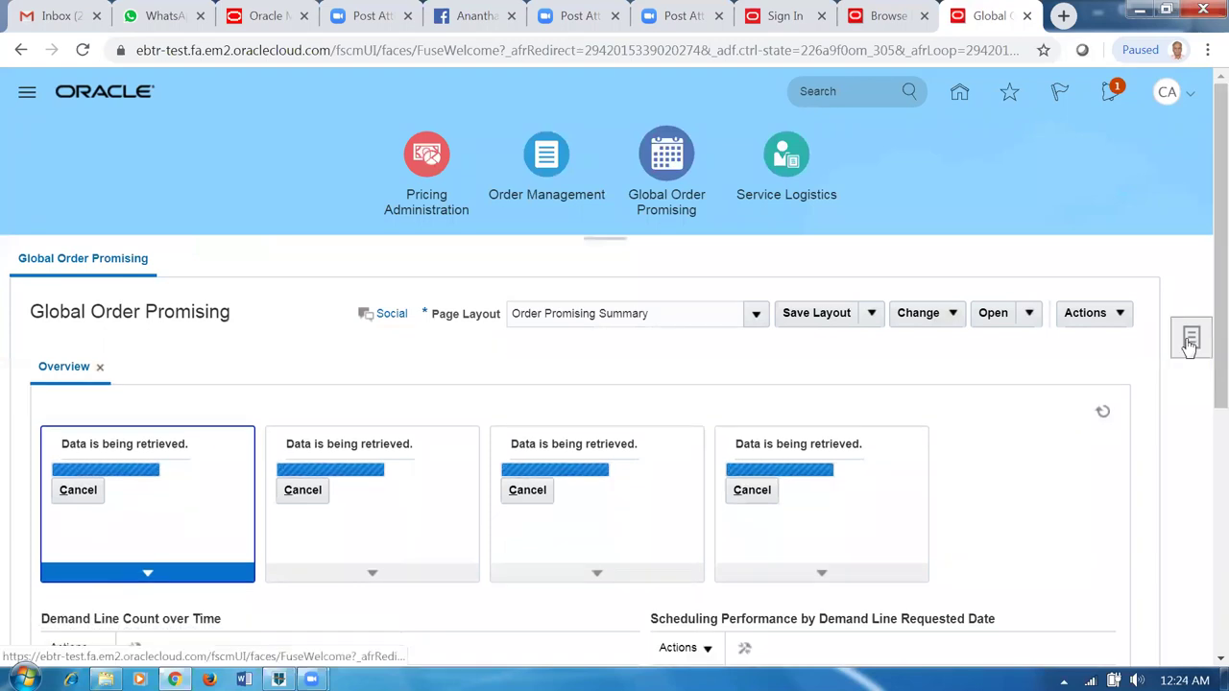
- Go to the Manage ATP Rules task, run an unfiltered search and look through the listed rules
left_click(1190, 340)
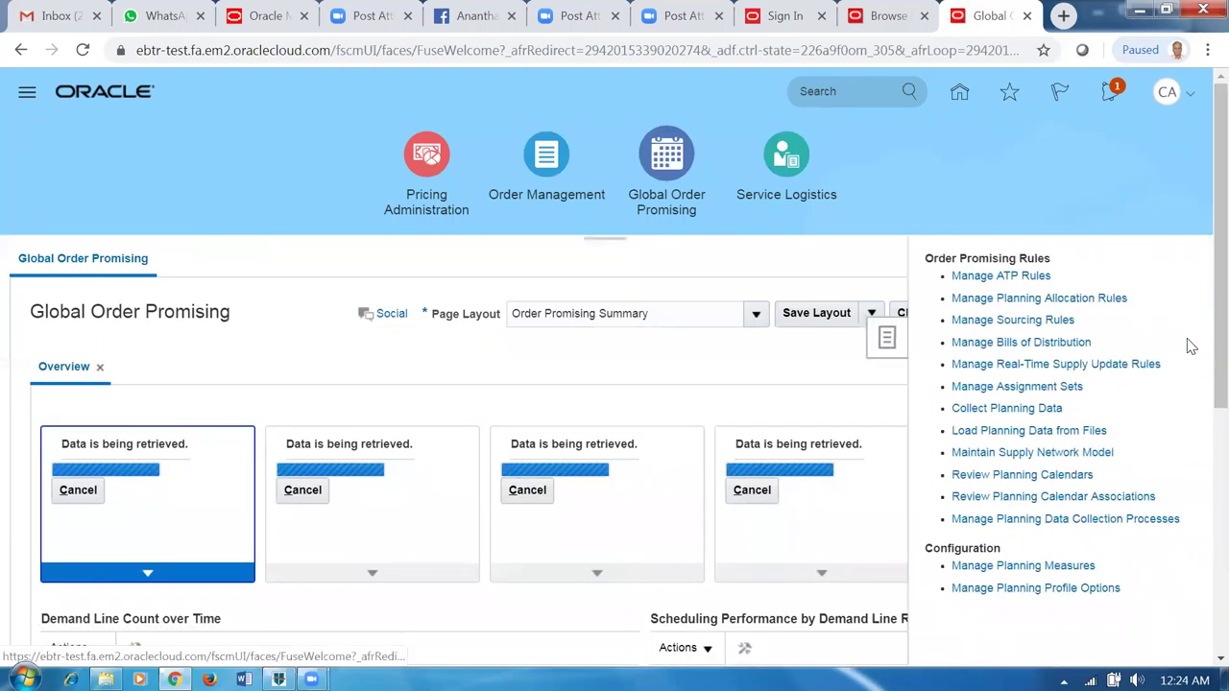
left_click(1000, 277)
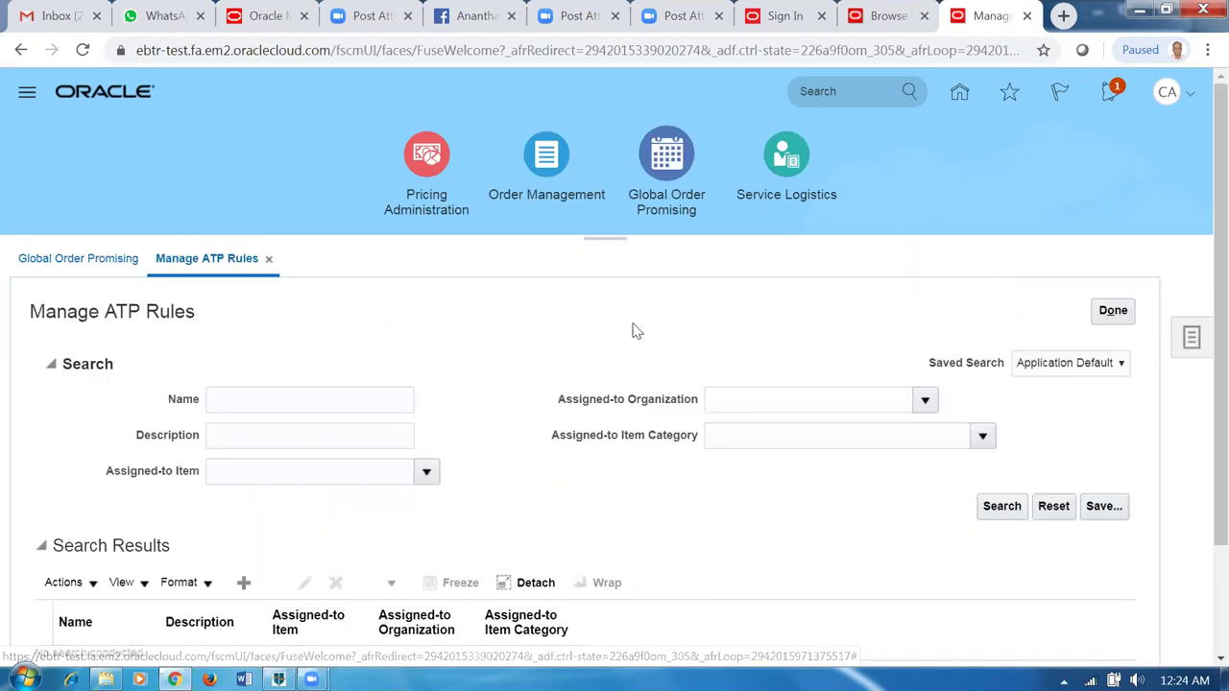
left_click(984, 513)
scroll(696, 529, "down", 5)
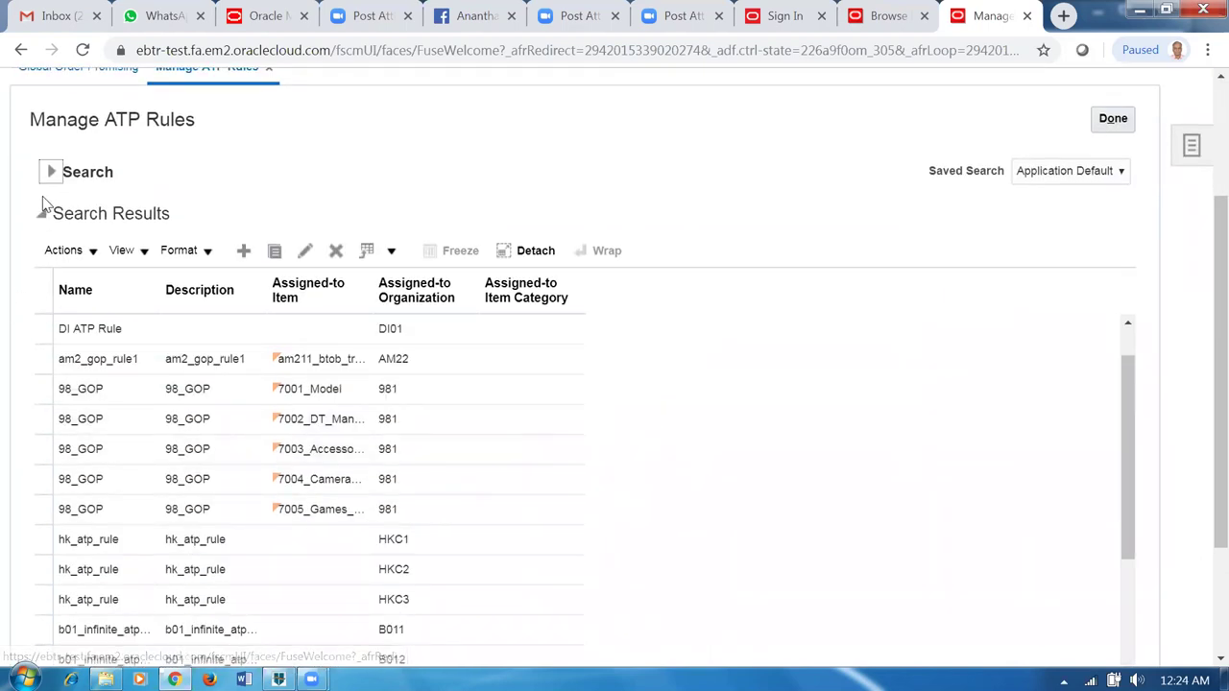
scroll(124, 469, "down", 5)
scroll(170, 521, "down", 5)
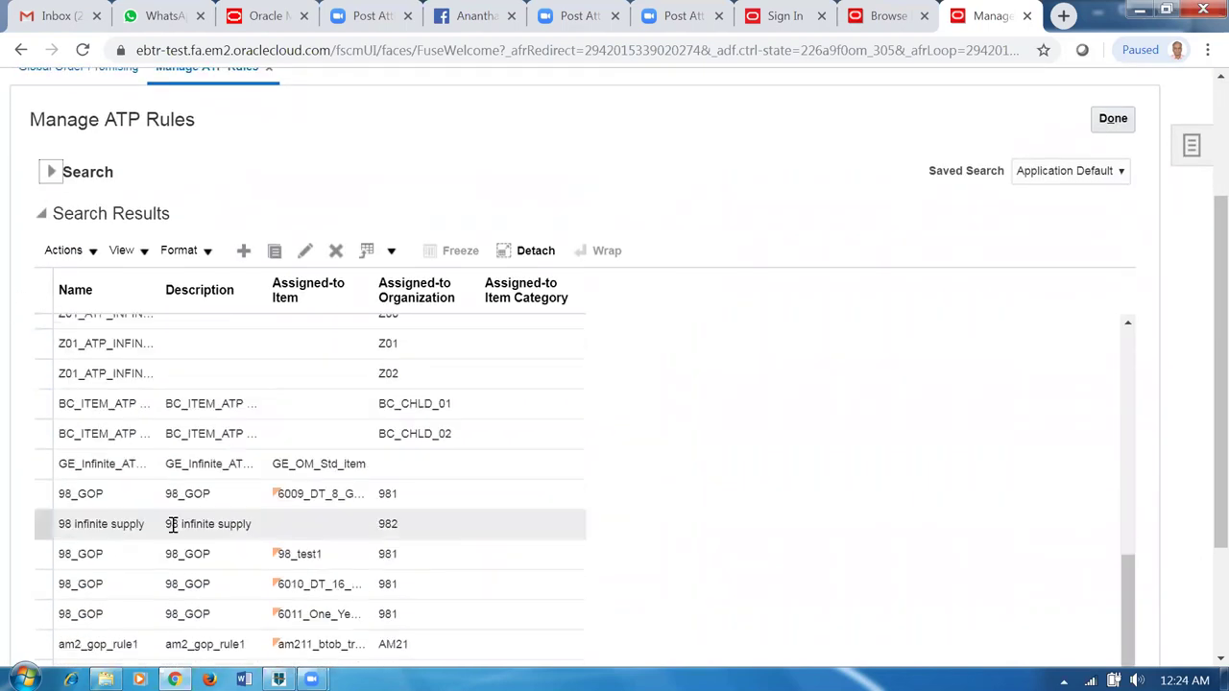
scroll(170, 524, "down", 5)
scroll(173, 526, "up", 10)
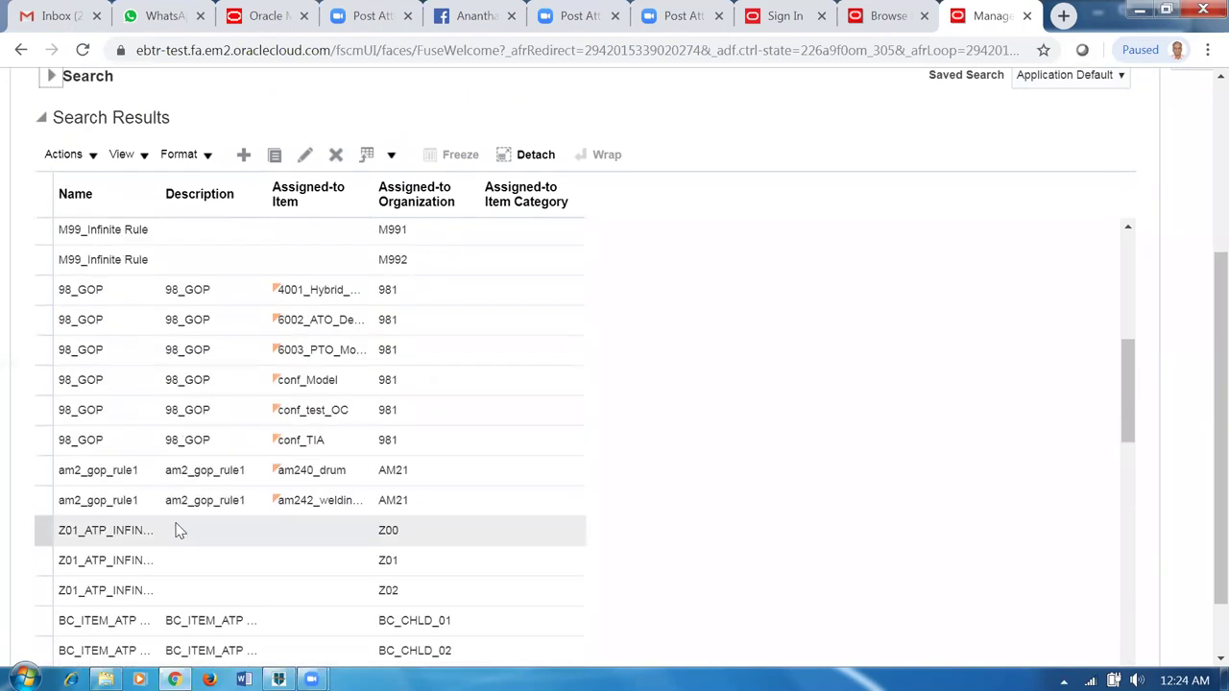
- Search the ATP rules by the name "chitti"
left_click(52, 75)
left_click(250, 304)
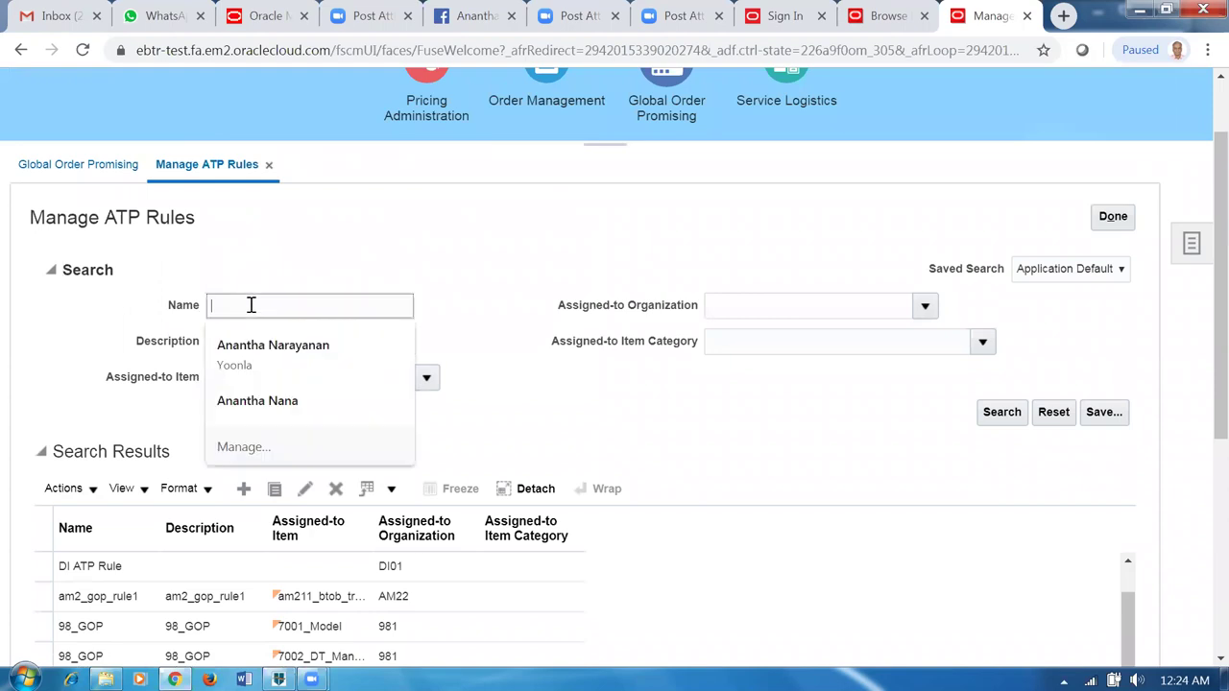
type("chitti")
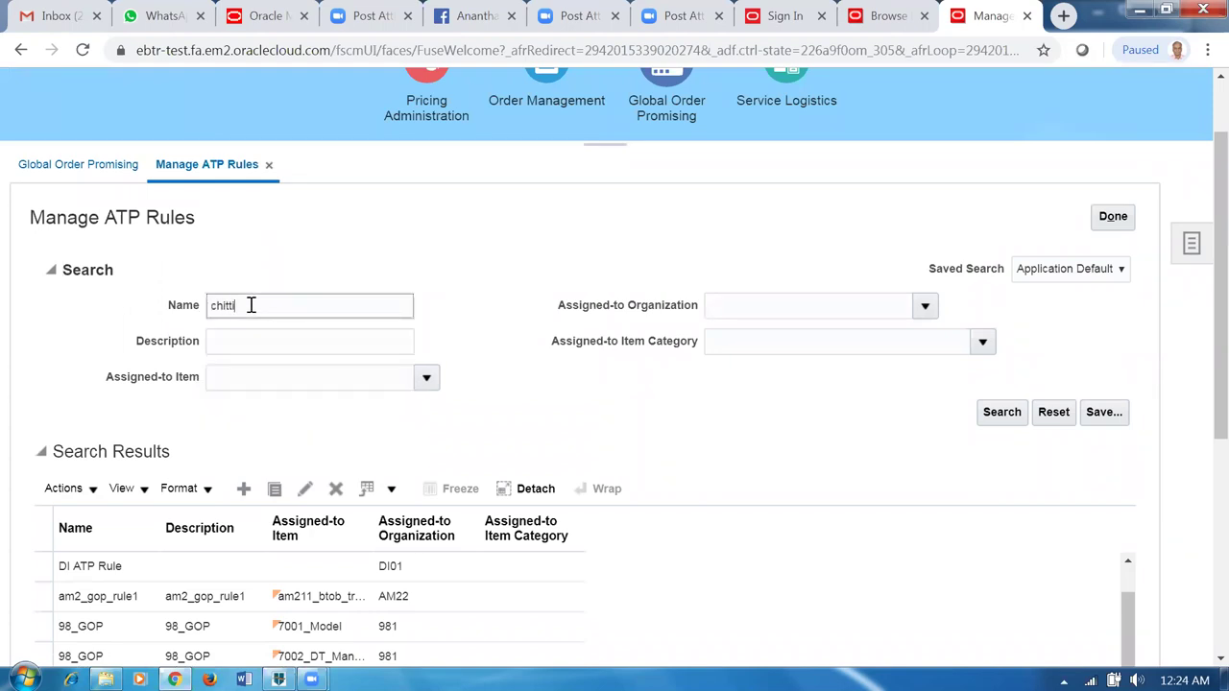
left_click(1004, 411)
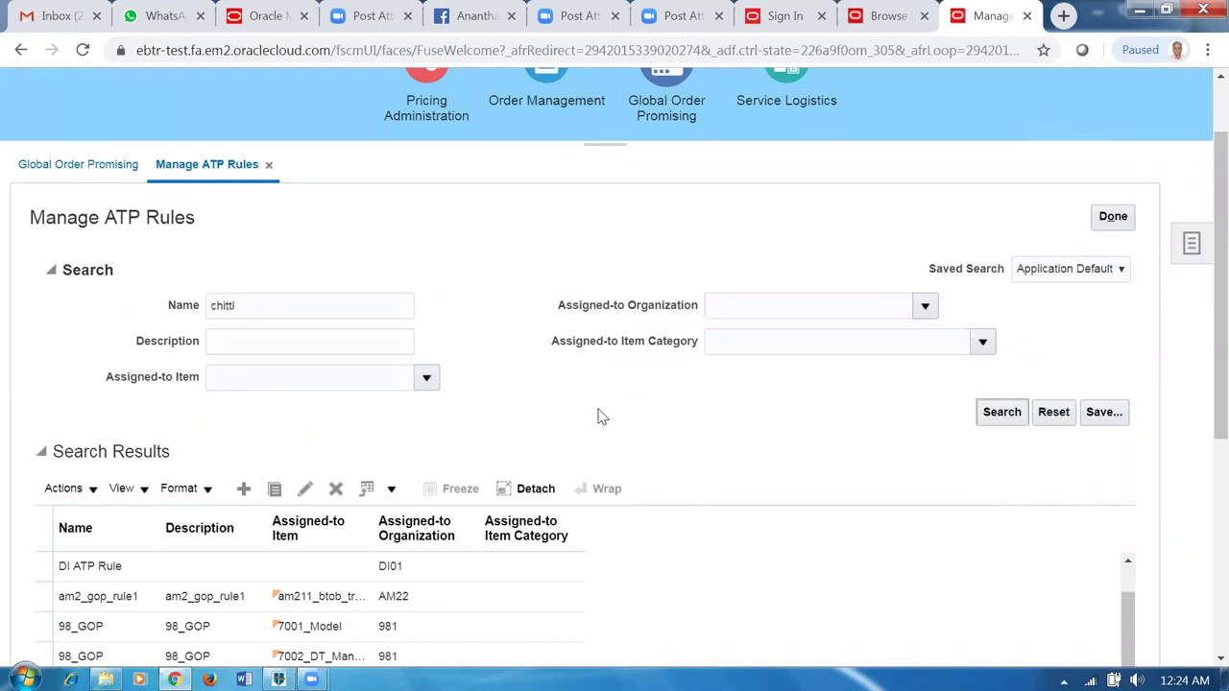
- Open the Chitti_Ininite_ATP rule, review its promising mode and organization assignments, and leave ATP rule management without changes
left_click(41, 425)
left_click(305, 349)
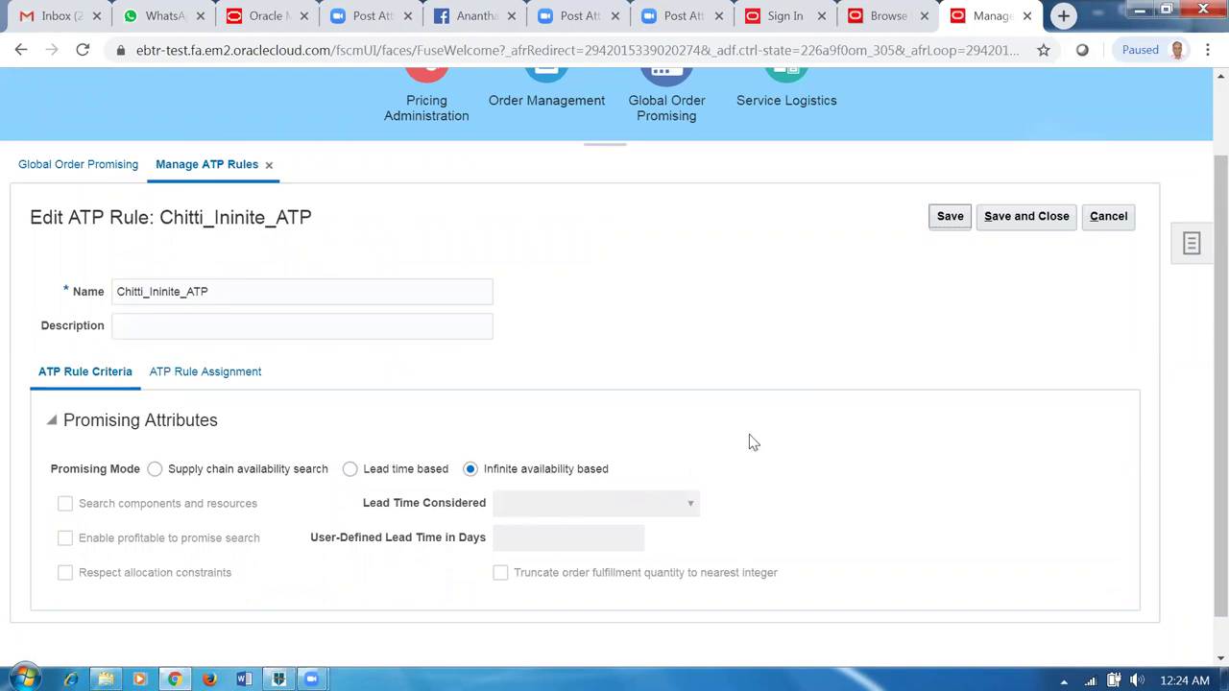
left_click(213, 374)
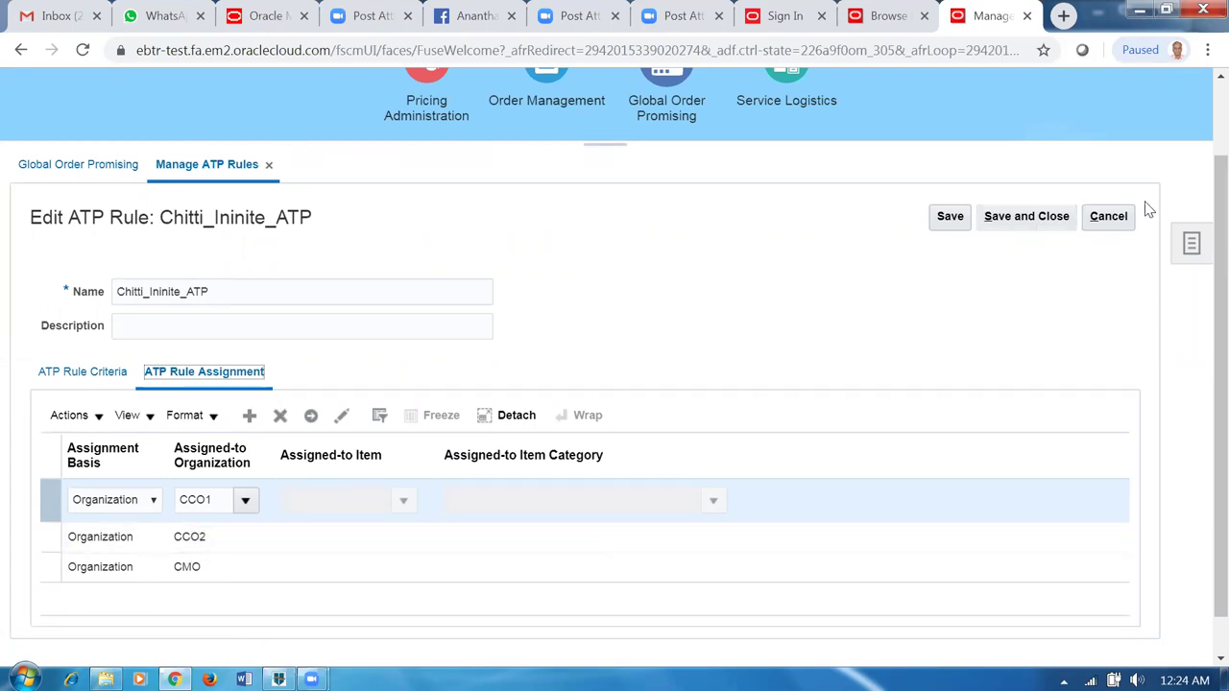
left_click(1108, 218)
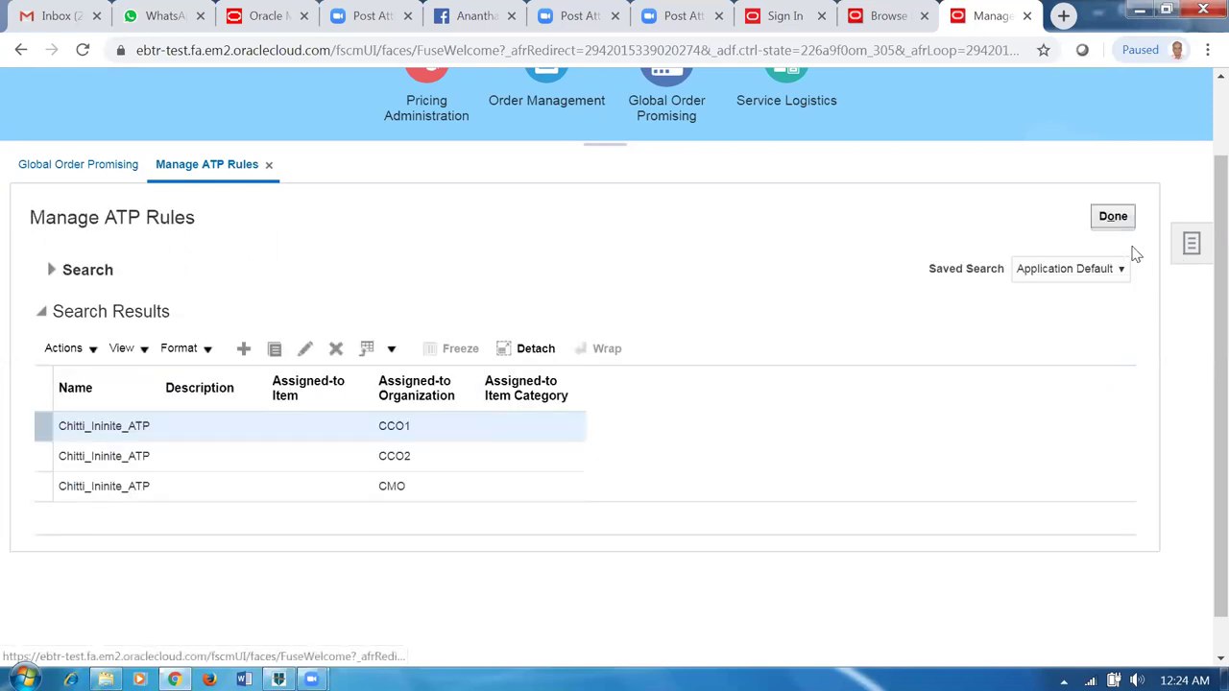
left_click(1113, 219)
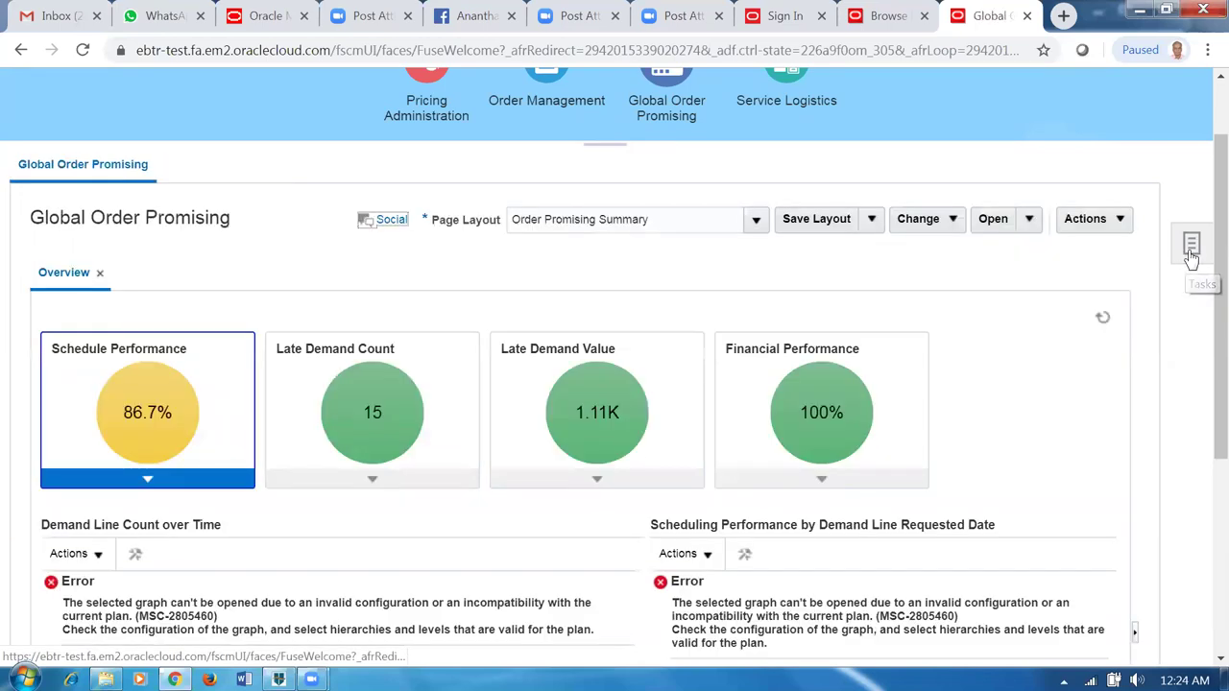
- Open the Manage Sourcing Rules task, list the rules with an unfiltered search, review them and leave without changes
left_click(1190, 247)
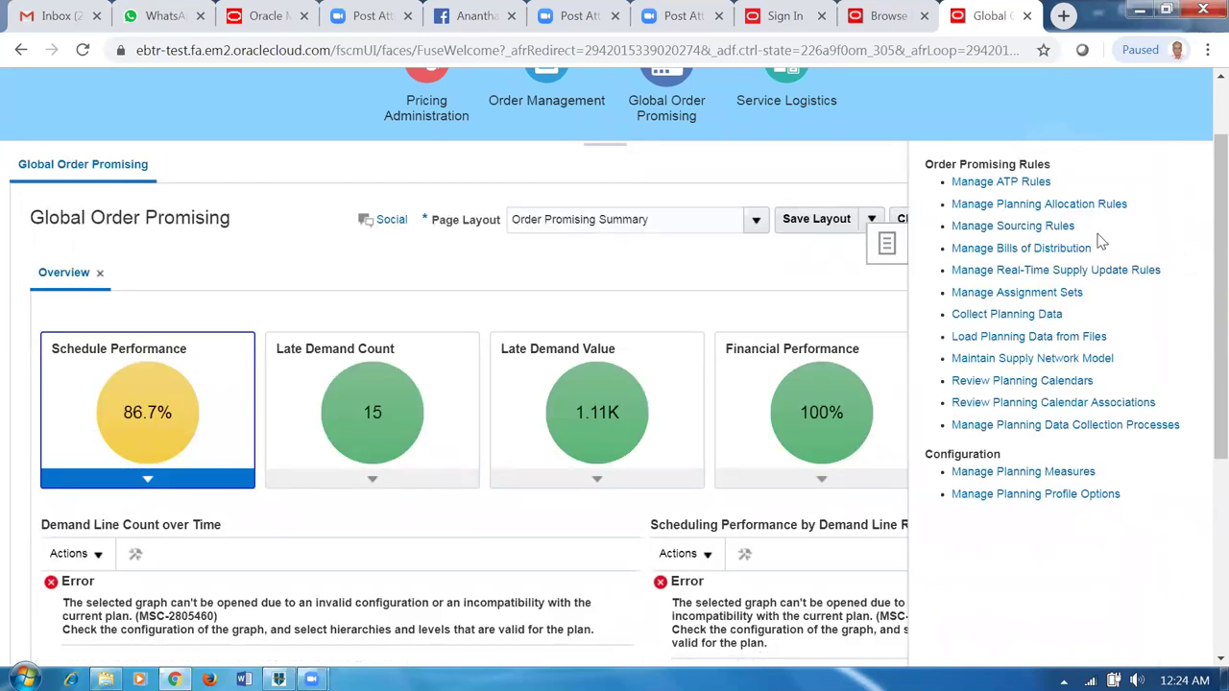
left_click(979, 227)
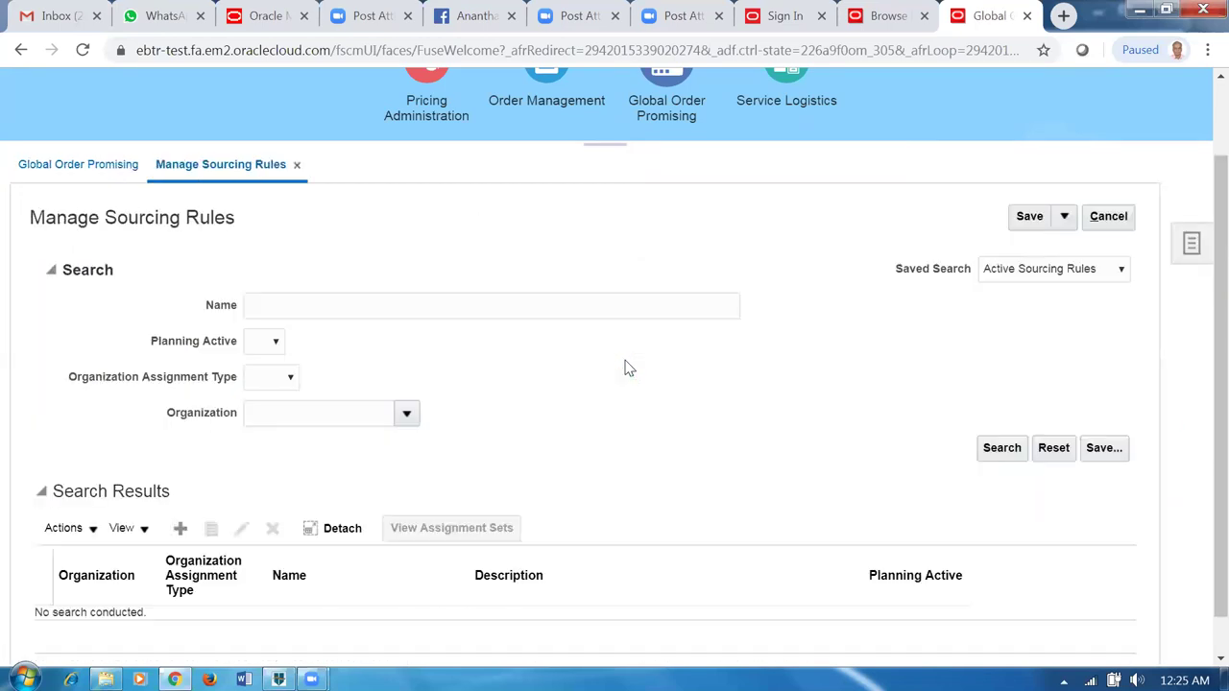
left_click(995, 451)
scroll(831, 403, "down", 3)
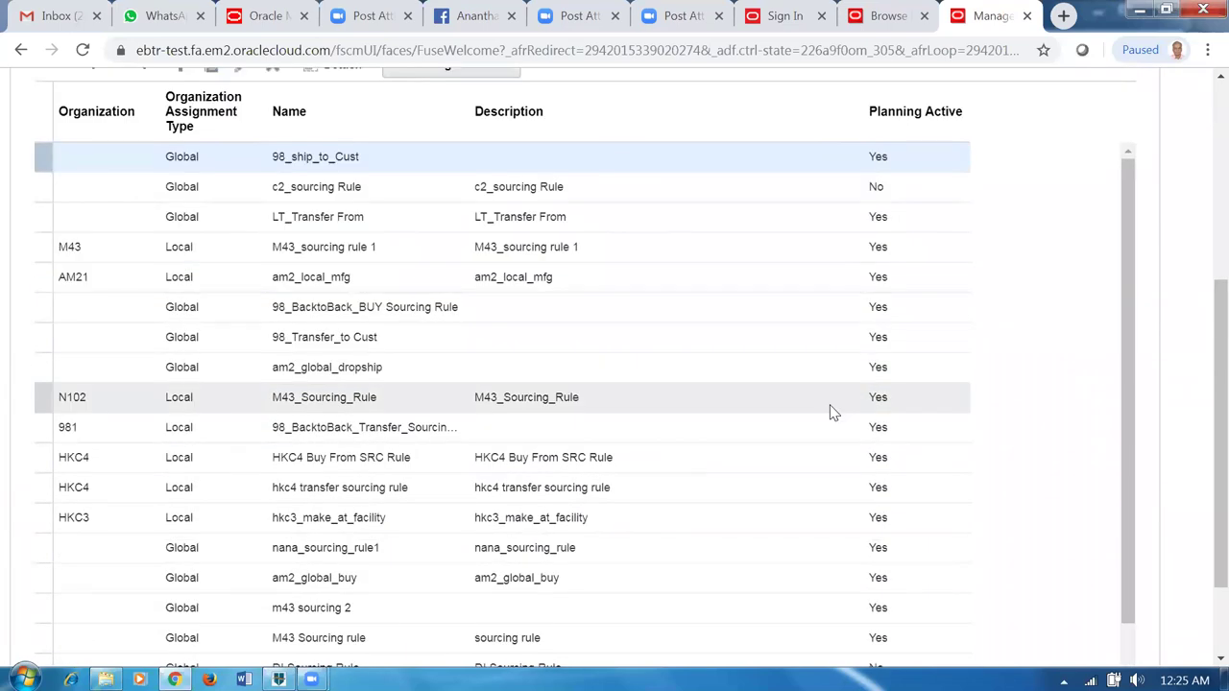
scroll(832, 411, "up", 5)
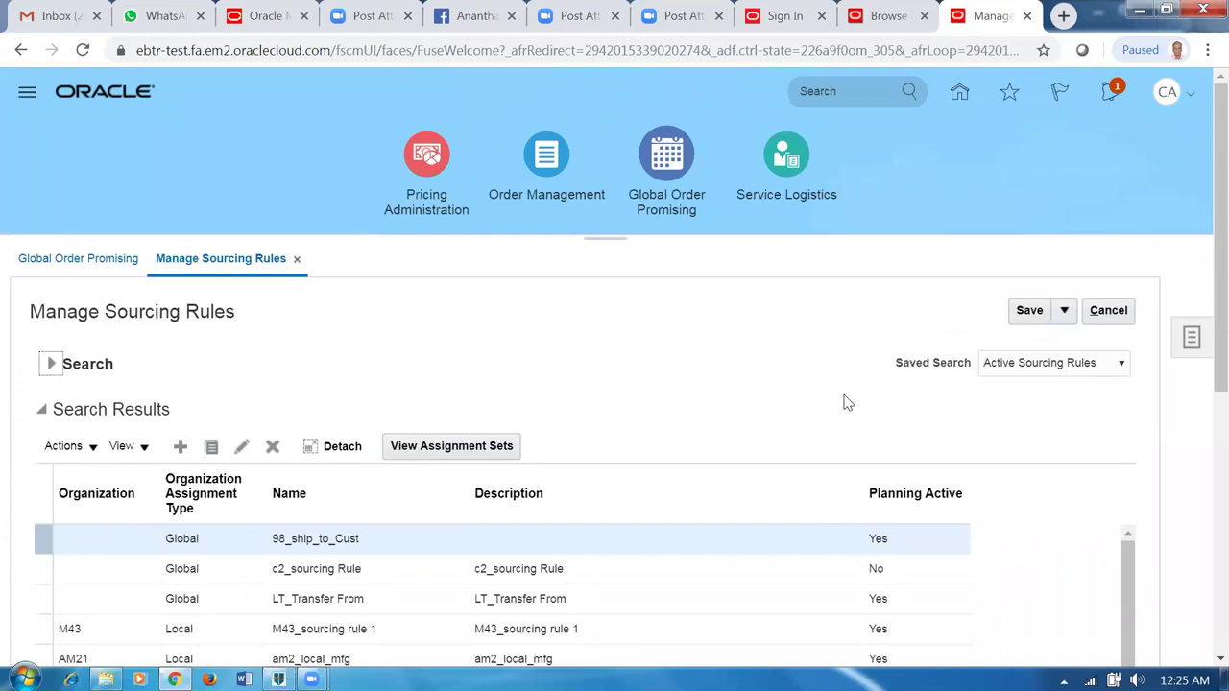
left_click(1108, 312)
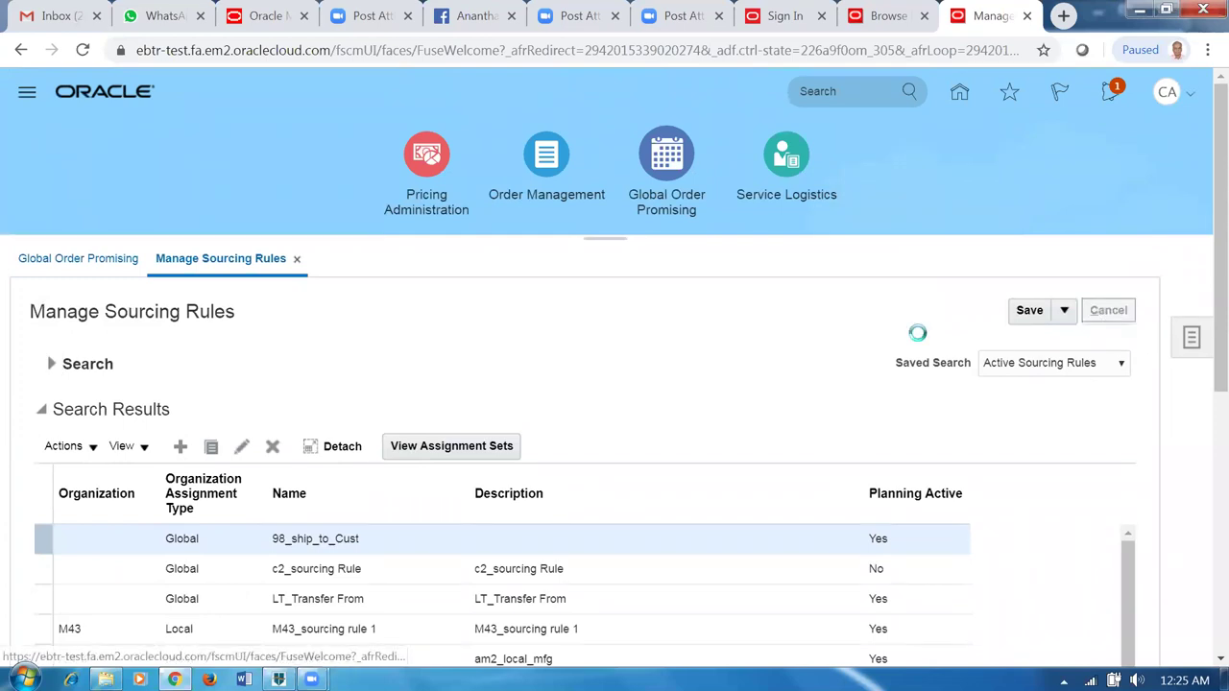
- Open the Manage Assignment Sets task, list the sets with an unfiltered search and leave without changes
left_click(1193, 340)
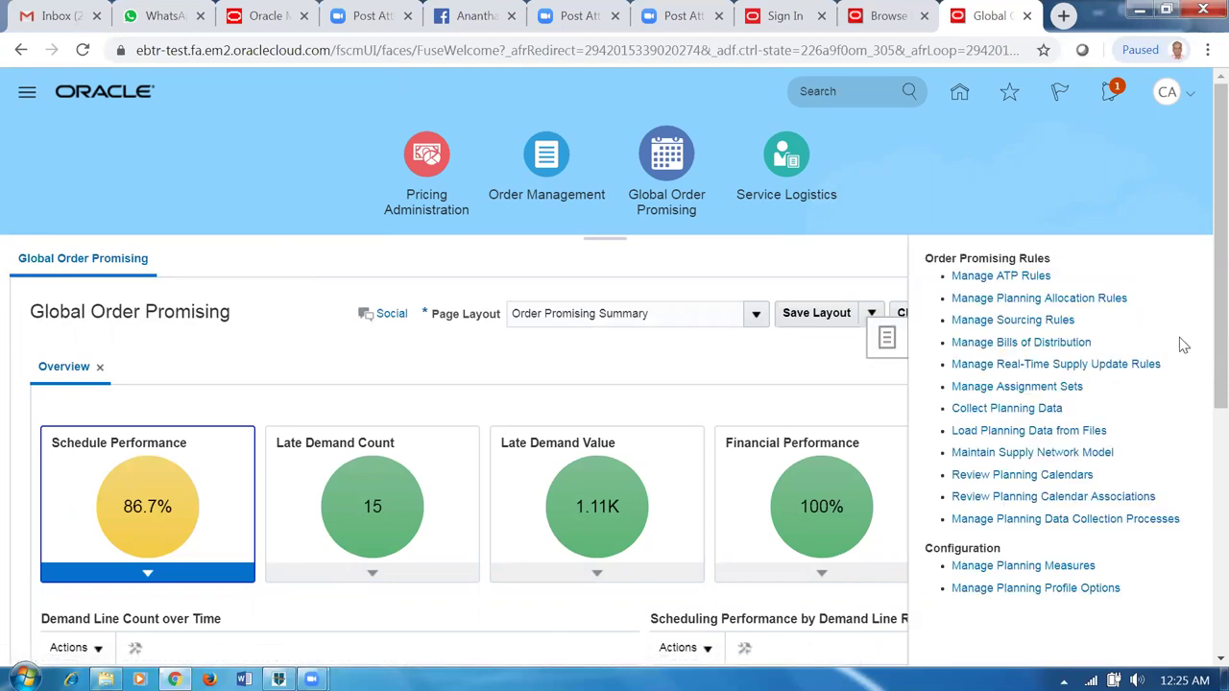
left_click(1004, 388)
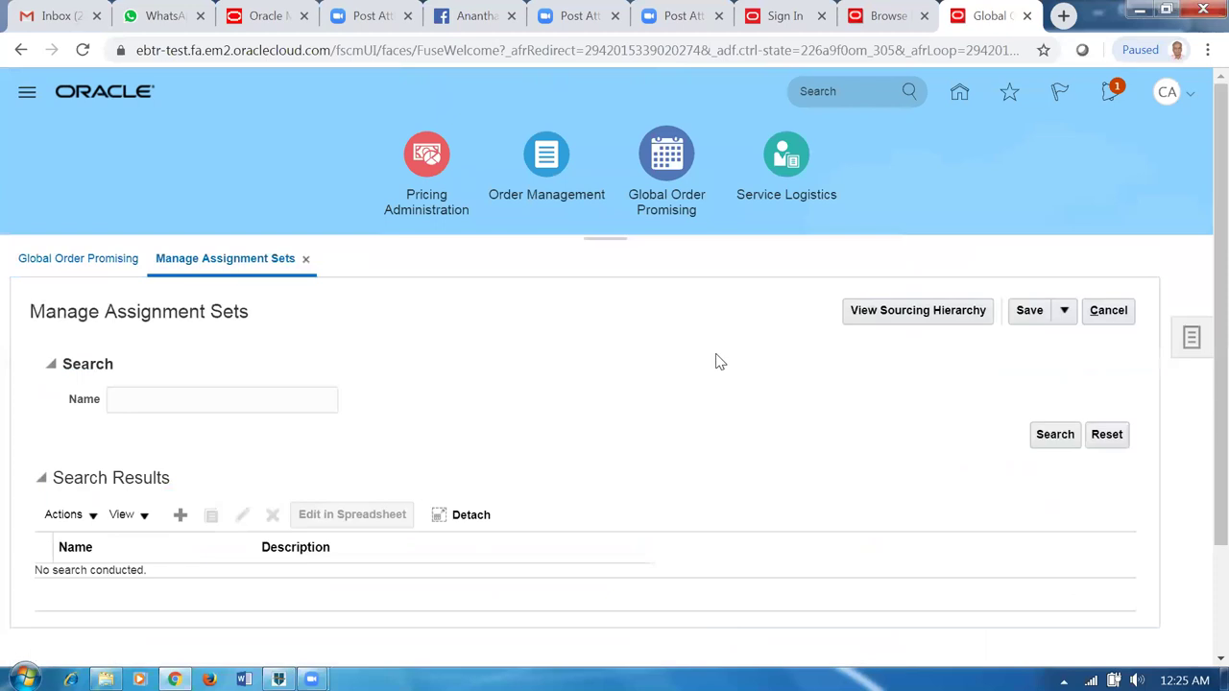
left_click(1055, 434)
left_click(1108, 310)
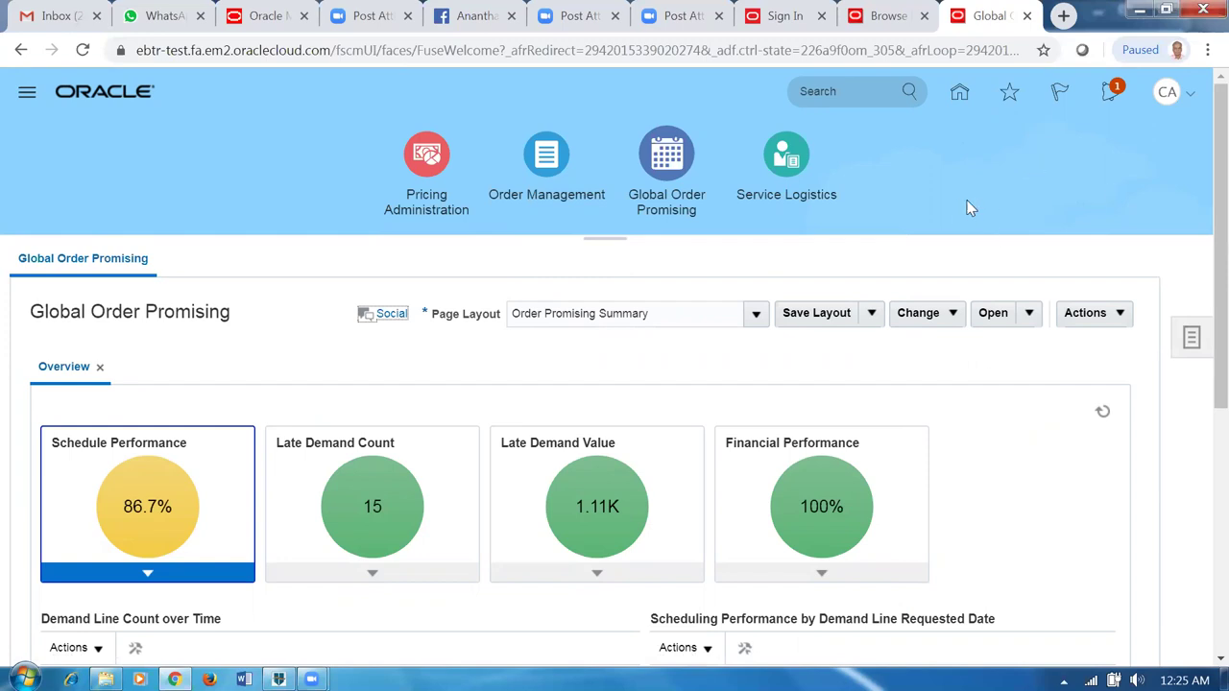
- Create a new sales order in Order Management and select Chitti_Customer as the customer
left_click(567, 168)
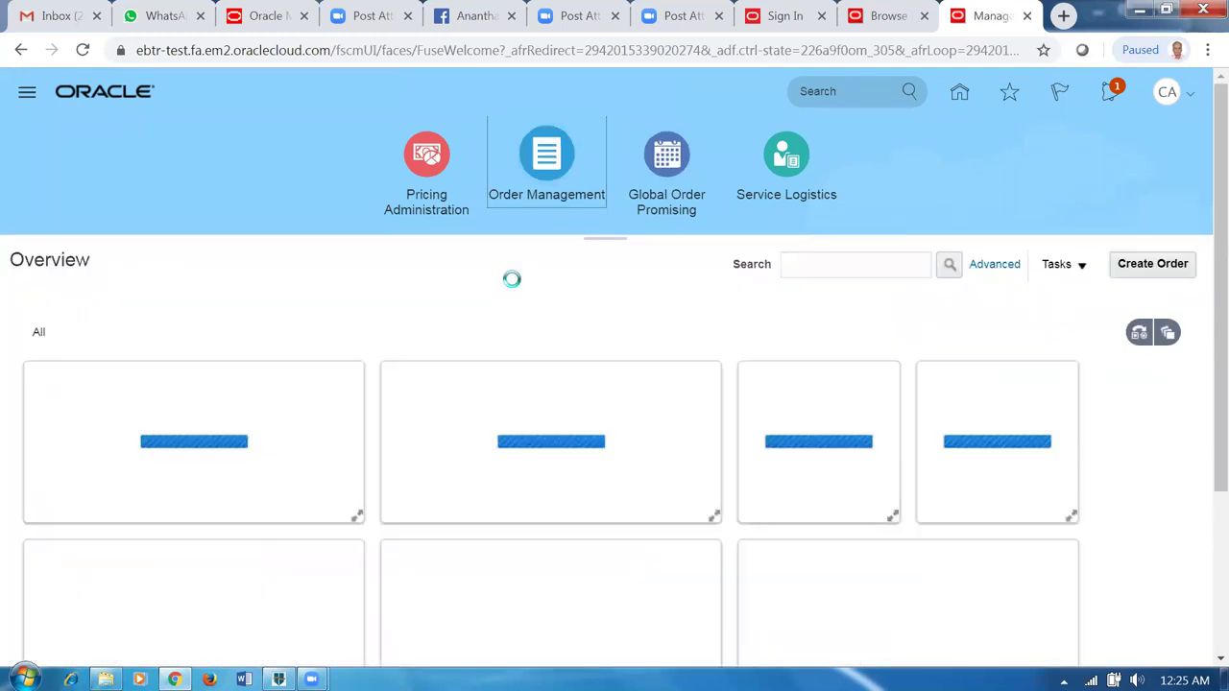
left_click(1139, 269)
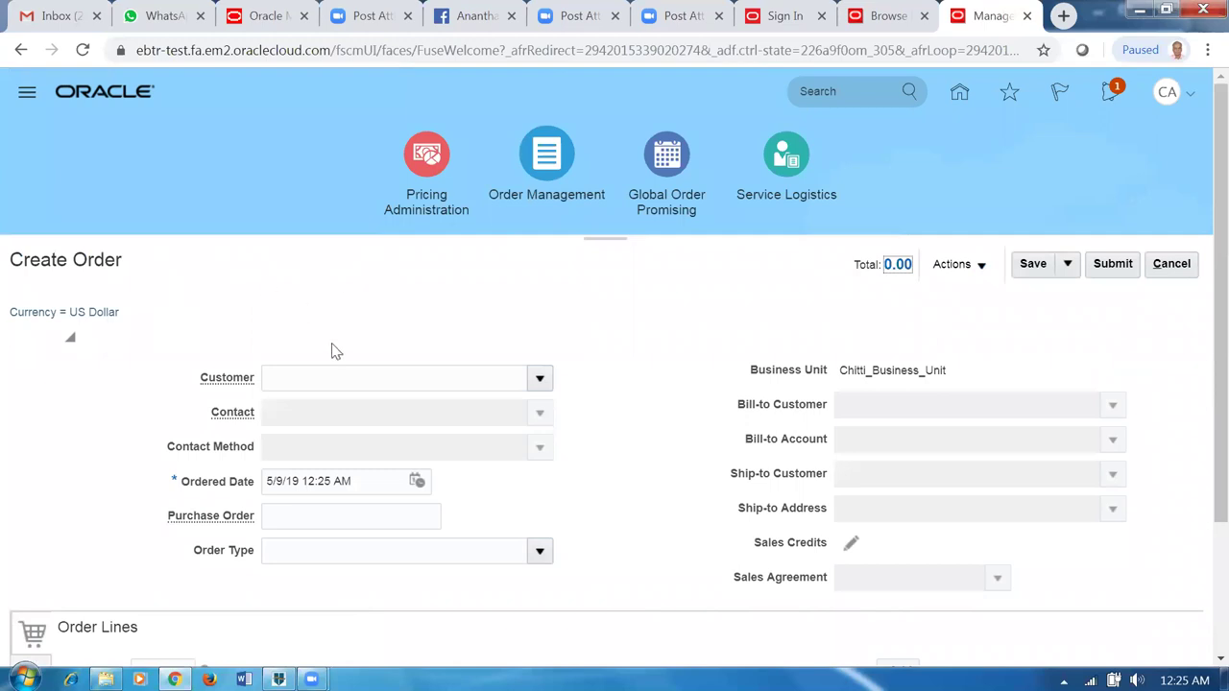
left_click(325, 378)
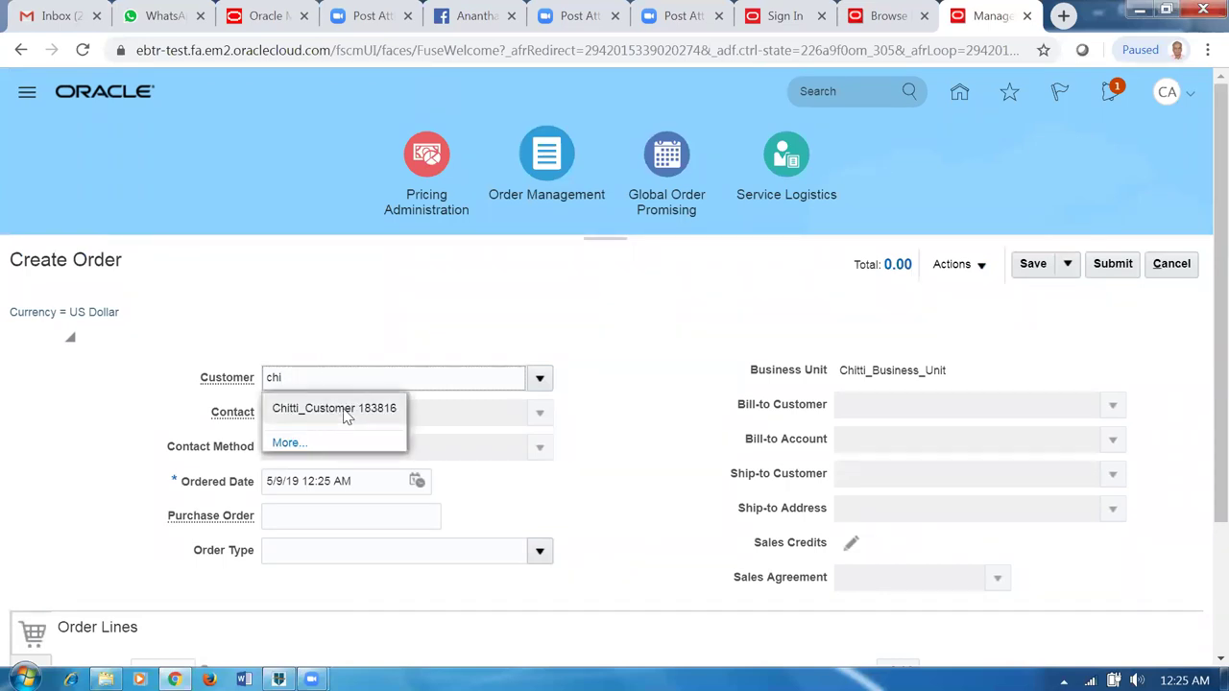
left_click(349, 419)
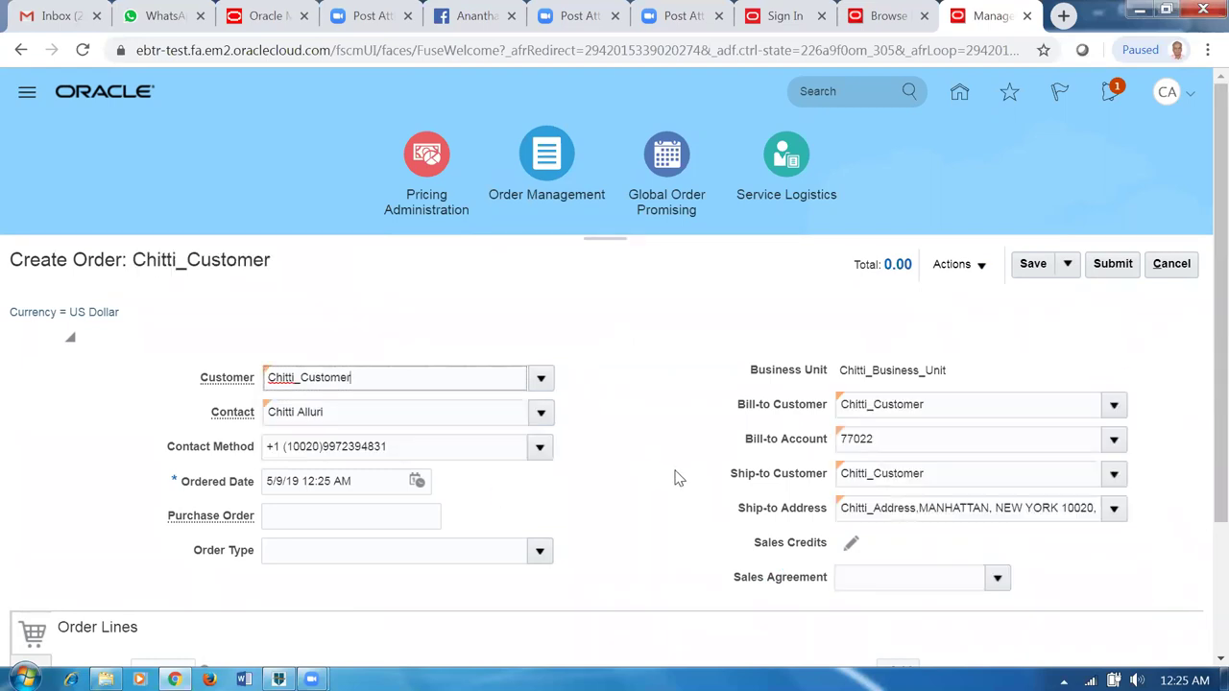
- Add an order line for Chitti1_Standard_Item with a quantity of 3
scroll(674, 477, "down", 2)
left_click(178, 497)
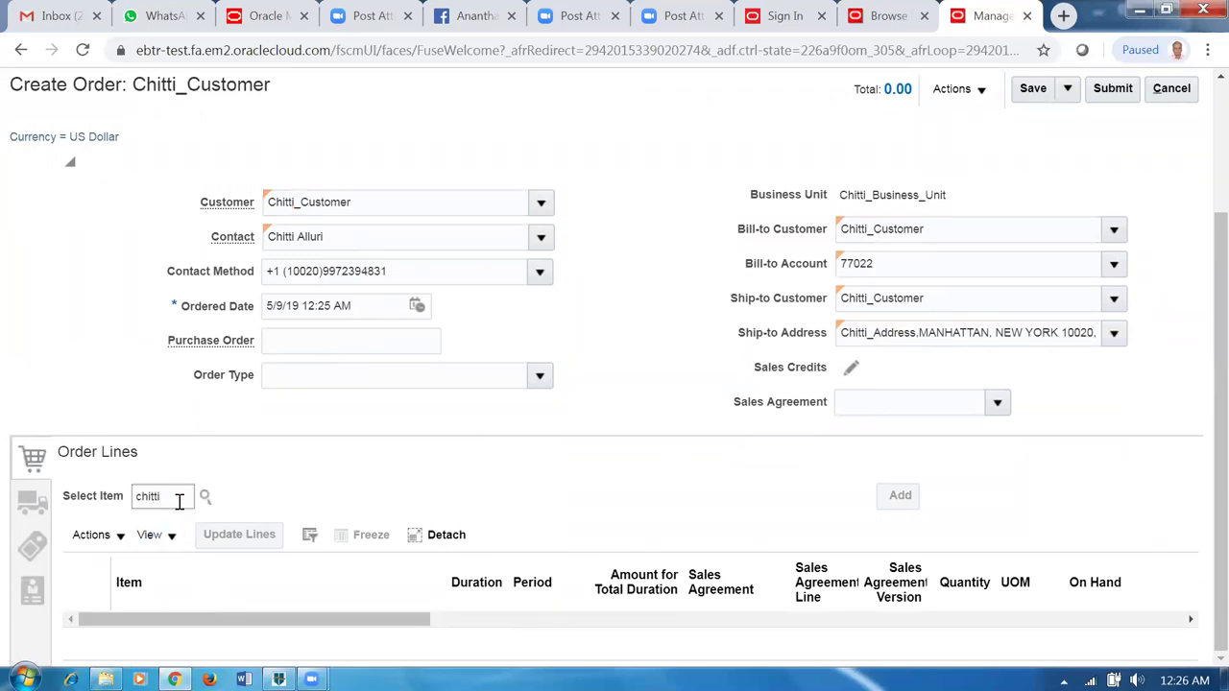
type("chitti1")
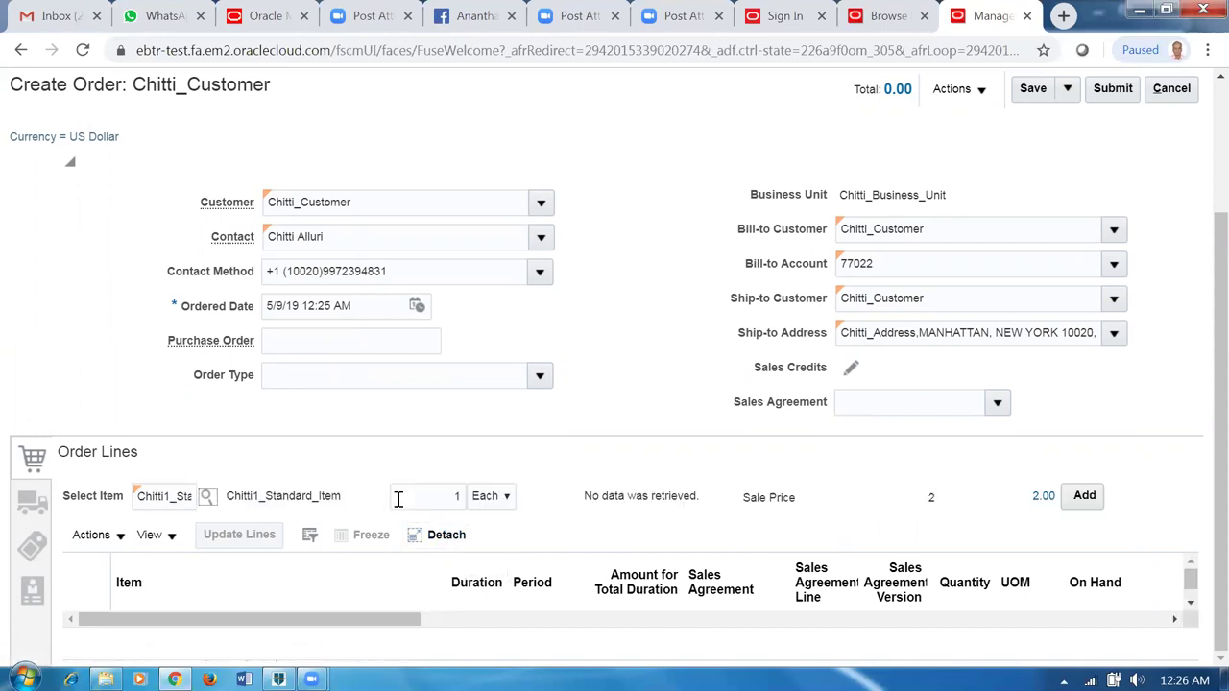
double_click(457, 496)
type("3")
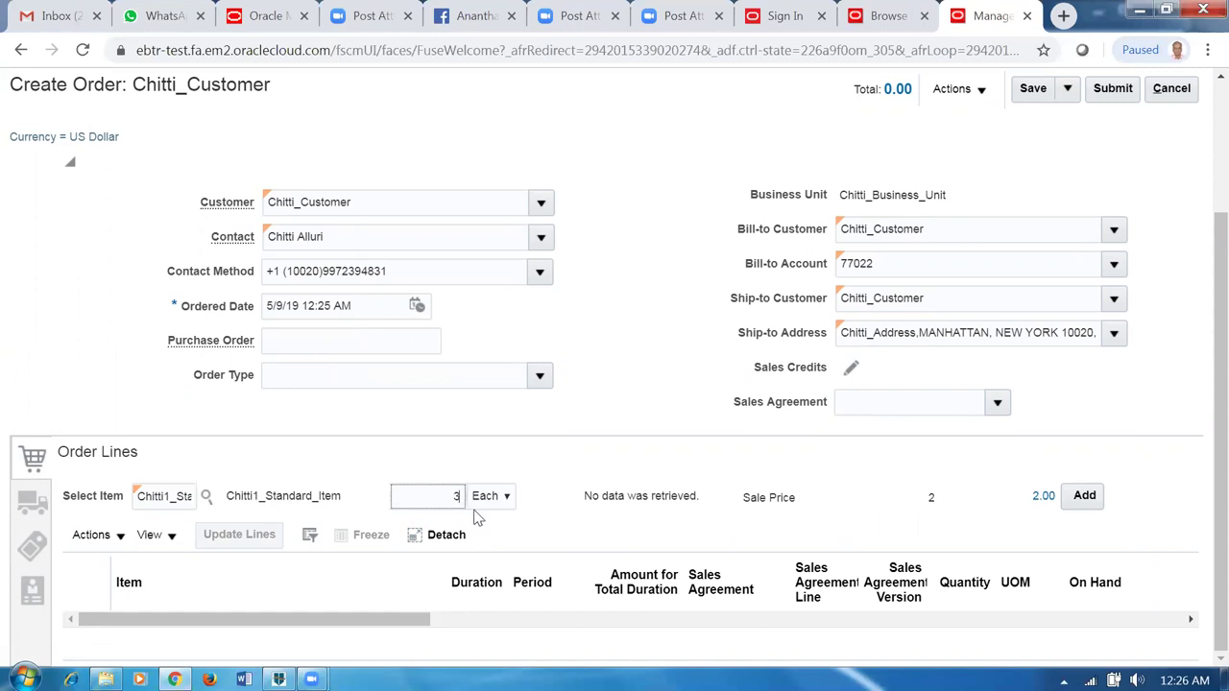
left_click(1085, 498)
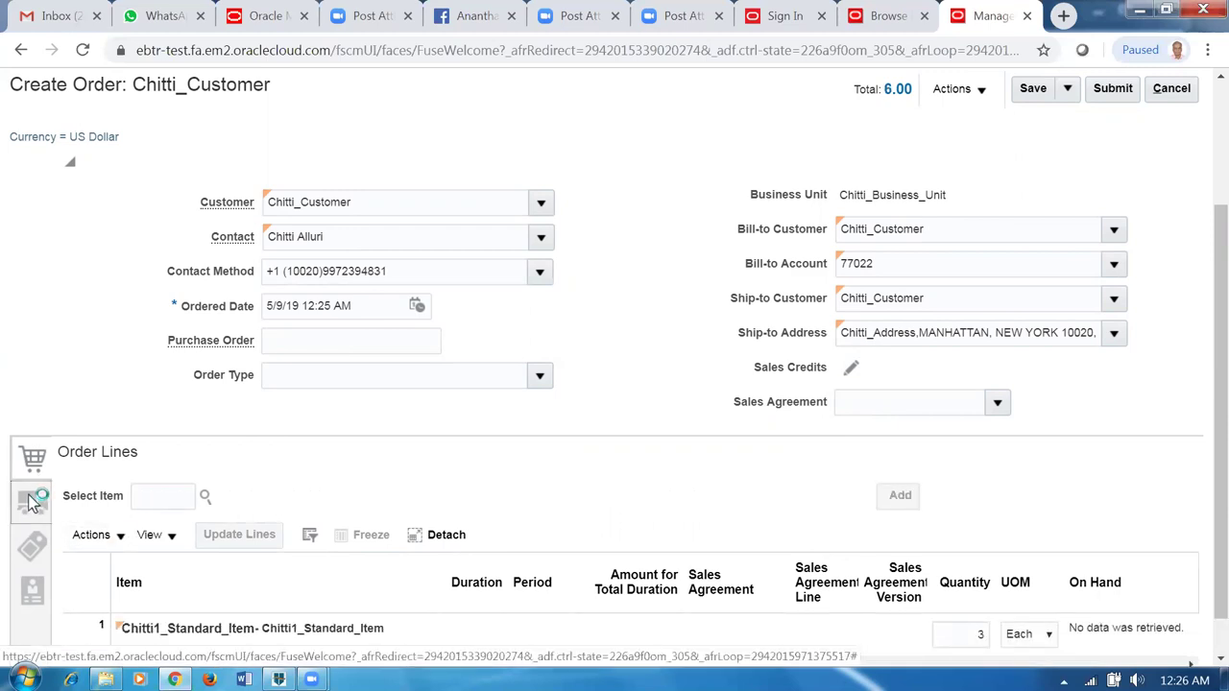
- Show the supply settings in the order's shipment details and try CC01 as the warehouse
left_click(31, 502)
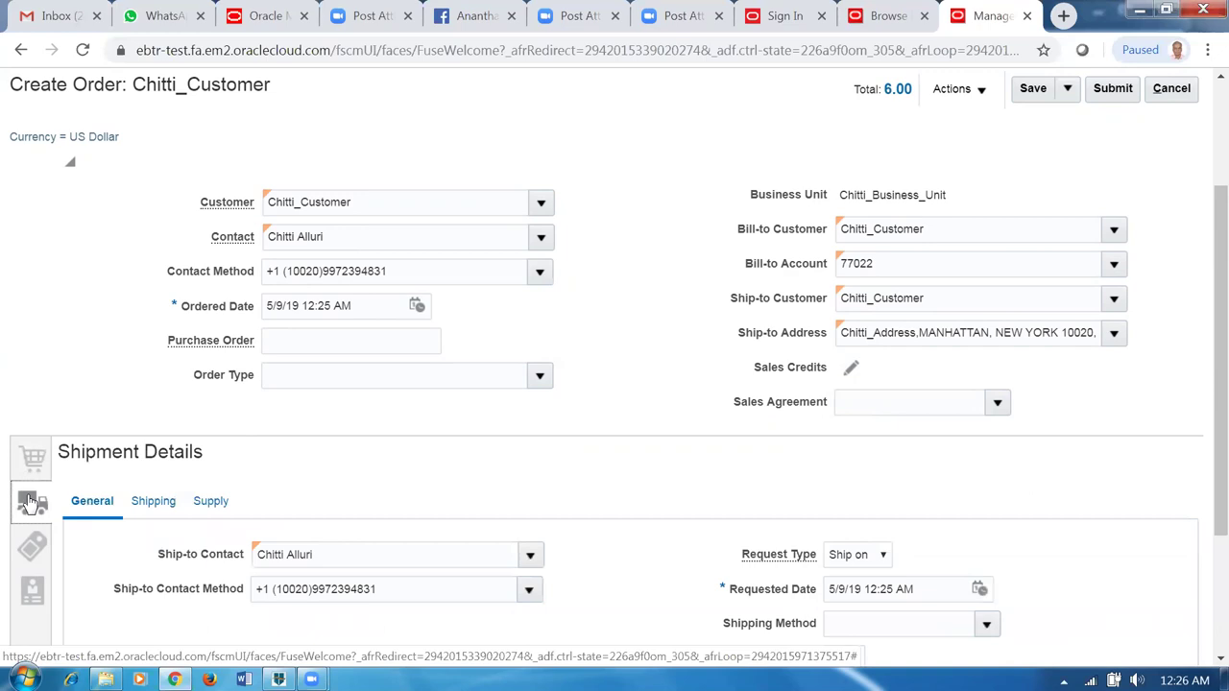
left_click(219, 506)
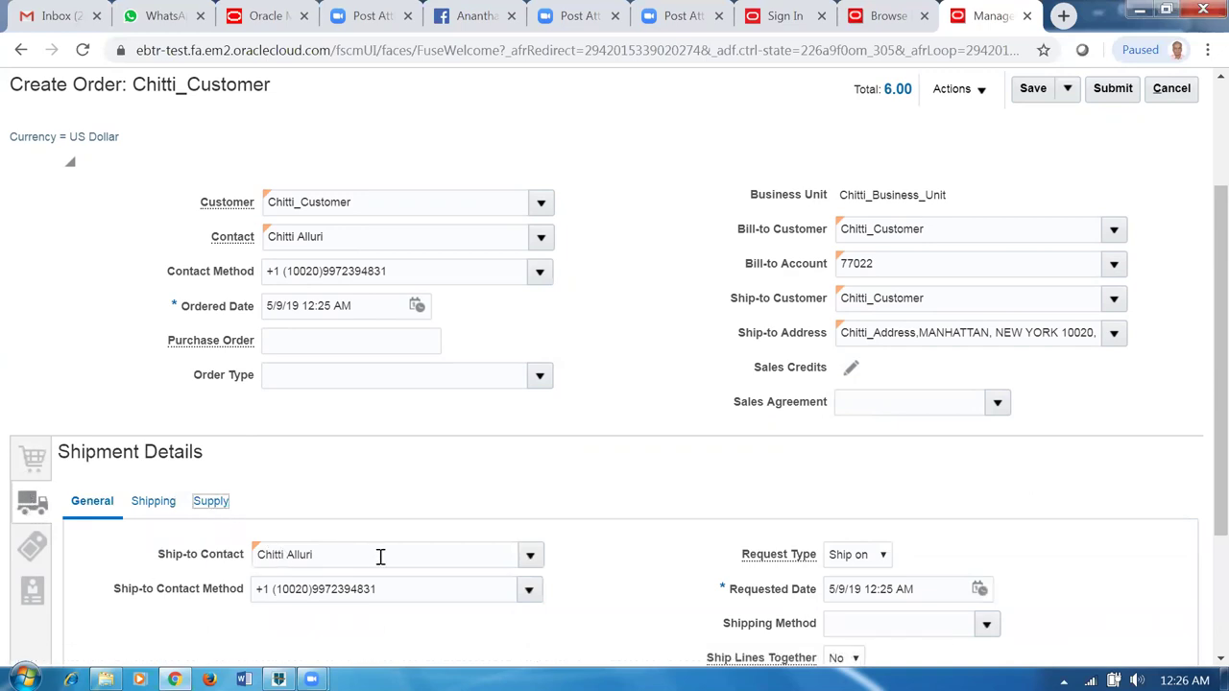
left_click(376, 556)
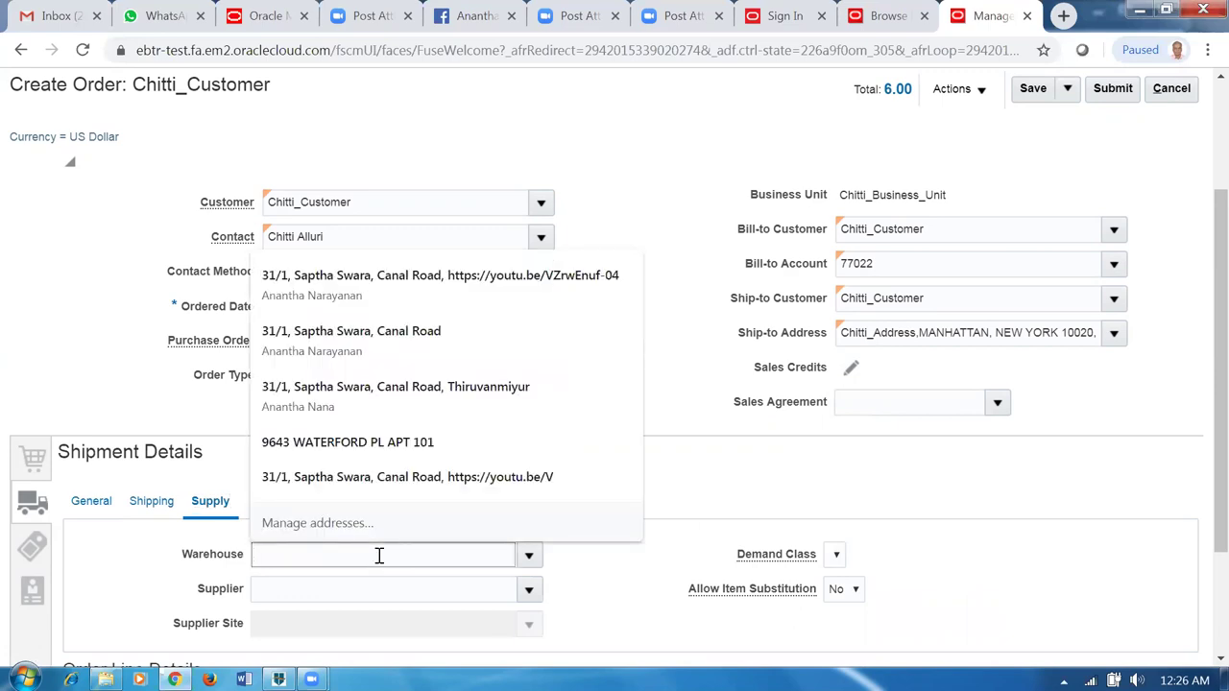
type("CC01")
key("Tab")
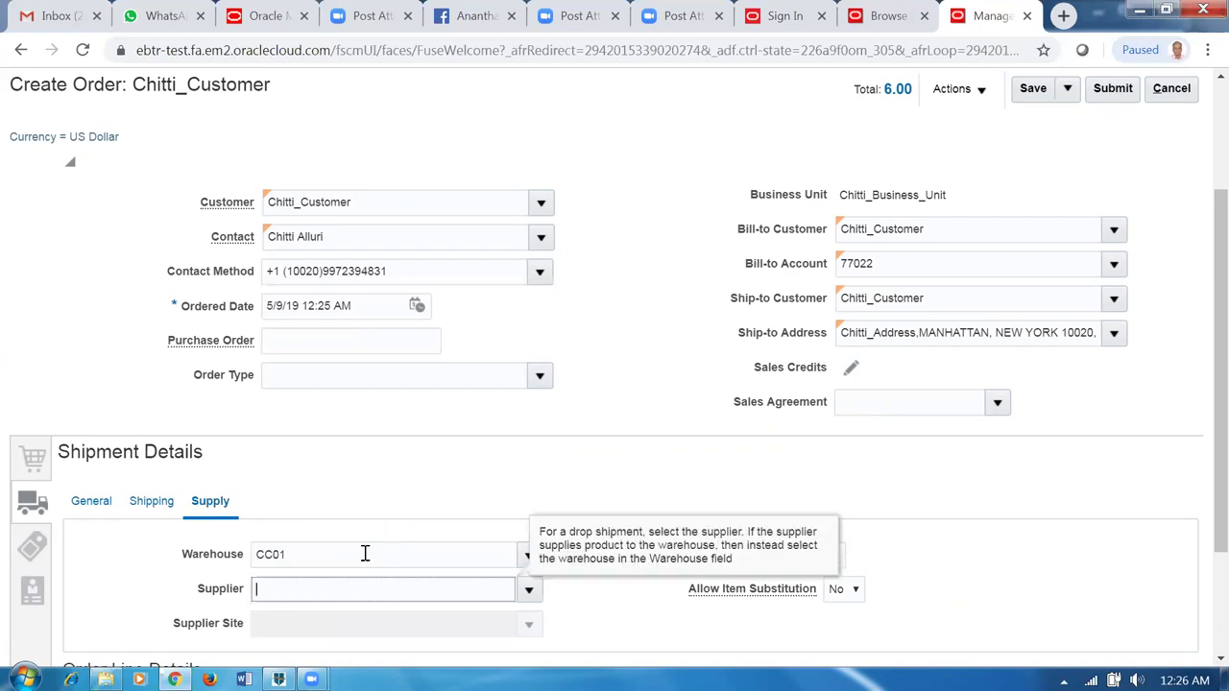
- Search the warehouses for CC01, broaden the search to C, and select CCO1 (Chitti_Child_Org_1) as the supply warehouse
left_click(529, 557)
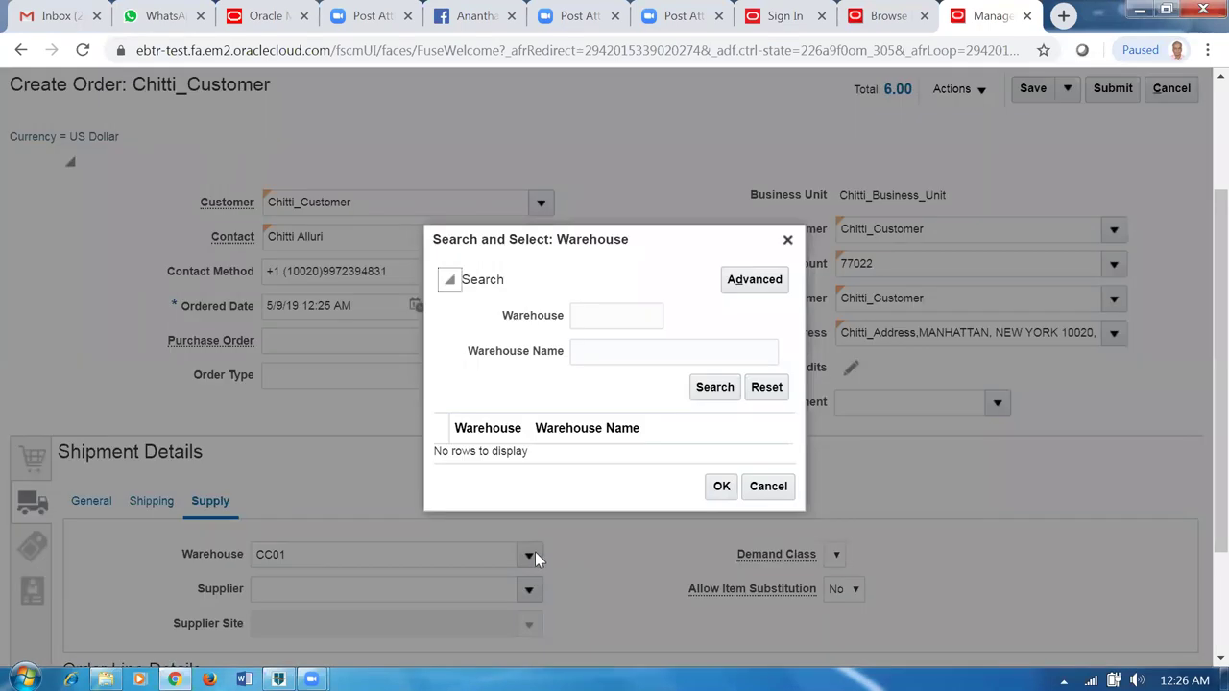
left_click(601, 319)
type("CC01")
left_click(714, 387)
left_click(715, 392)
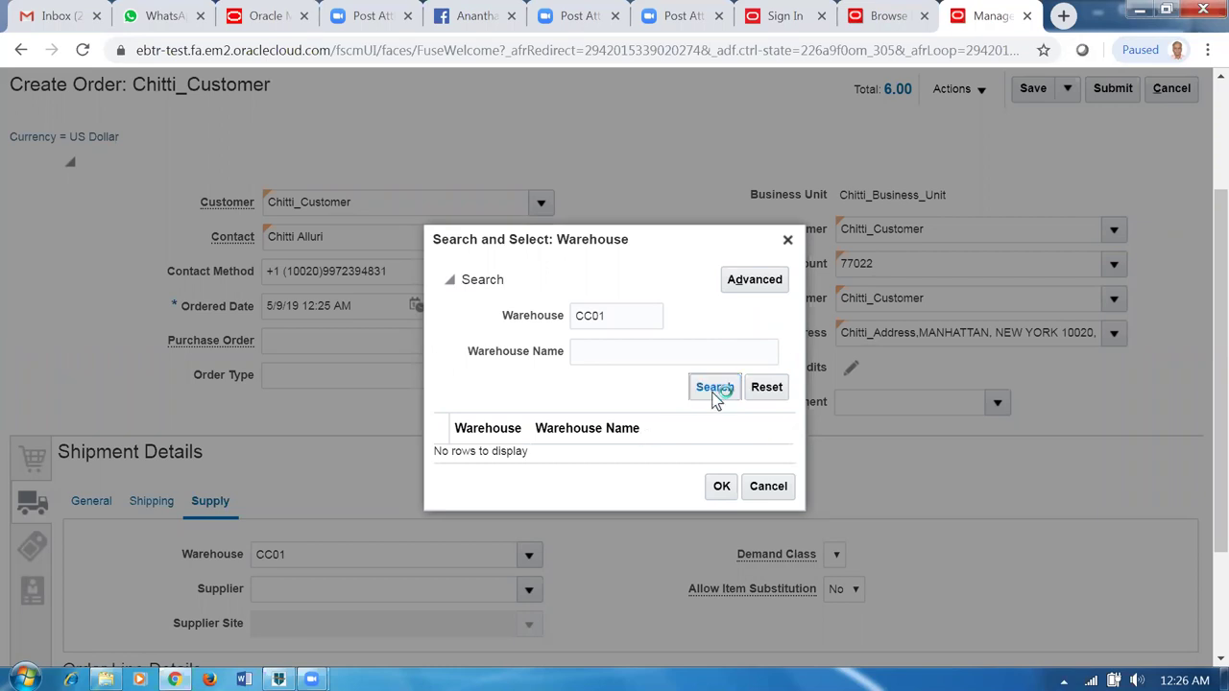
left_click(653, 310)
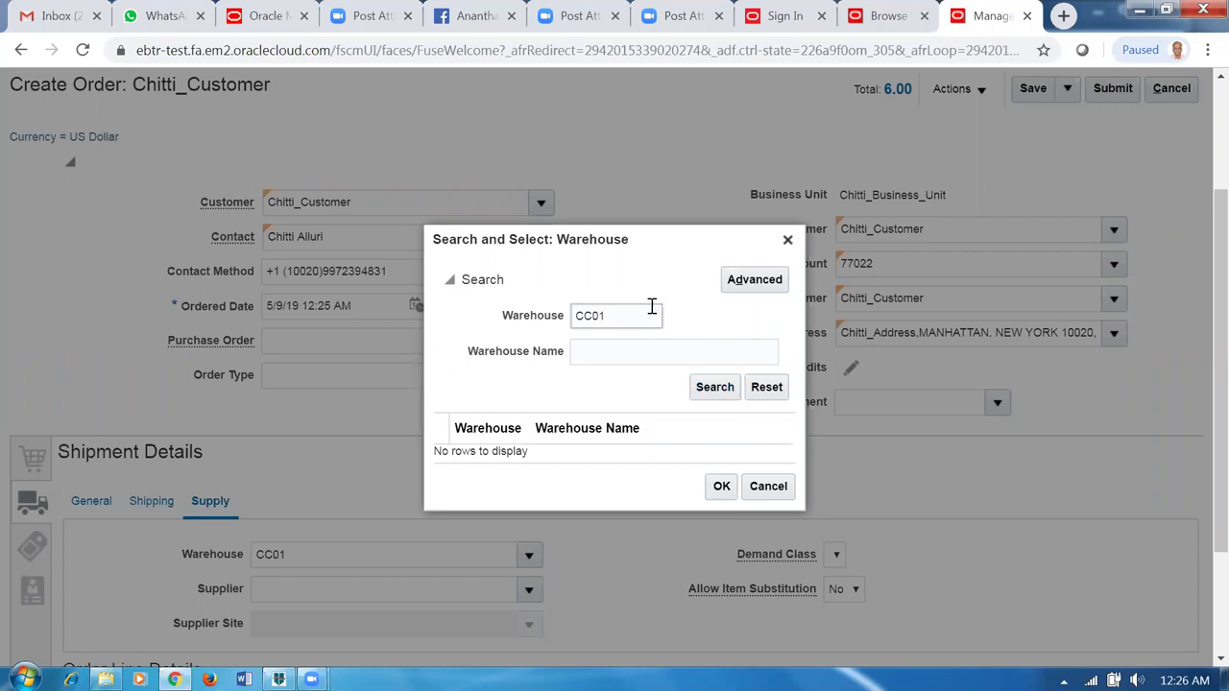
left_click(718, 390)
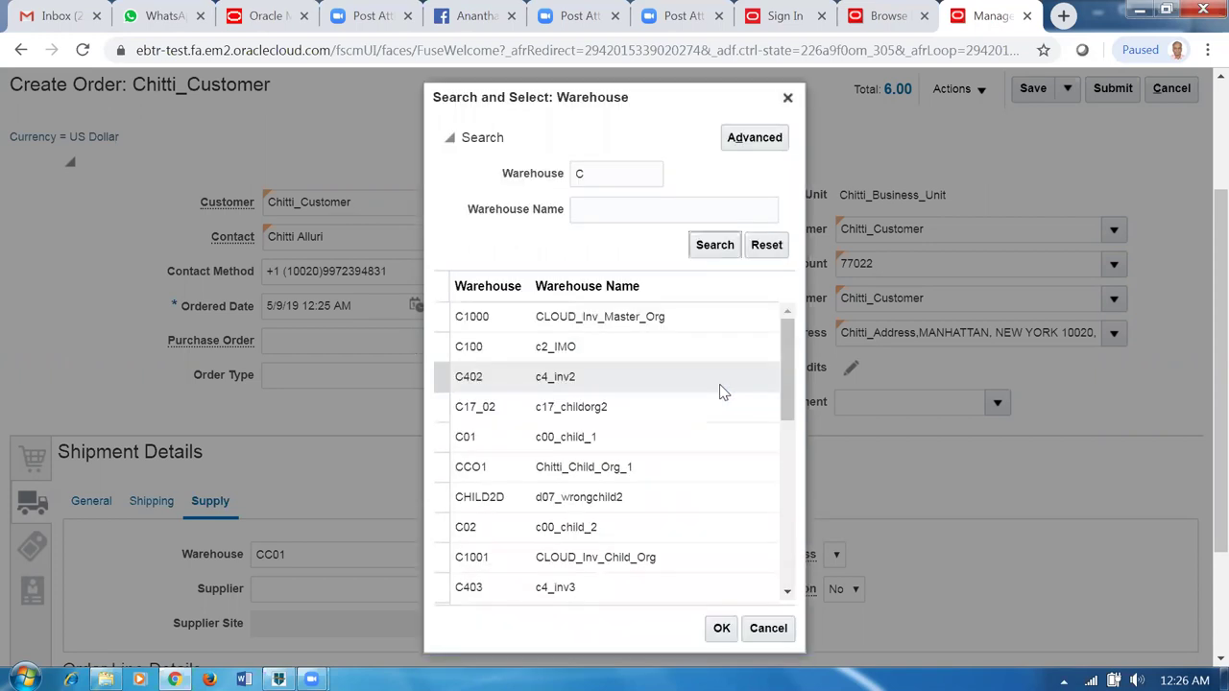
left_click(633, 468)
left_click(720, 629)
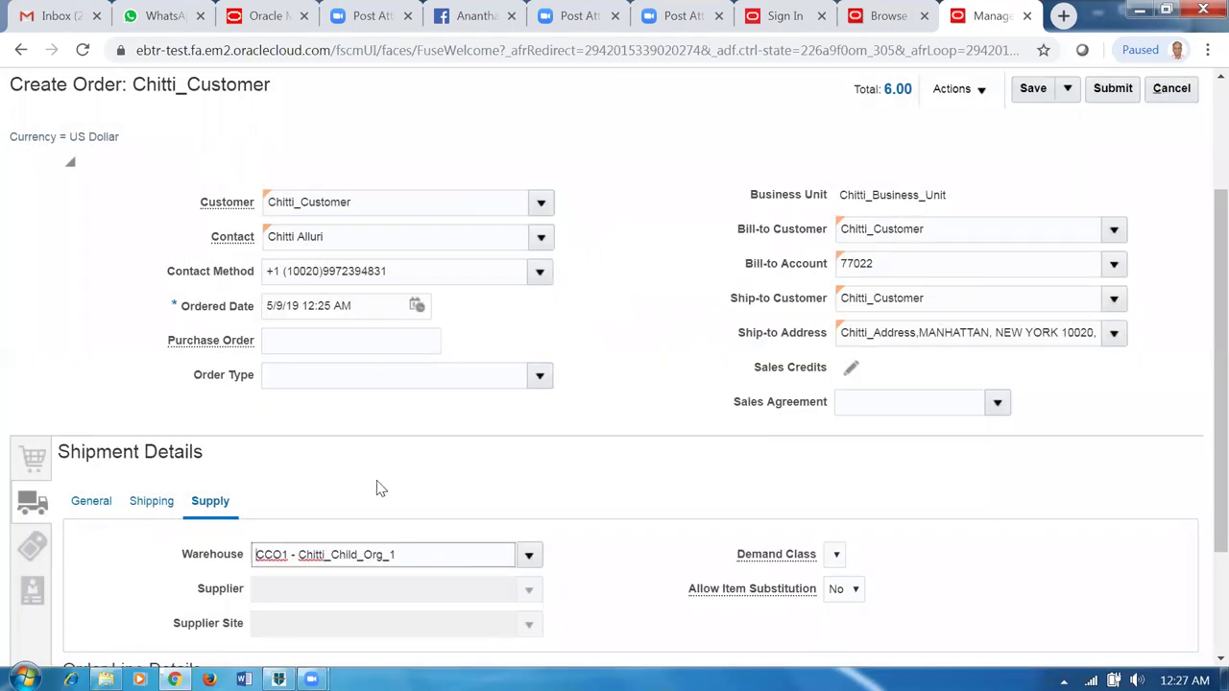
- Save the sales order, submit it and dismiss the resulting messages
left_click(1035, 96)
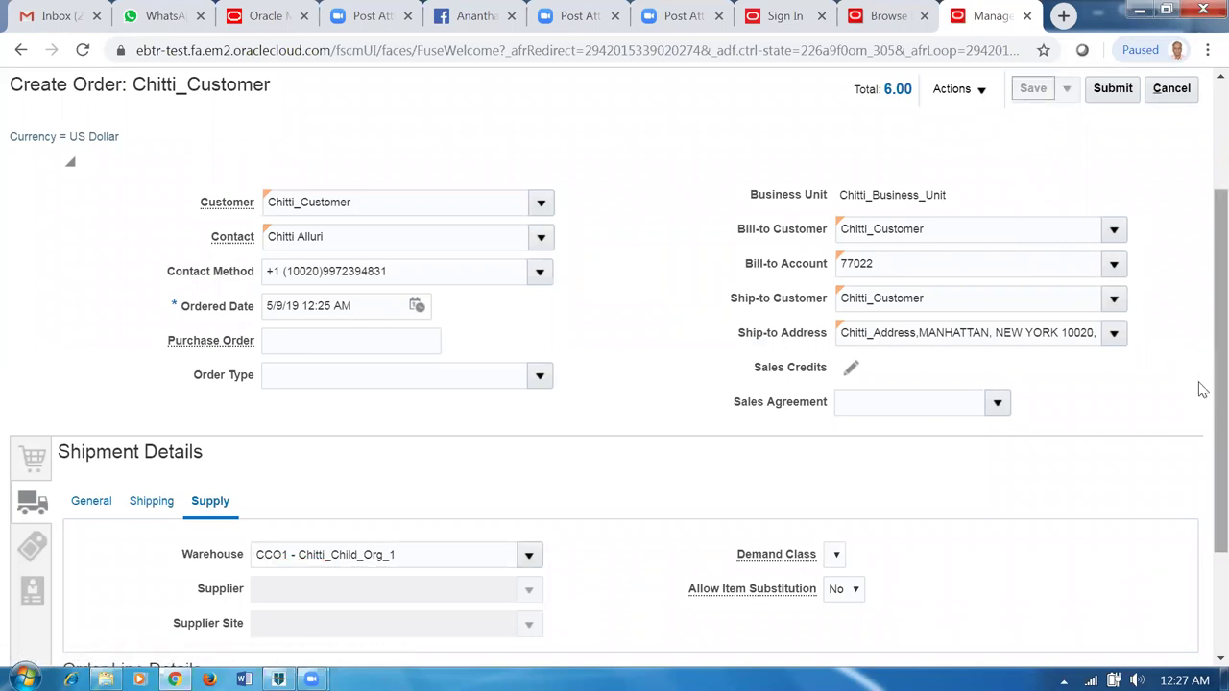
scroll(1202, 390, "up", 2)
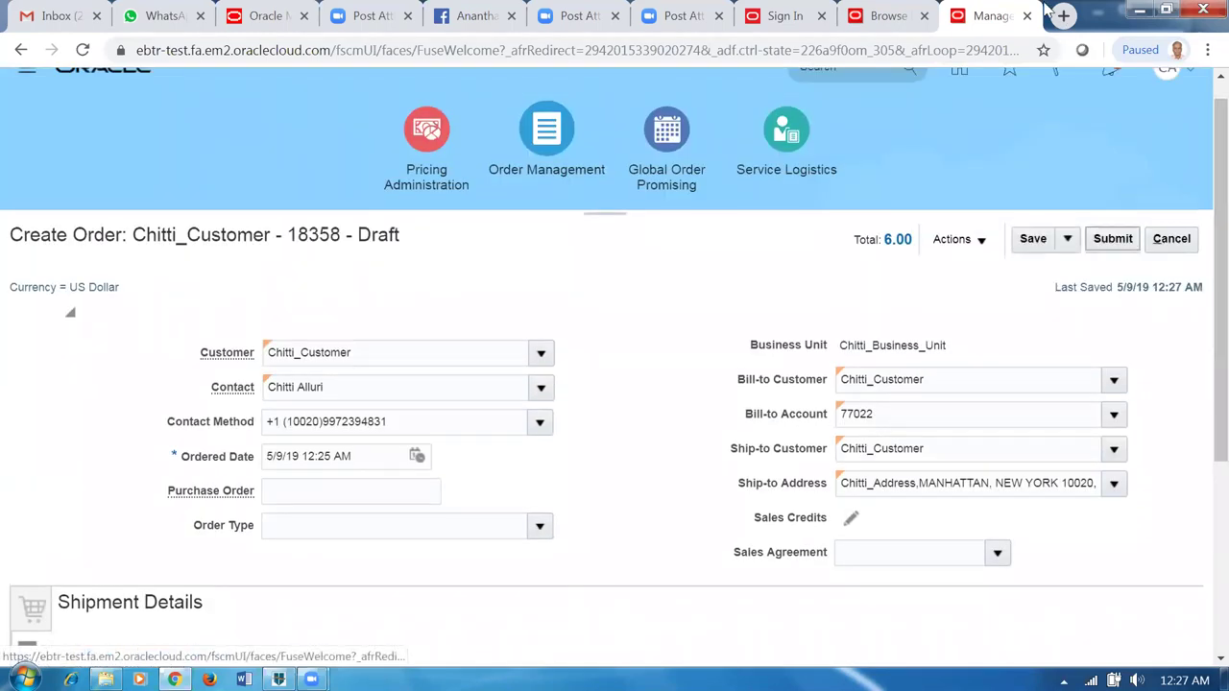
left_click(1113, 240)
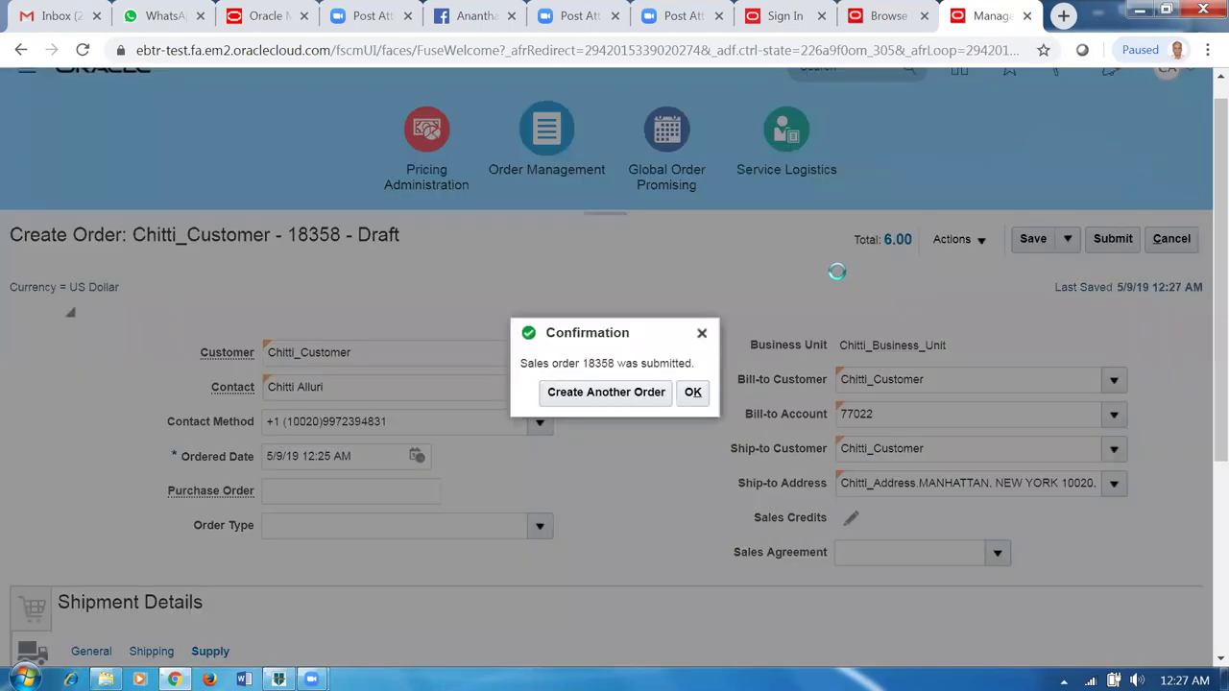
left_click(693, 393)
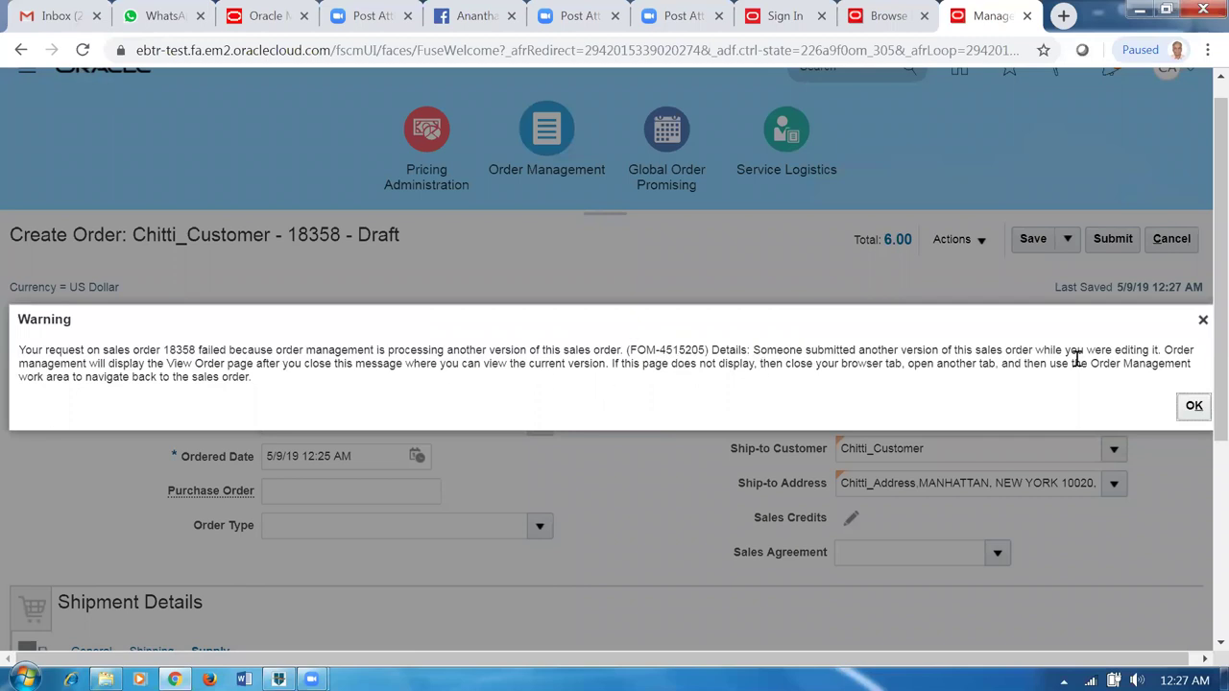
left_click(1195, 406)
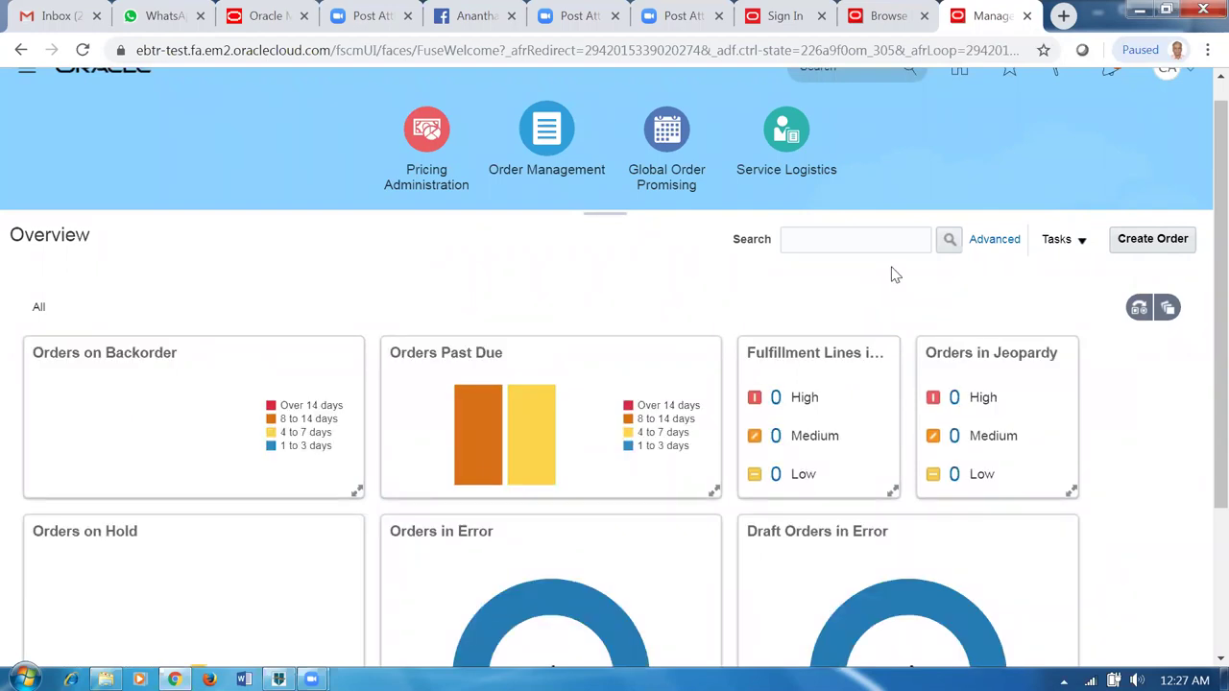
- Create another sales order and select Chitti_Customer as the customer
left_click(1150, 239)
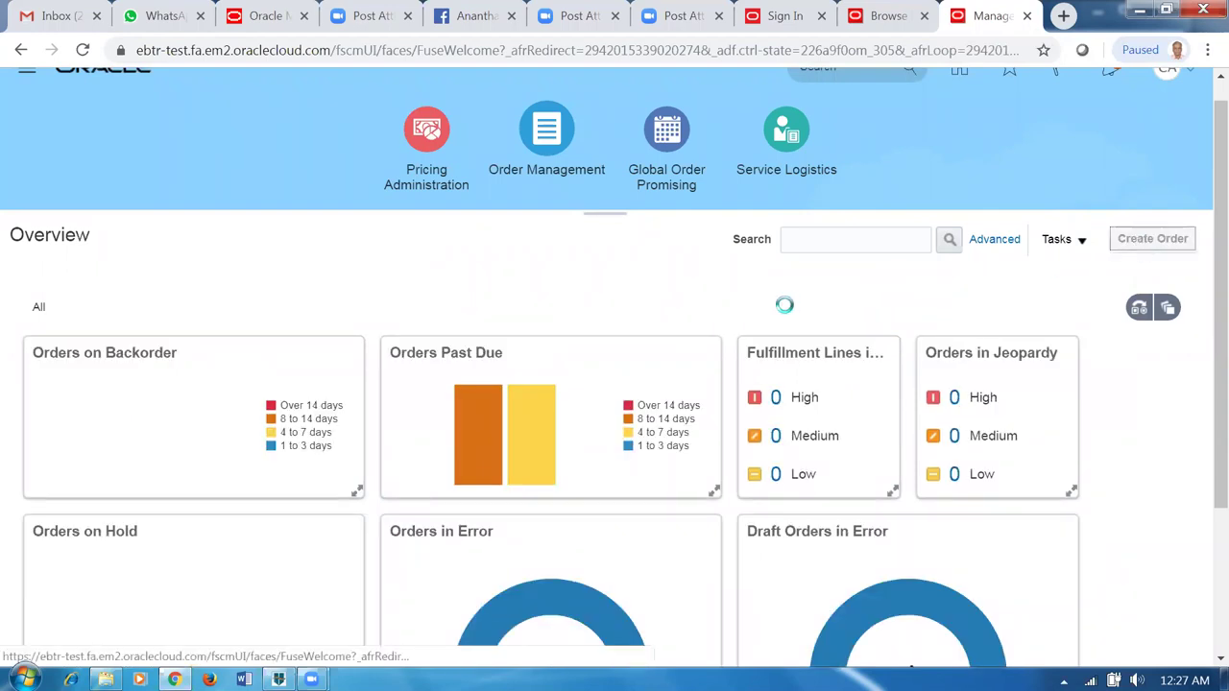
left_click(369, 355)
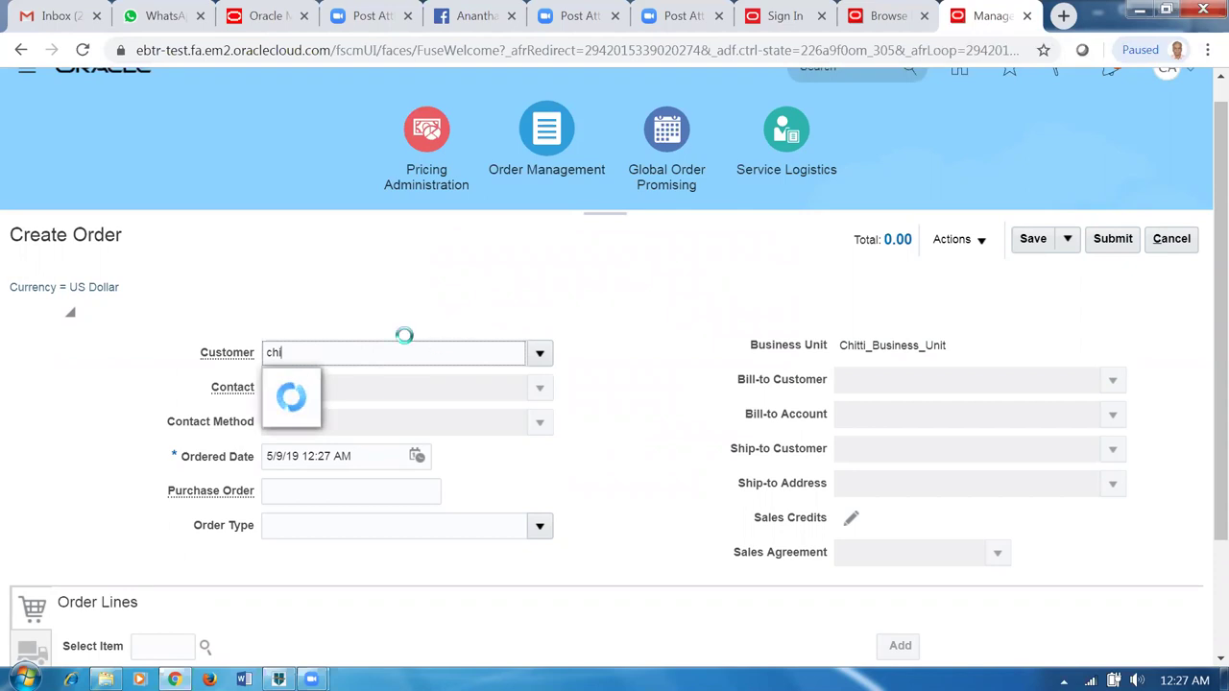
left_click(343, 384)
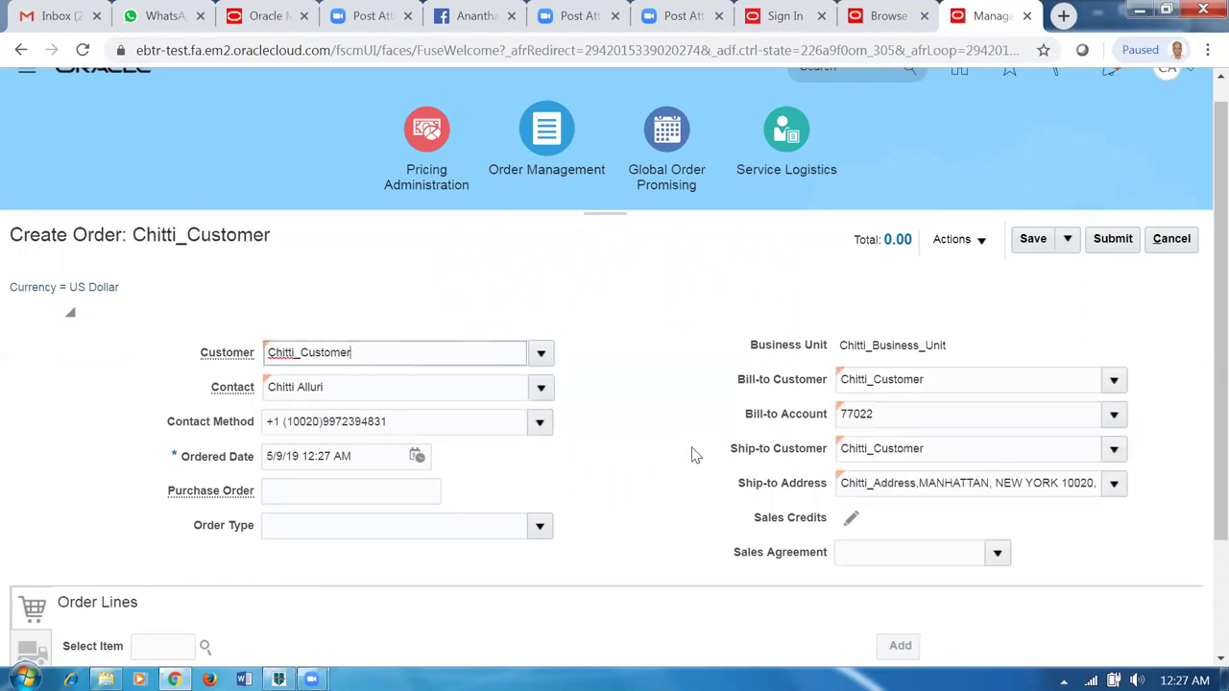
- Add Chitti1_Standard_Item to the new order's lines with a quantity of 3
scroll(687, 455, "down", 3)
left_click(147, 496)
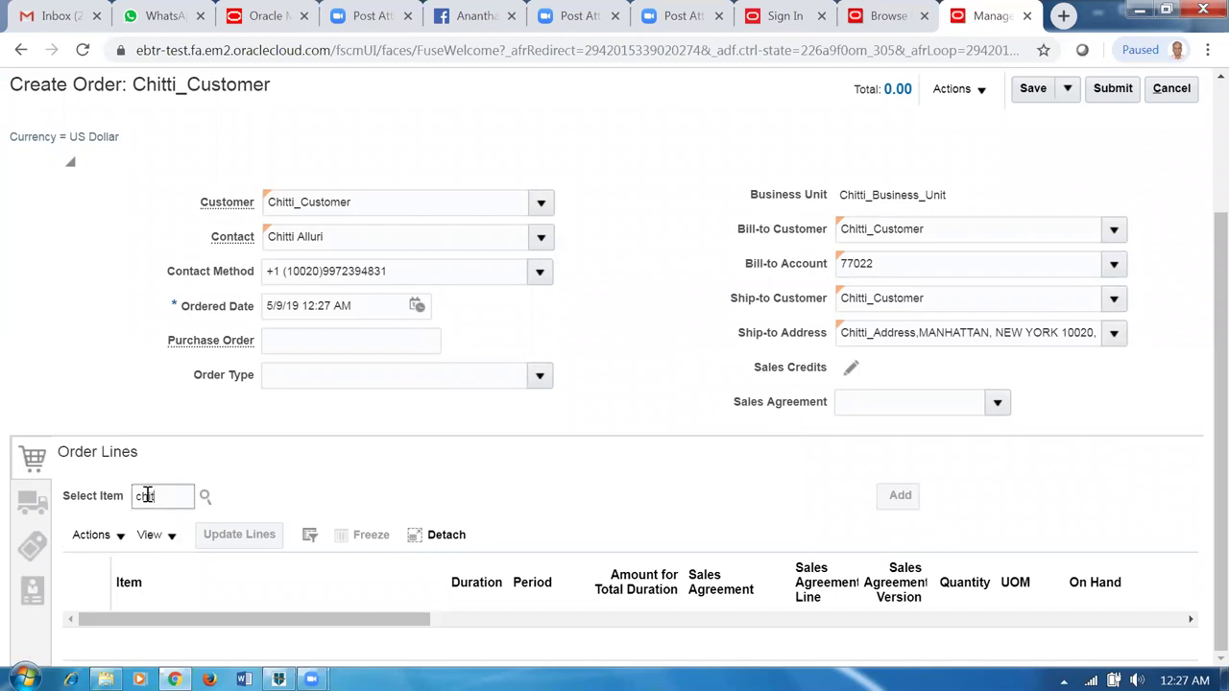
key("Tab")
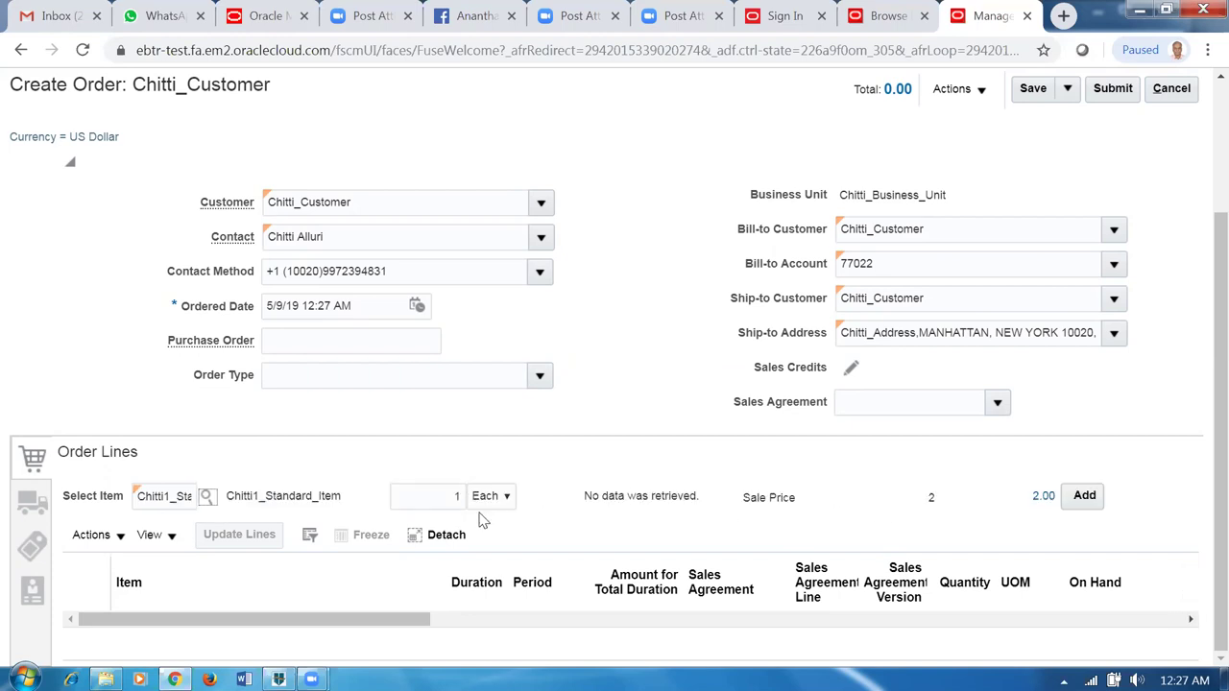
left_click_drag(415, 497, 462, 510)
type("3")
left_click(1085, 497)
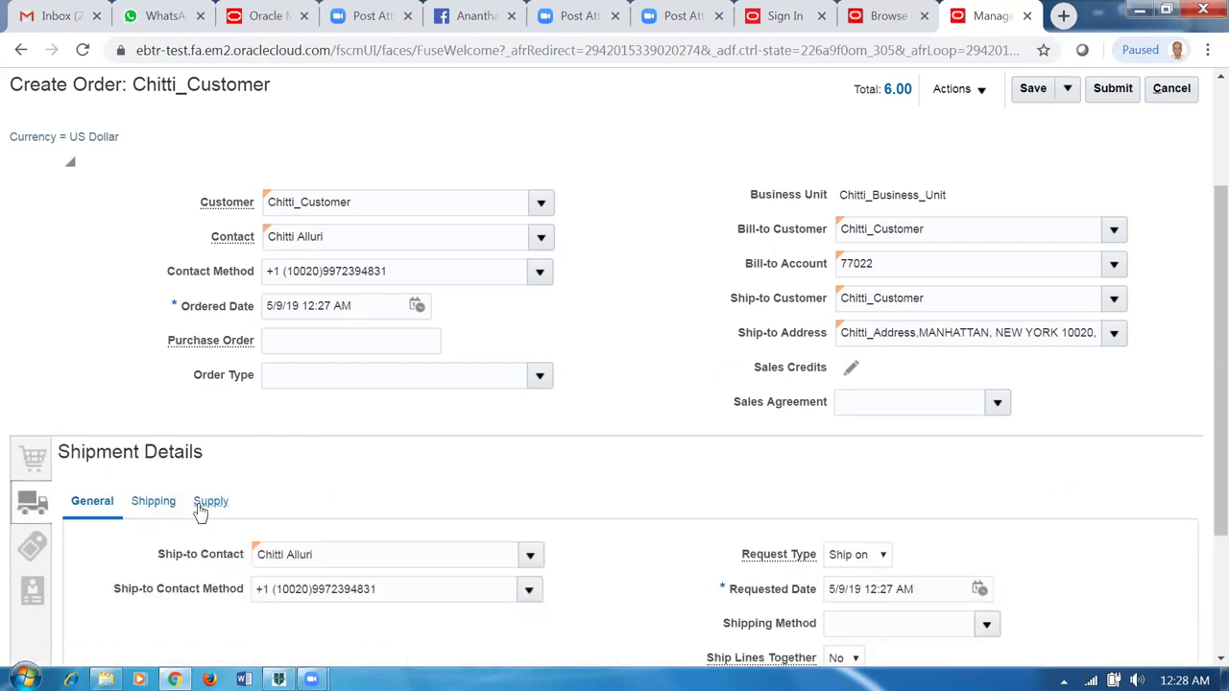
- Show the new order's supply settings, try CC01 as the warehouse and shorten the entry to C
left_click(207, 504)
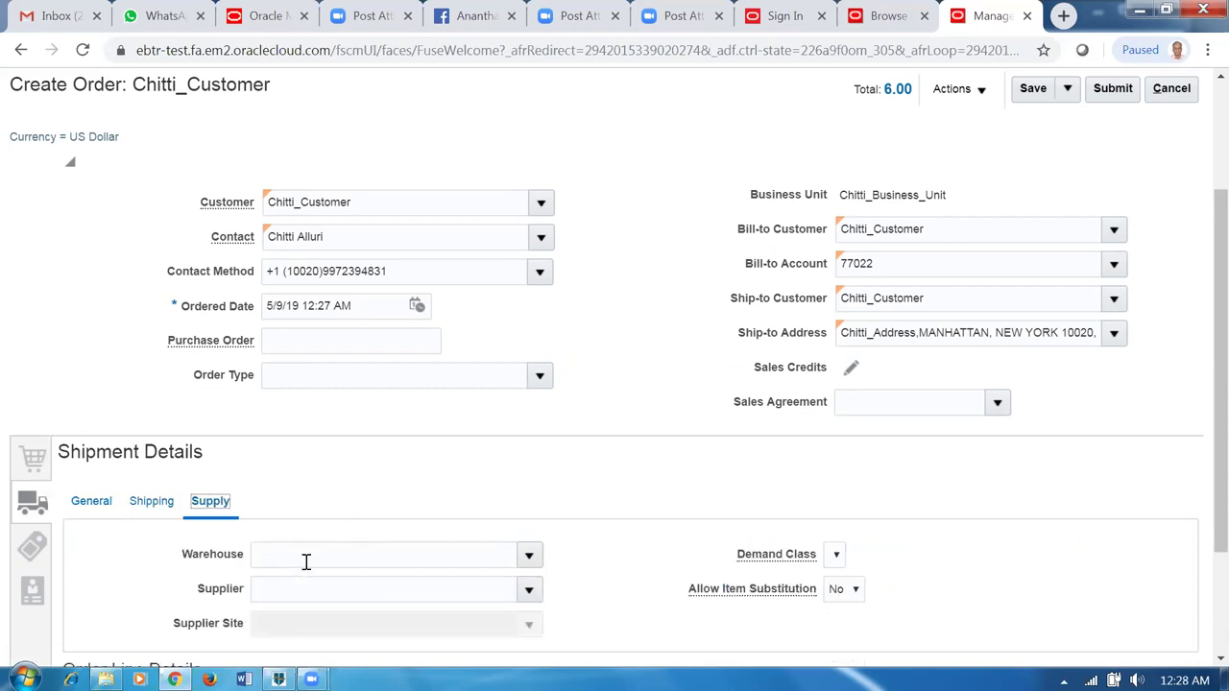
left_click(326, 556)
type("CC01")
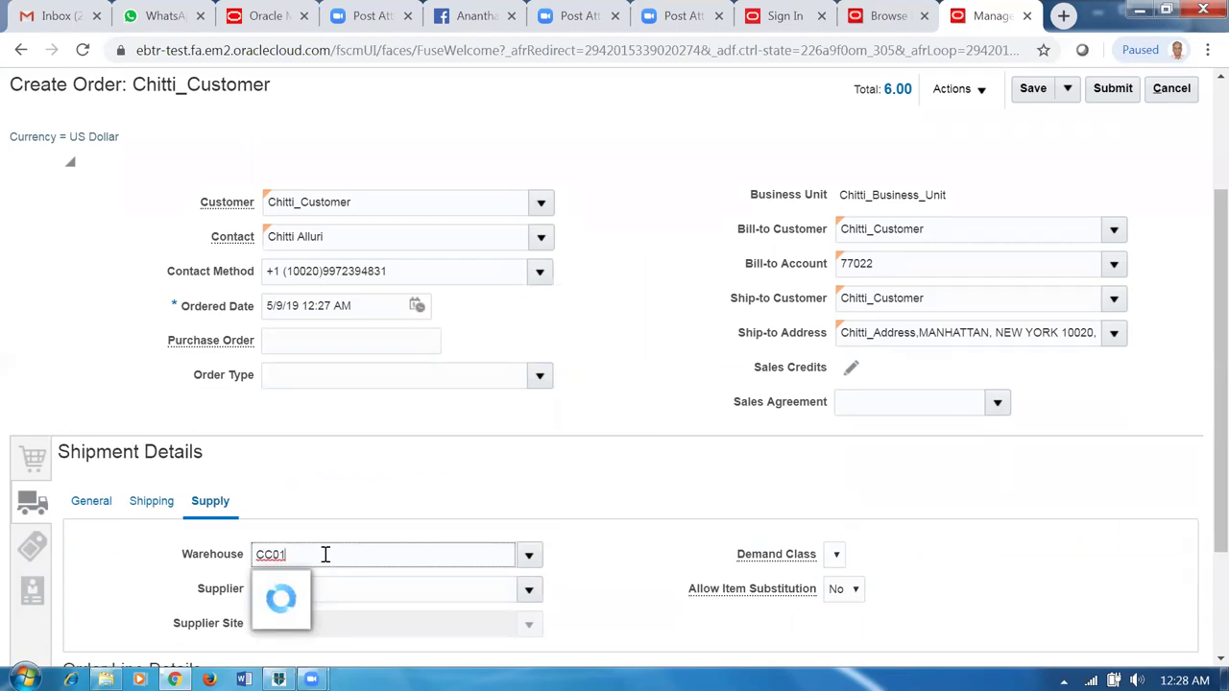
key("BackSpace")
key("BackSpace")
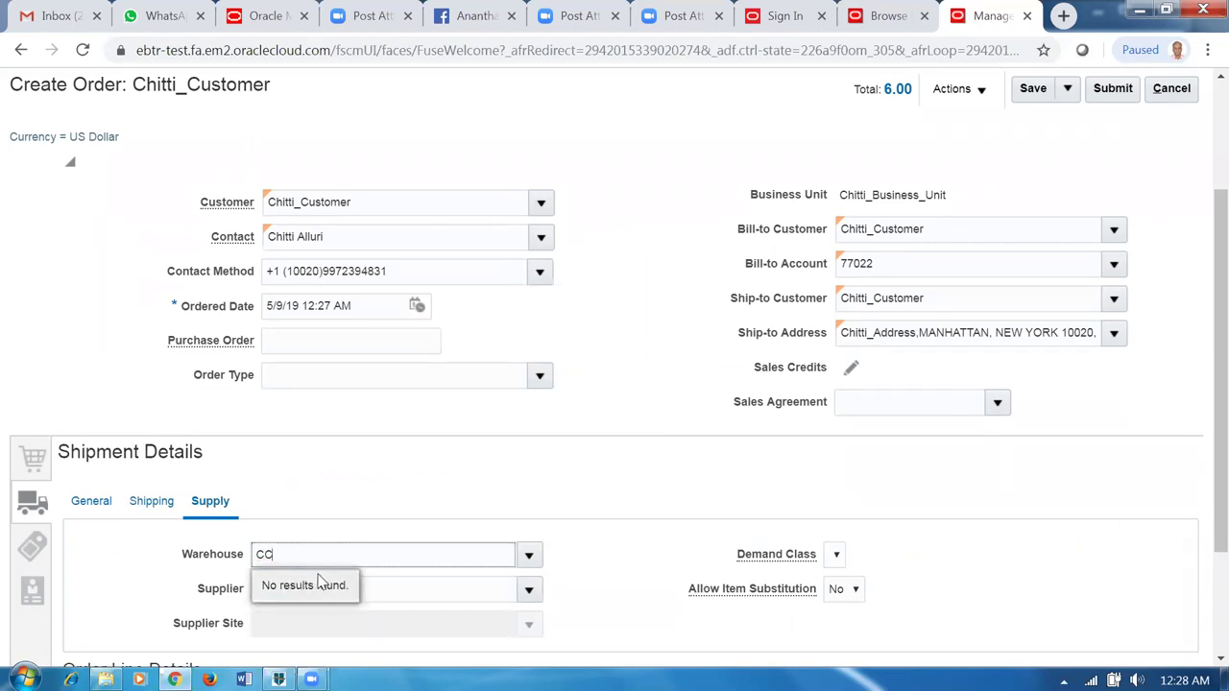
key("BackSpace")
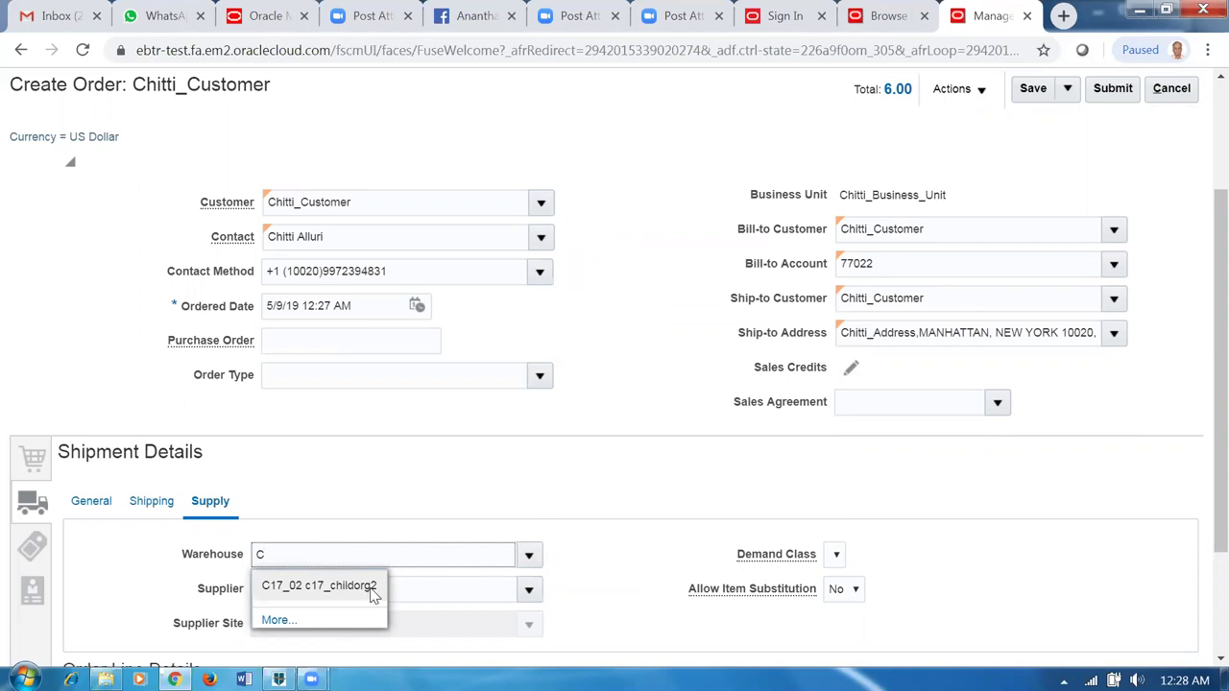
- Search the warehouse list for CC01, widen the search to CC, and select CCO1 (Chitti_Child_Org_1) for the new order
left_click(530, 557)
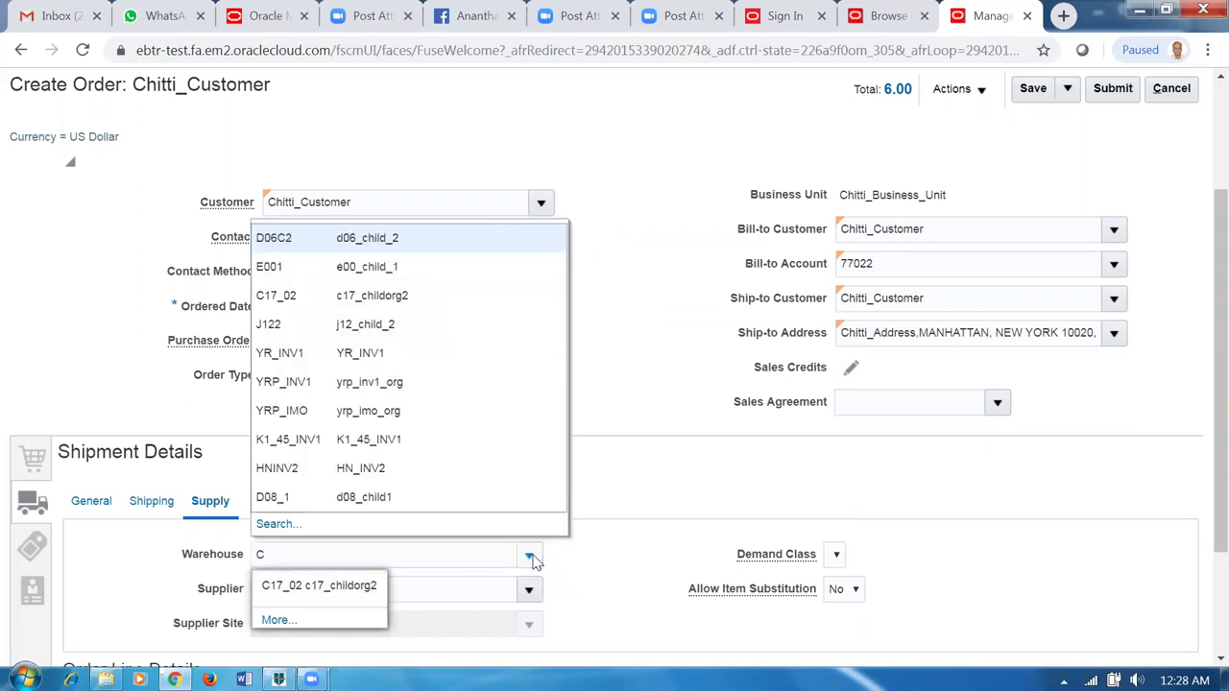
left_click(283, 525)
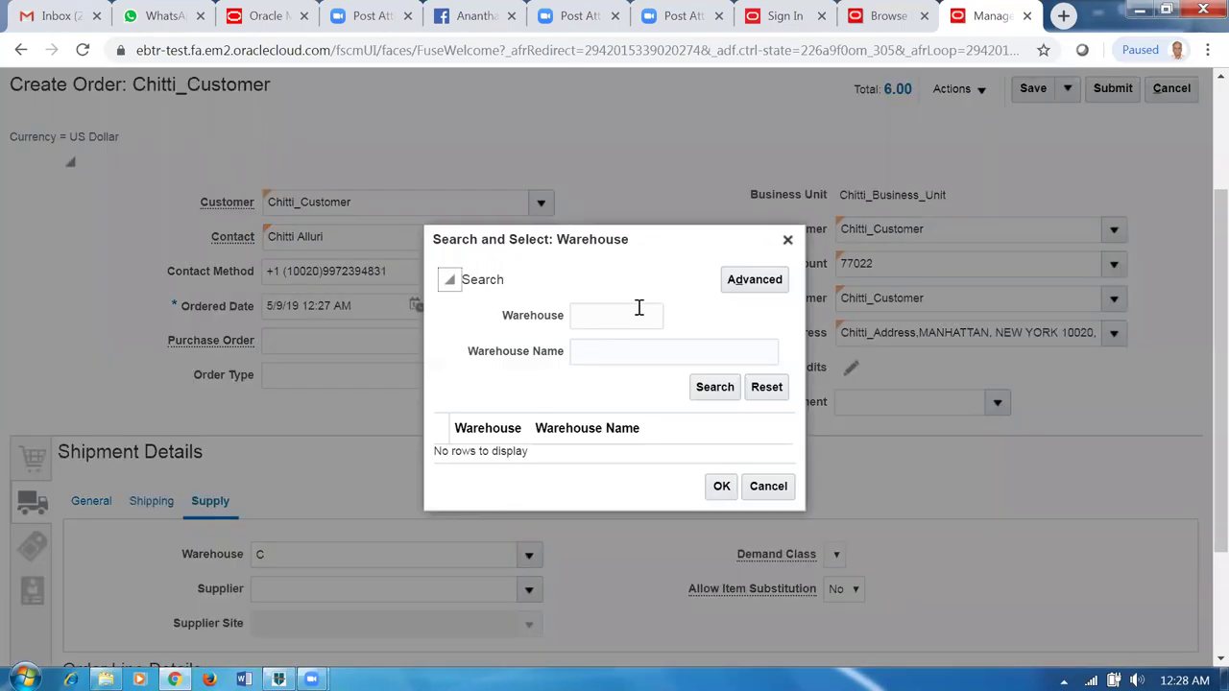
left_click(638, 309)
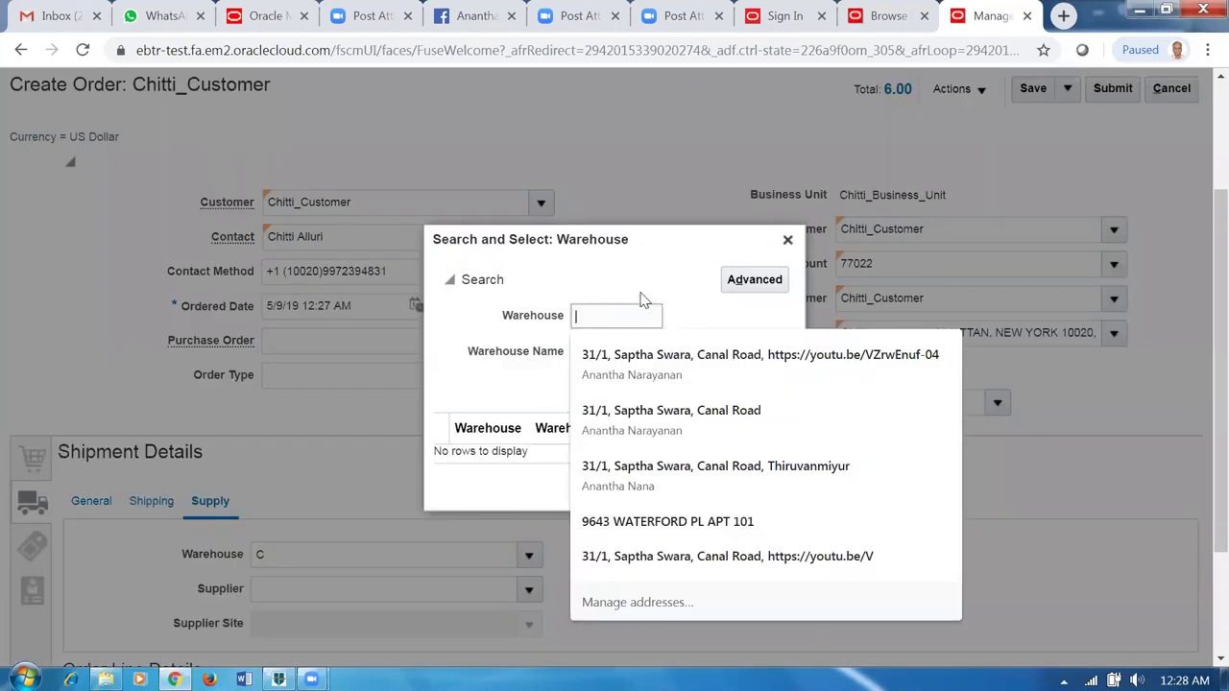
type("CC01")
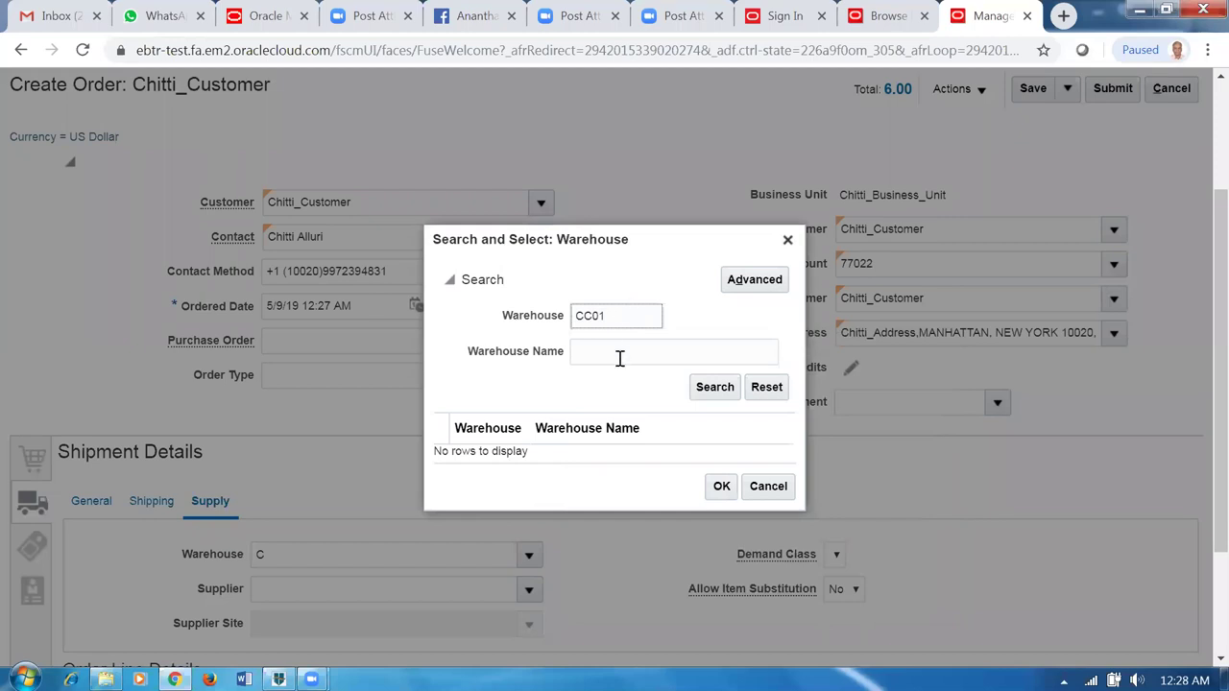
left_click(710, 388)
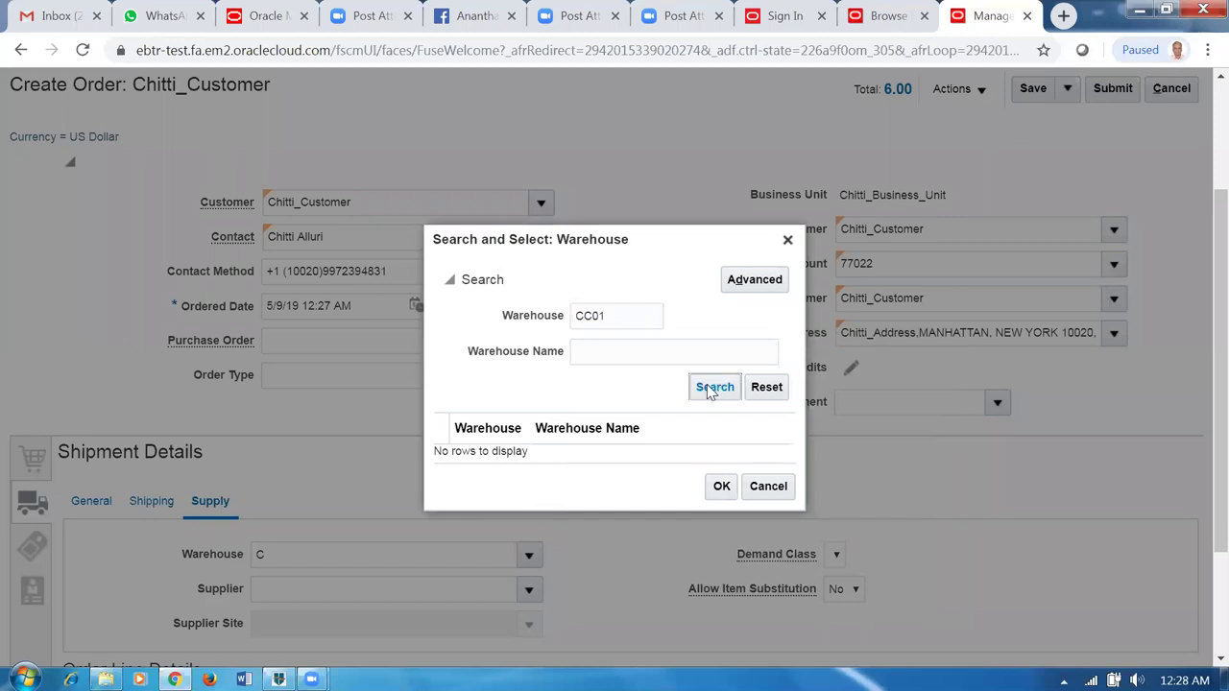
left_click(633, 315)
left_click(717, 390)
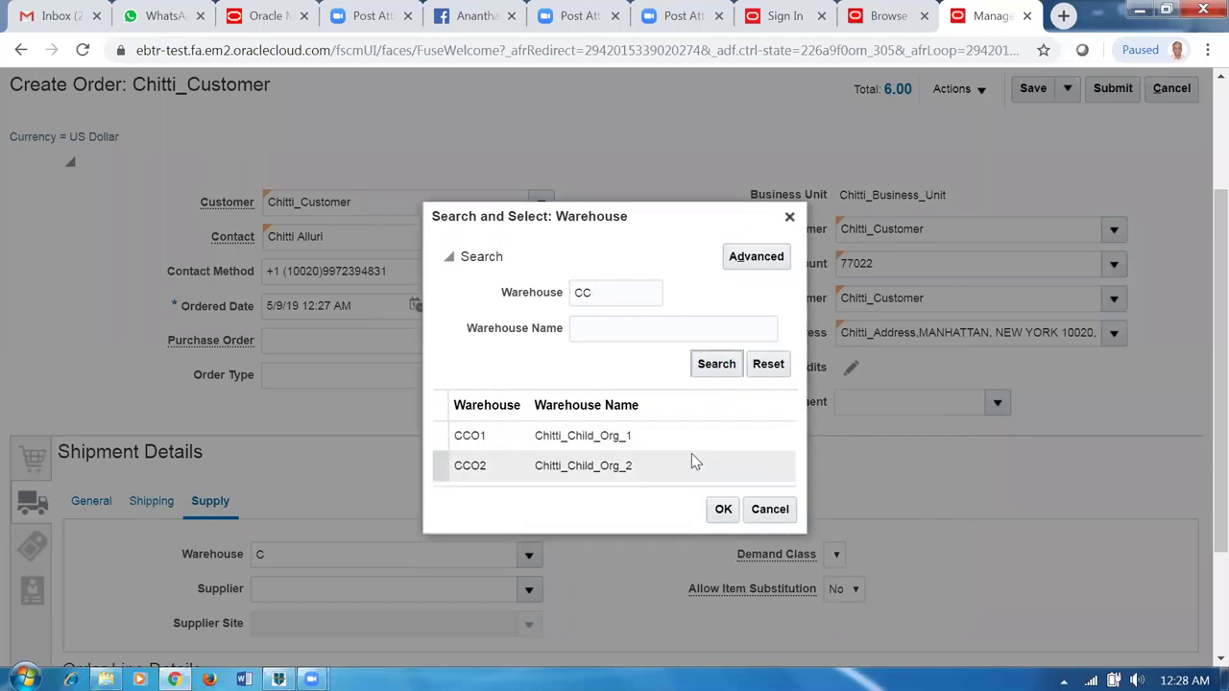
left_click(693, 440)
left_click(723, 509)
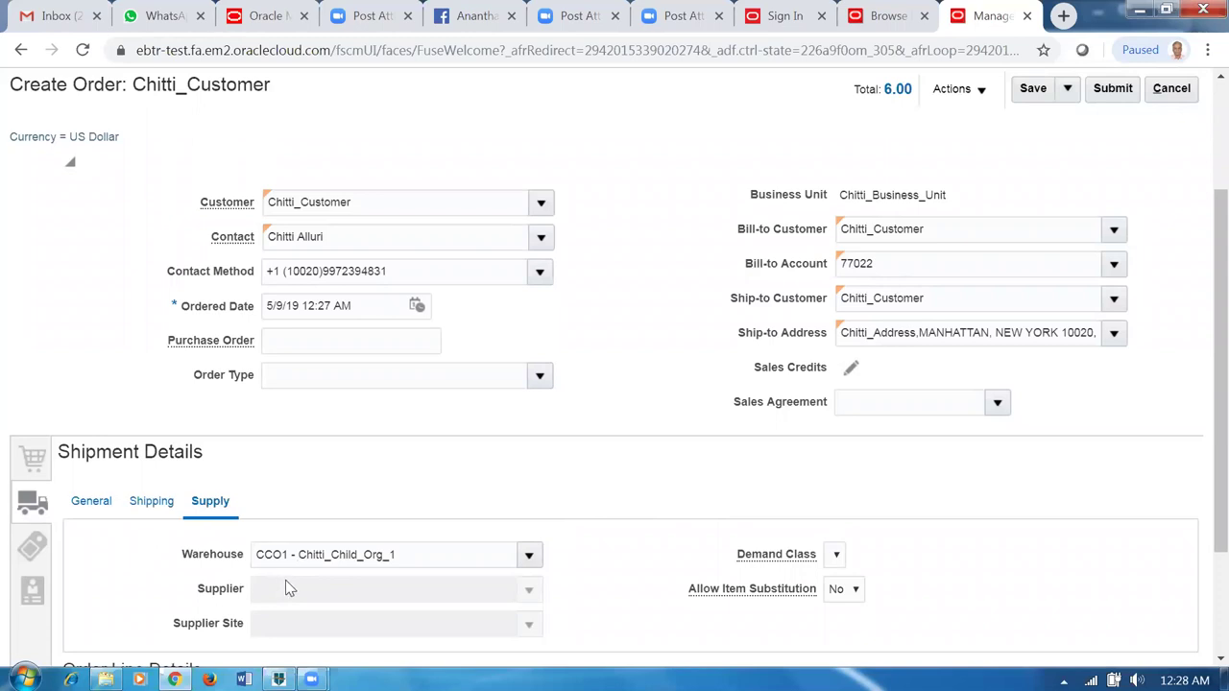
- Save the second sales order as a draft, check its order number and submit it
left_click(1033, 91)
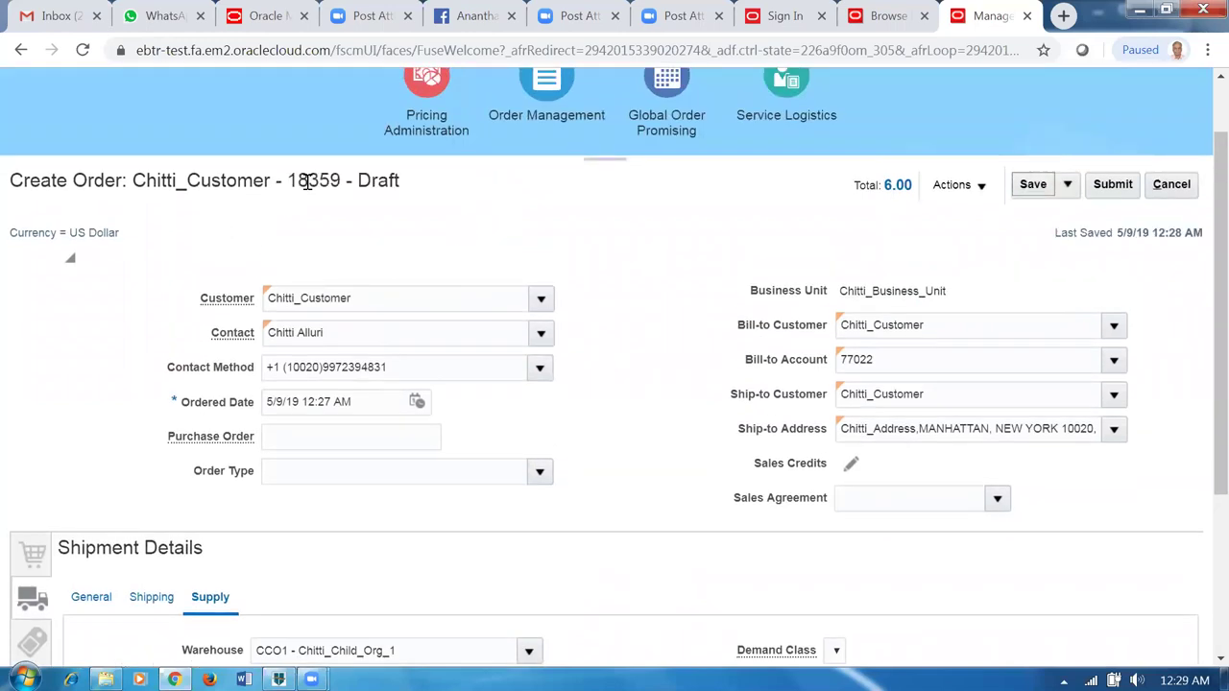
left_click_drag(288, 180, 339, 175)
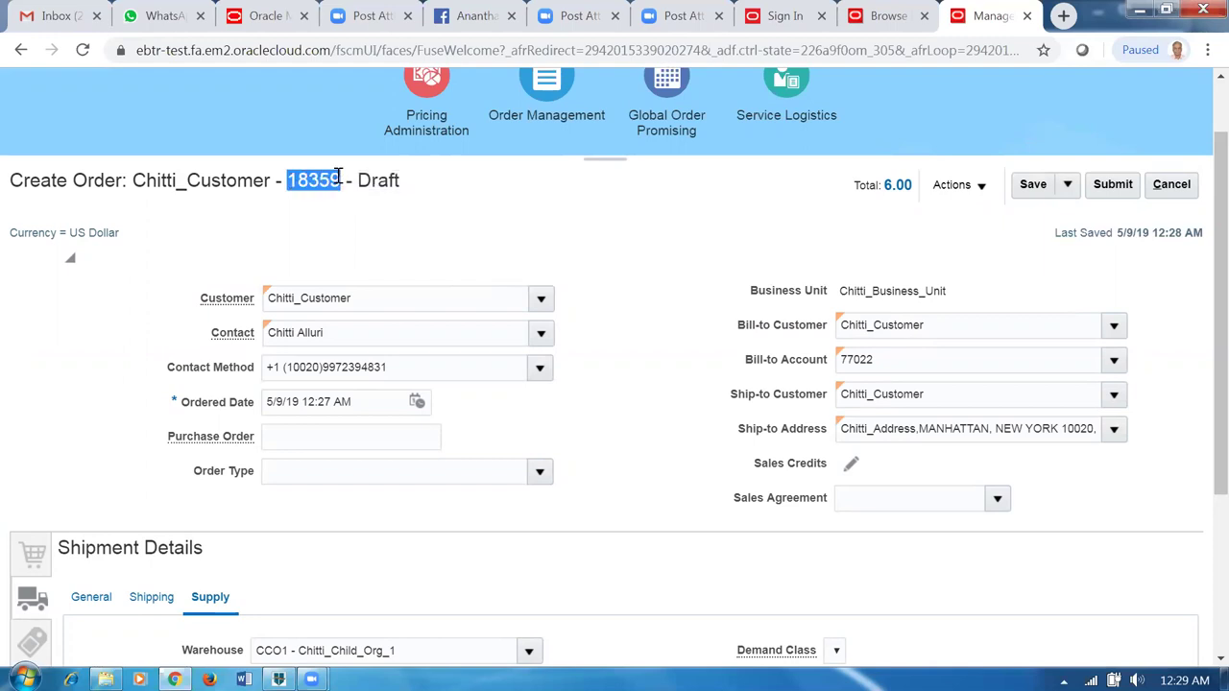
left_click(687, 187)
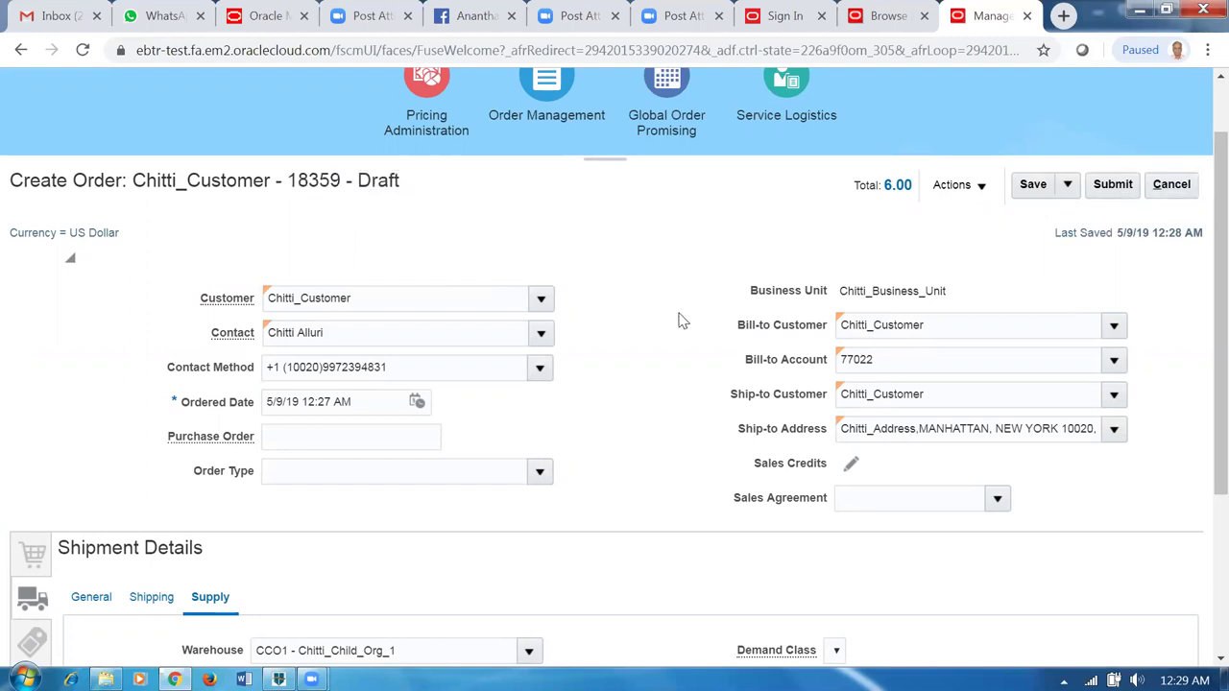
scroll(710, 312, "down", 1)
scroll(740, 304, "up", 3)
left_click(1112, 263)
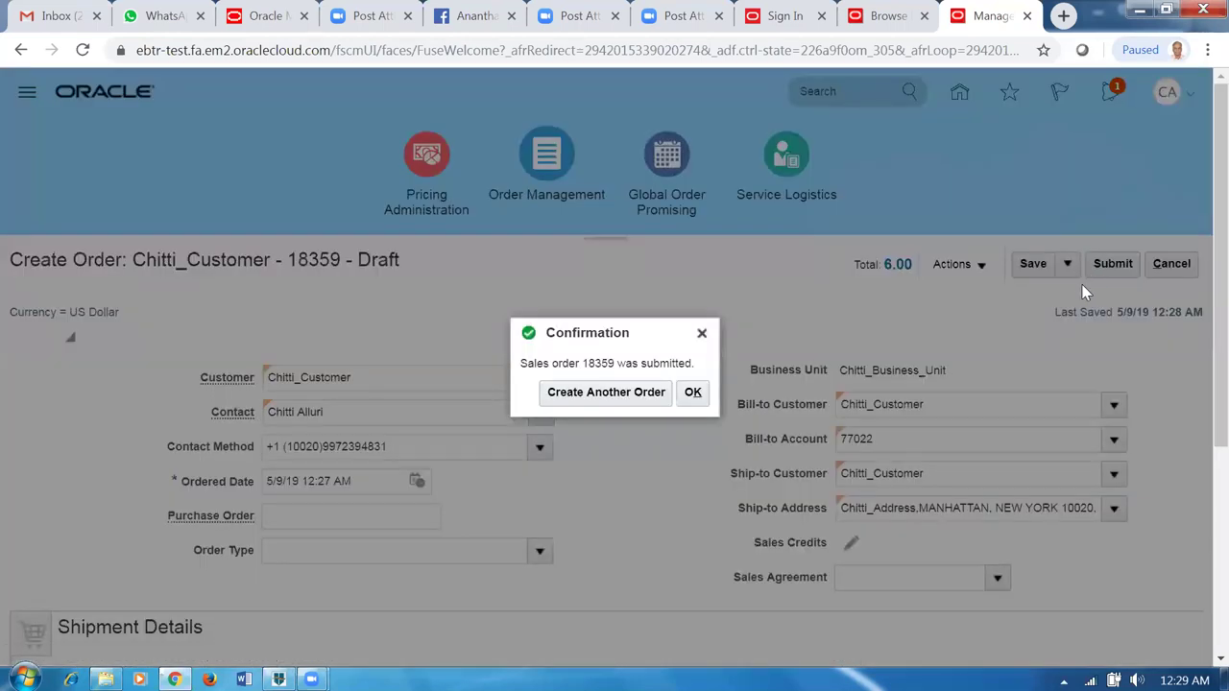
- Acknowledge the order submission and refresh the order, and duplicate its browser tab for a second session
left_click(692, 392)
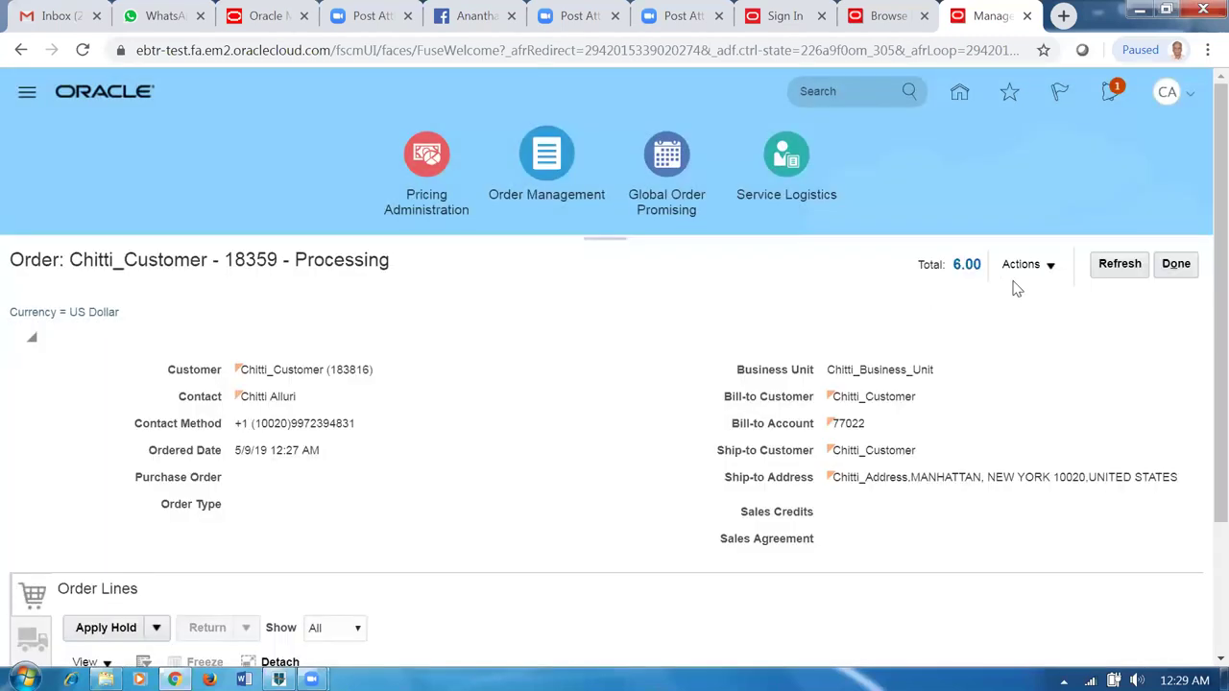
left_click(1118, 270)
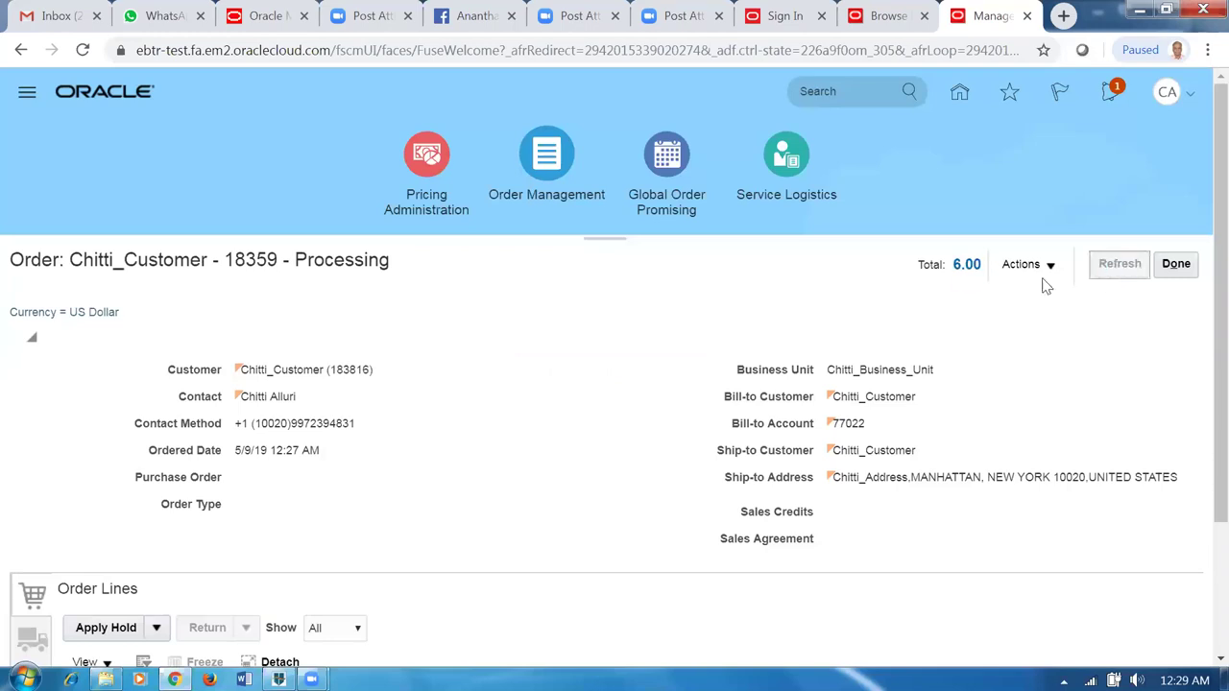
right_click(984, 17)
left_click(1011, 85)
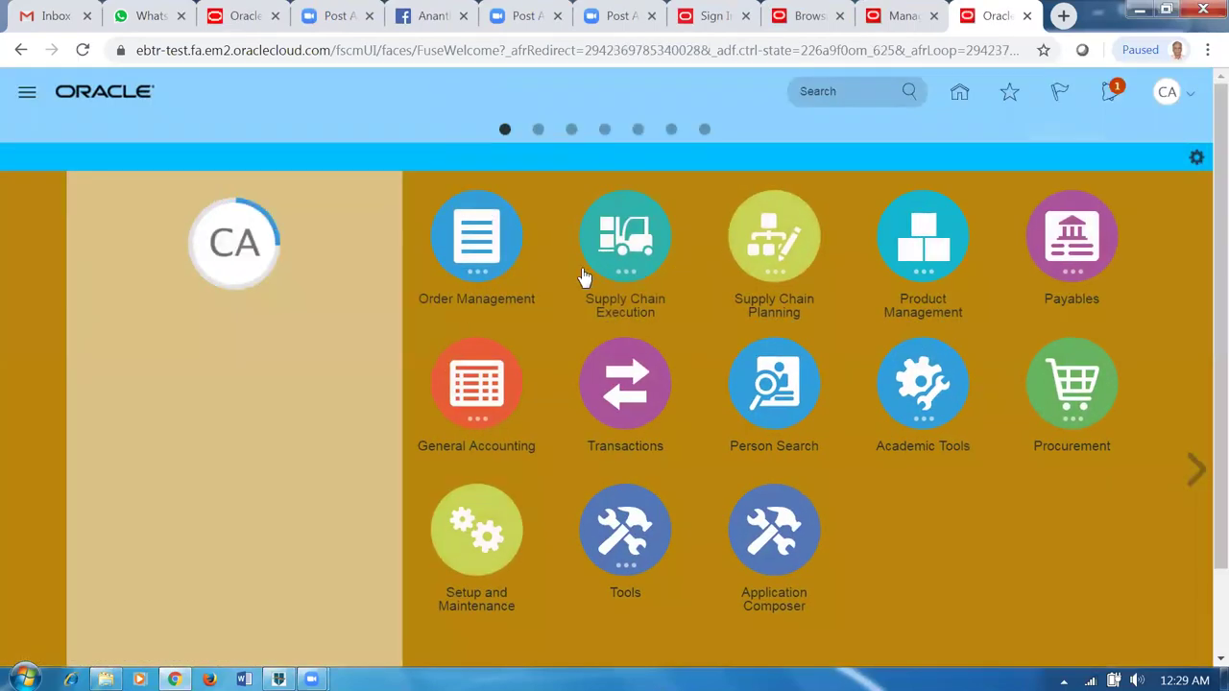
- Go to Inventory Management under Supply Chain Execution and open the Manage Item Quantities task
left_click(633, 259)
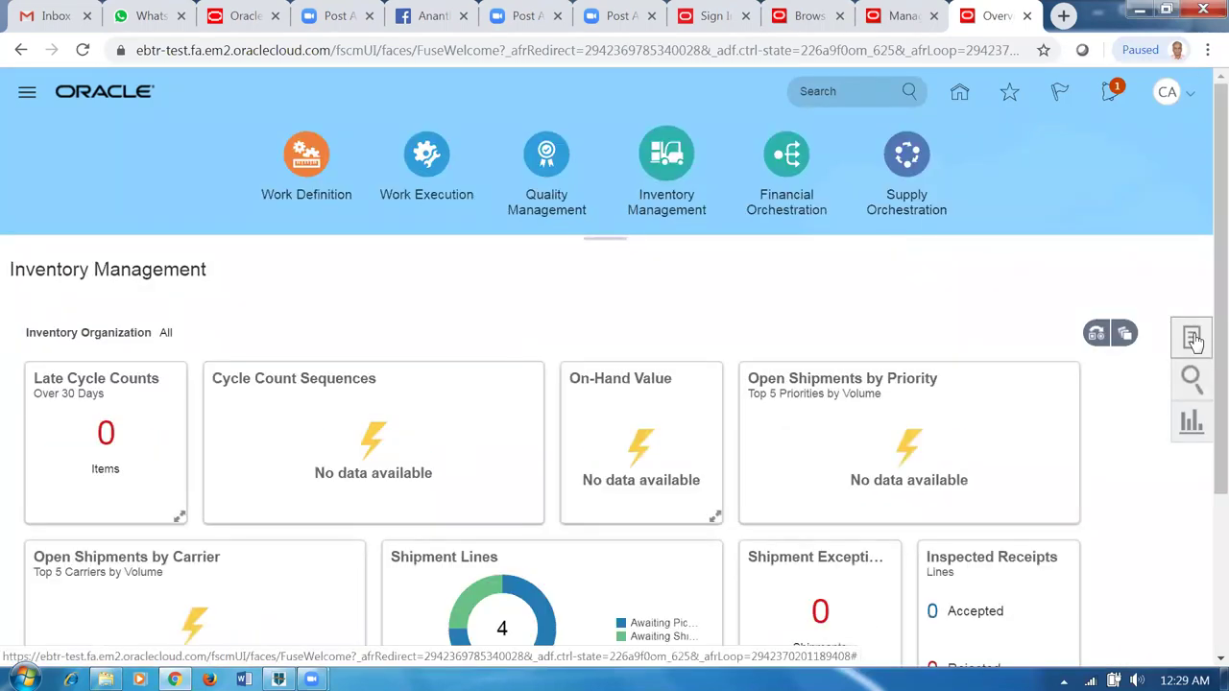
left_click(1192, 338)
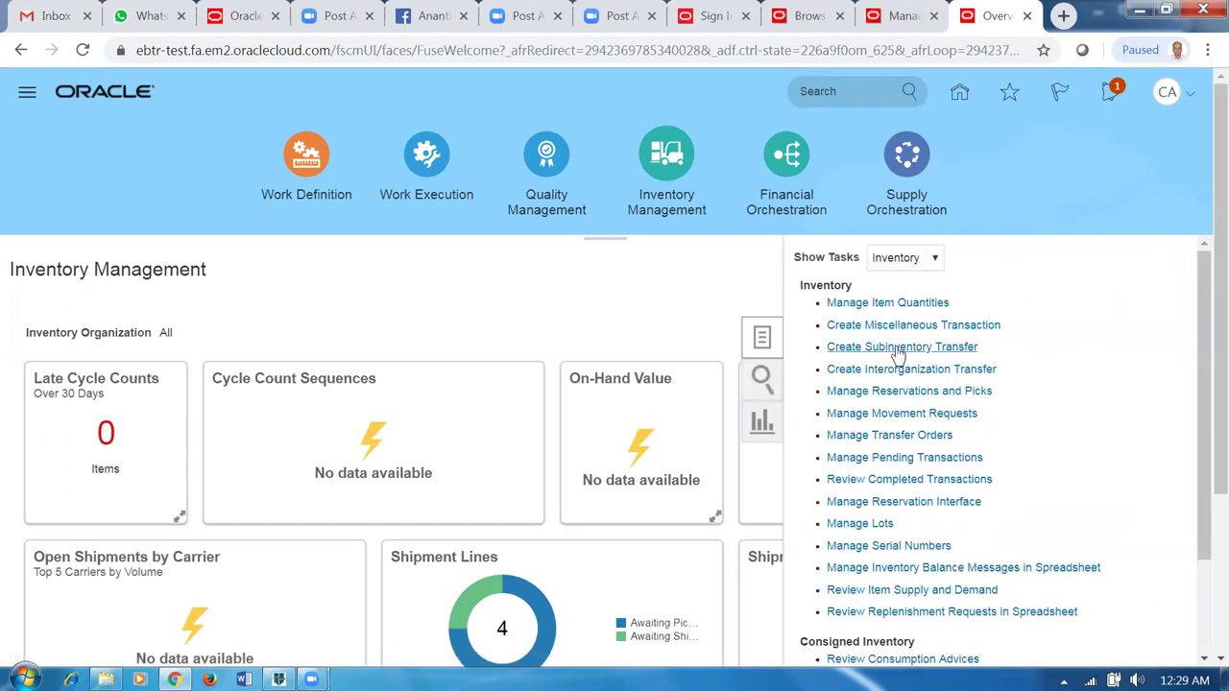
left_click(885, 304)
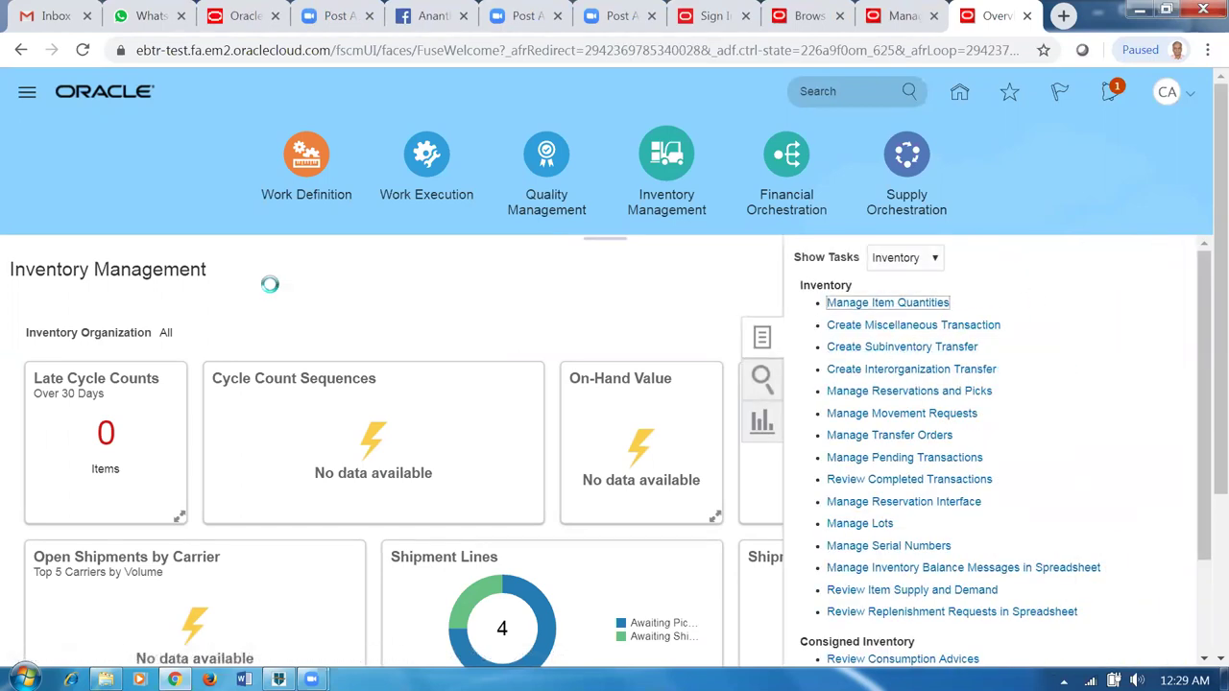
- Search the on-hand item quantities for item chitti1
left_click(196, 285)
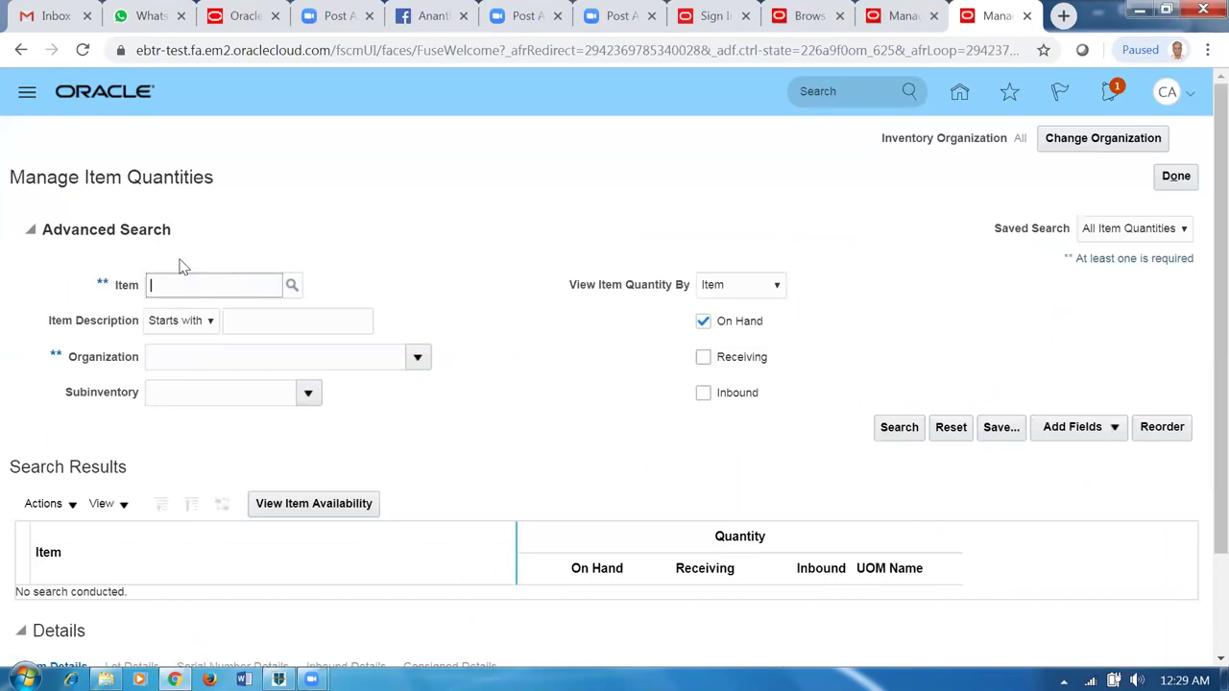
type("chitti")
key("Tab")
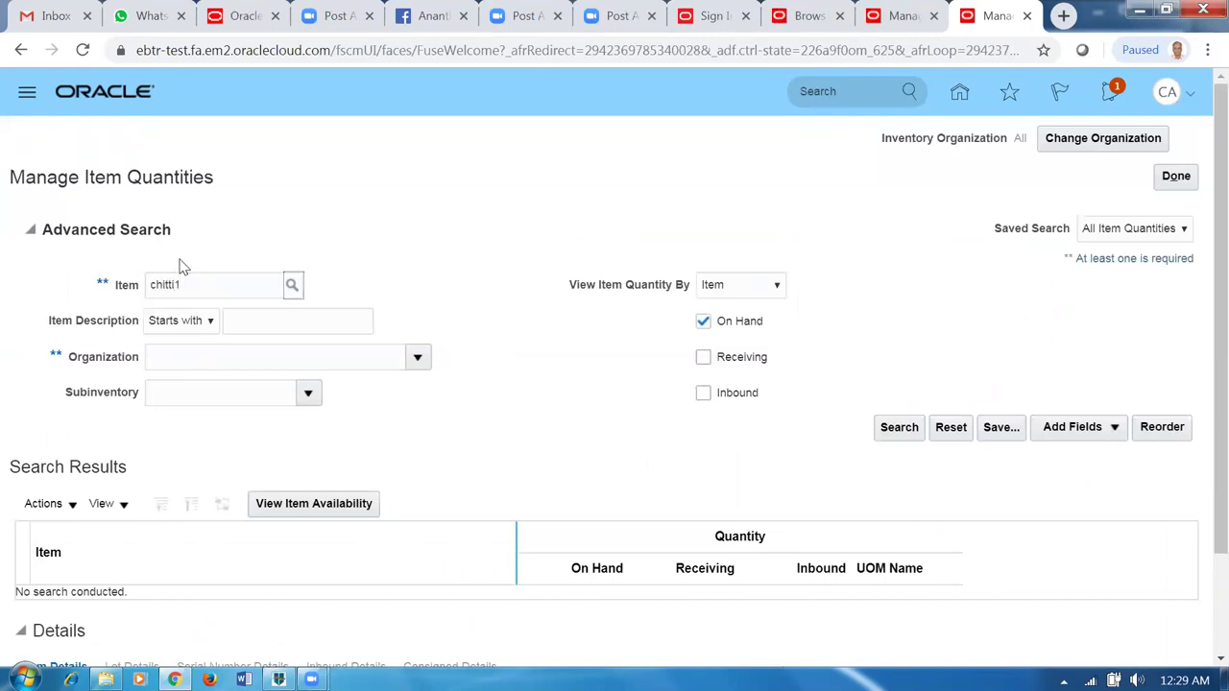
left_click(898, 427)
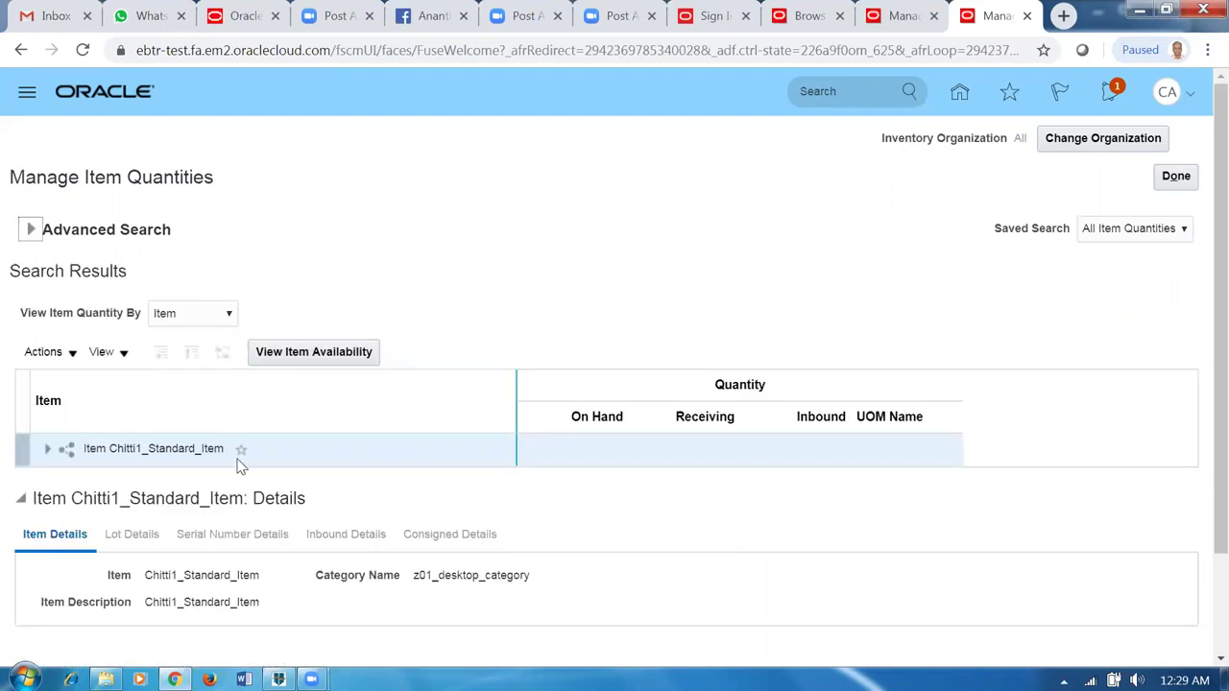
- Expand Chitti1_Standard_Item by organization and examine its item availability in organization CCO1
left_click(46, 454)
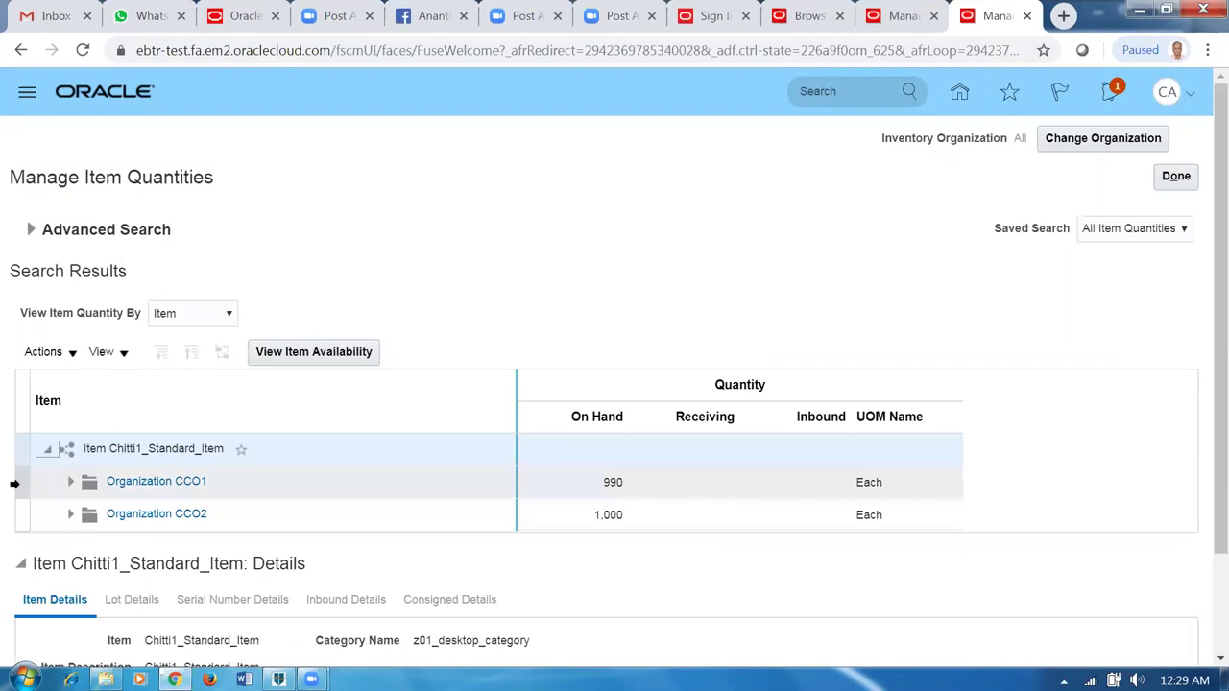
left_click(19, 484)
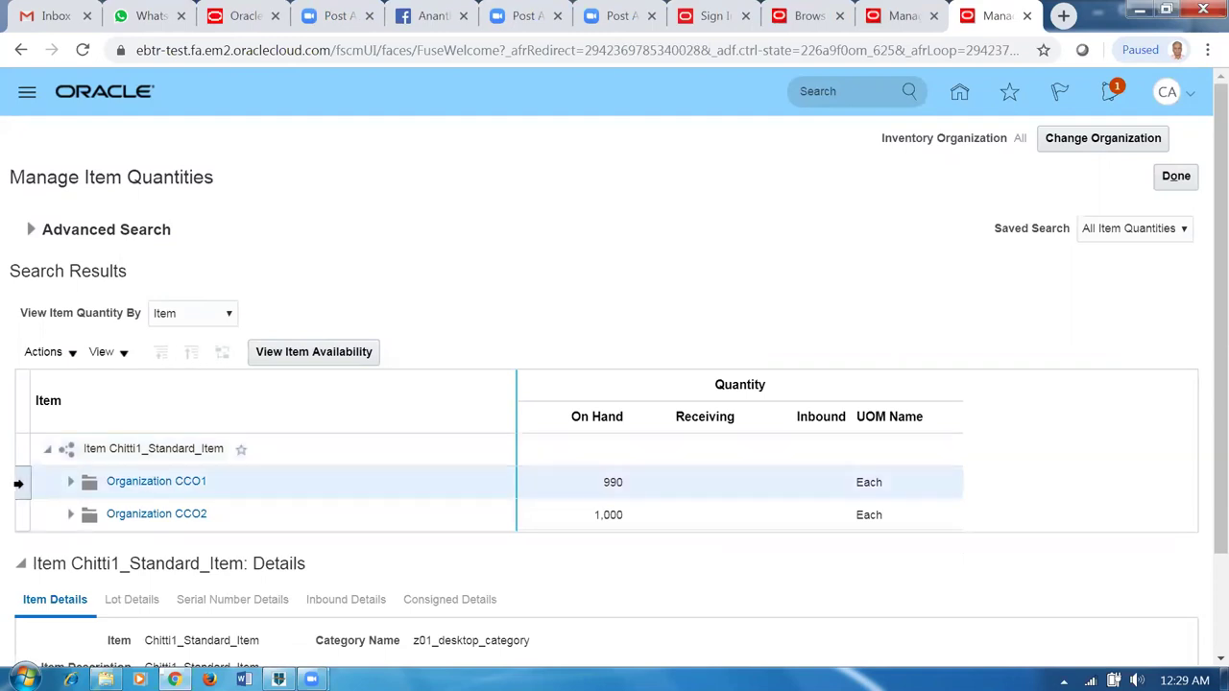
left_click(305, 353)
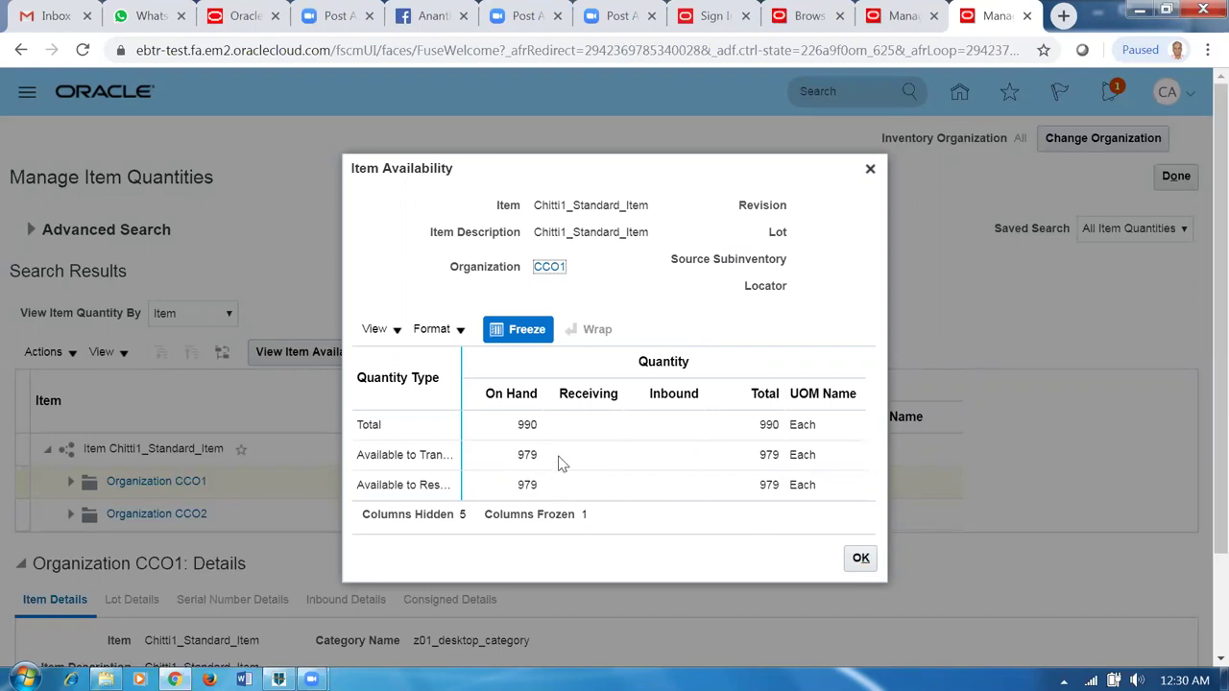
left_click(860, 558)
left_click(861, 558)
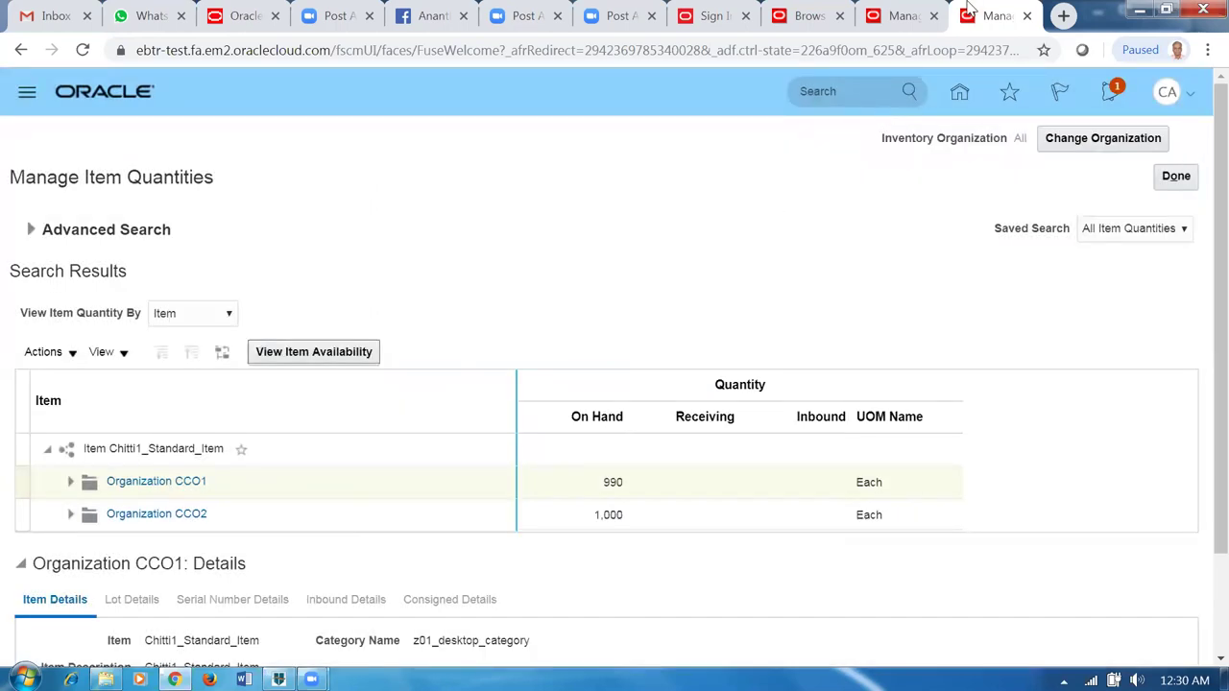
- Leave the item quantities page and open the Manage Reservations and Picks task
left_click(1175, 175)
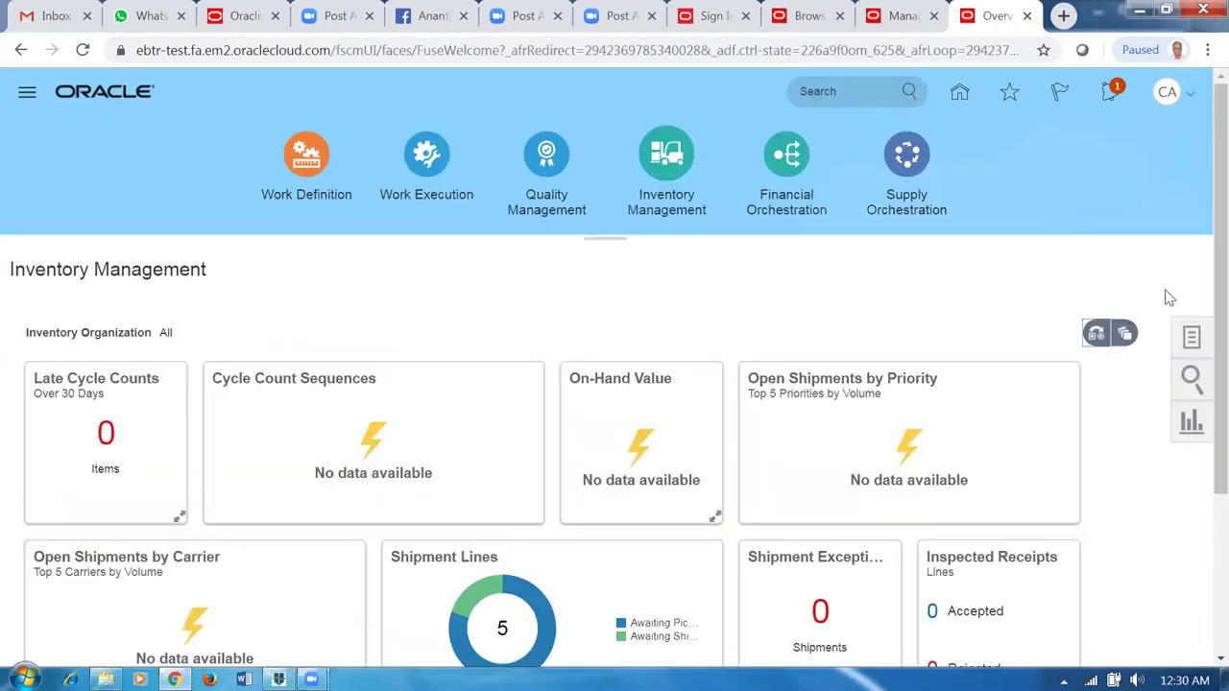
left_click(1191, 340)
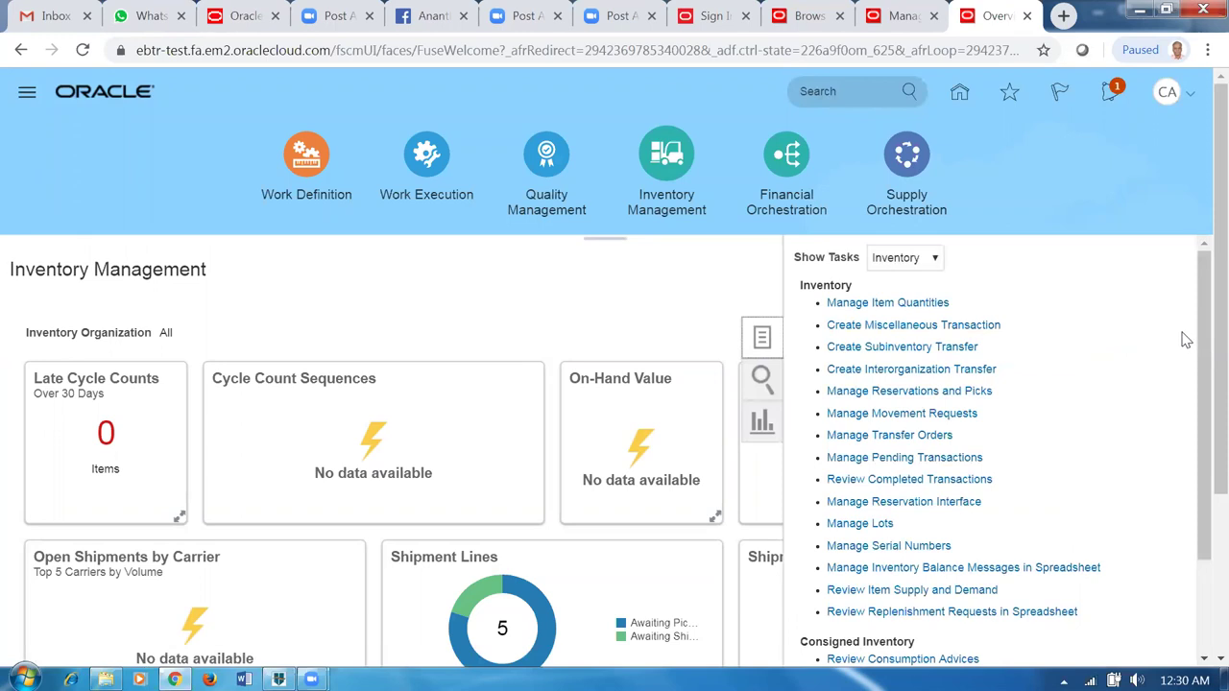
left_click(902, 391)
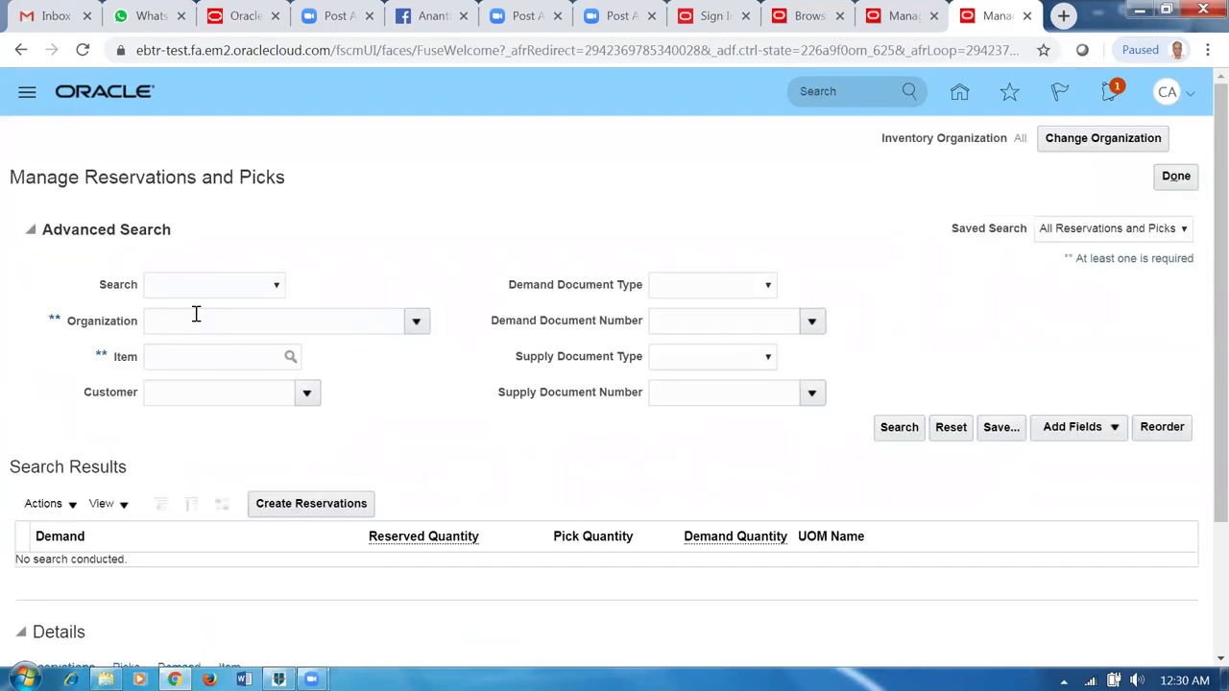
- Look up items starting with chitti, select Chitti1_Standard_Item and search its reservations and picks
left_click(195, 357)
type("chitti")
key("Tab")
left_click(901, 429)
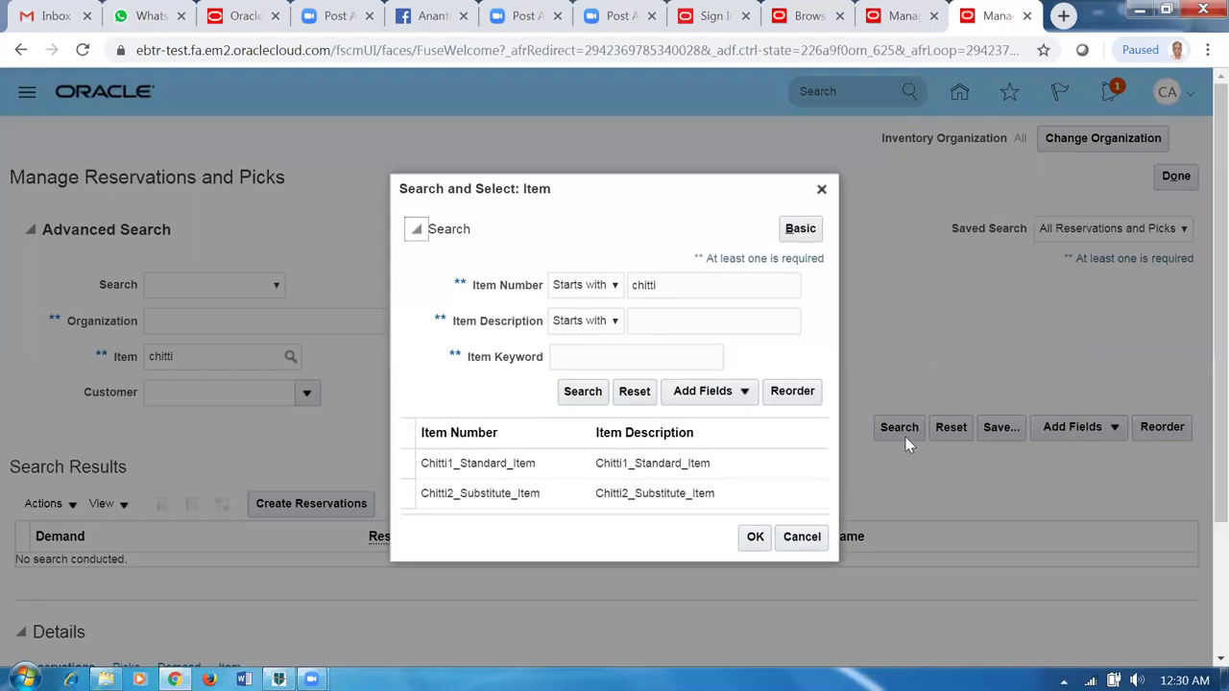
left_click(577, 471)
left_click(755, 537)
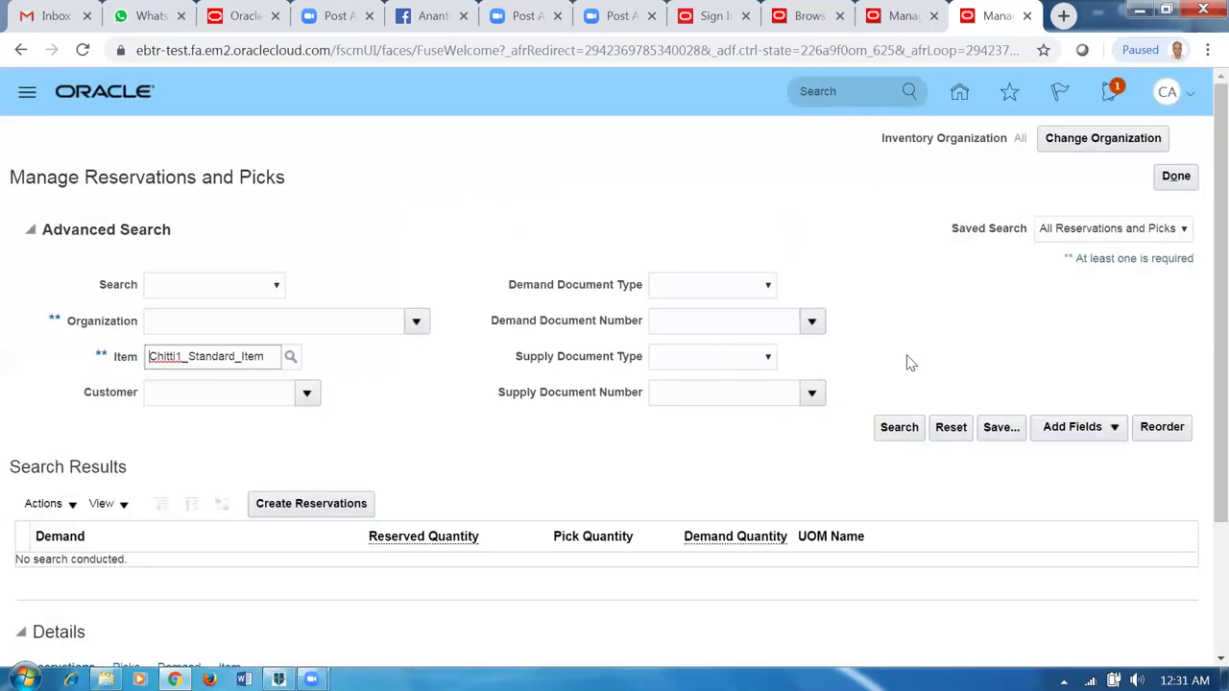
left_click(900, 427)
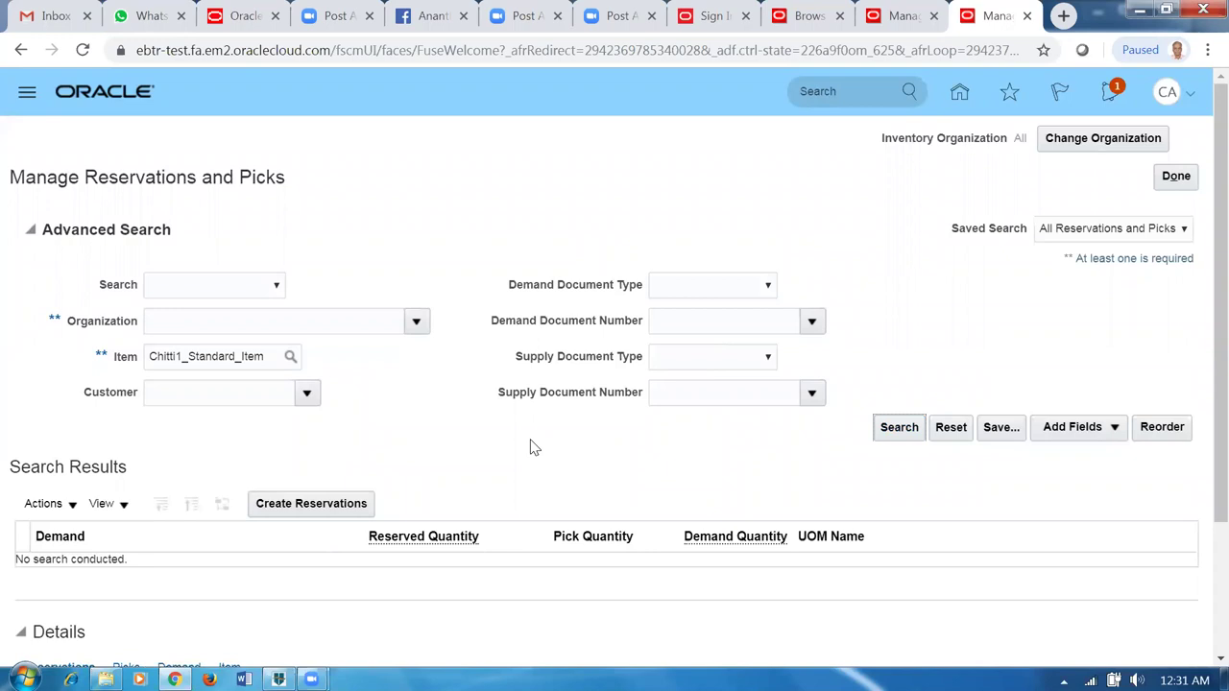
- Expand organization CCO1 down to the item's sales order demand and check which sales orders have reservations
scroll(491, 459, "down", 2)
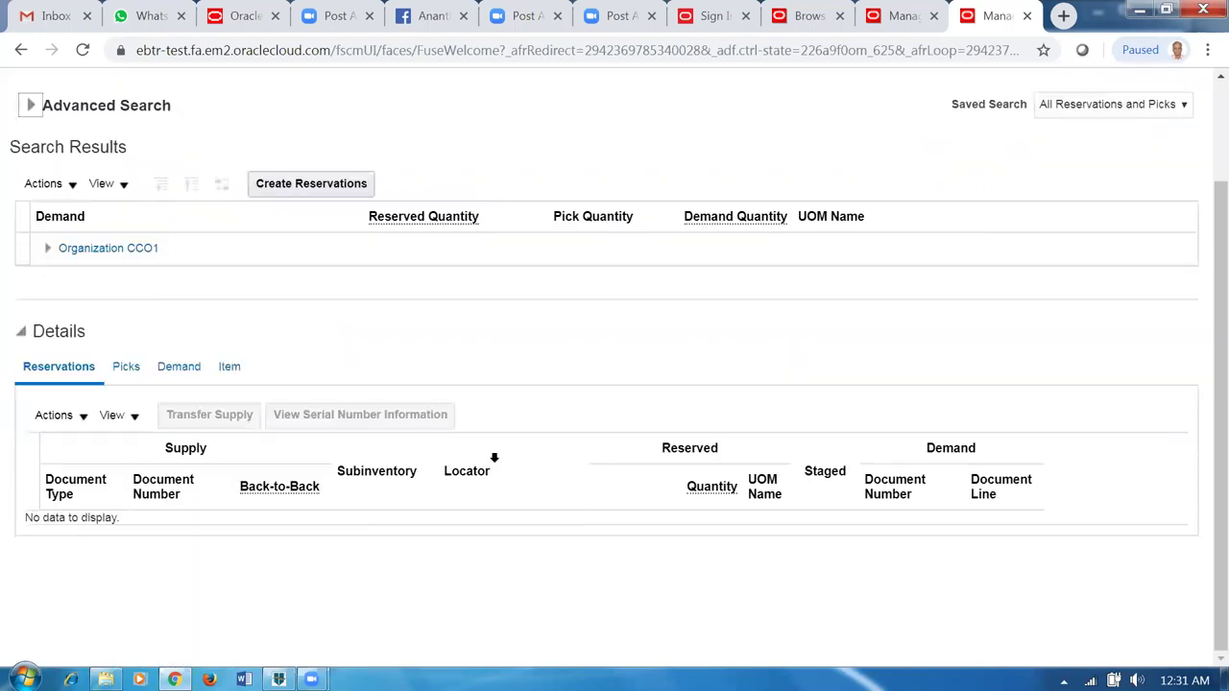
left_click(48, 256)
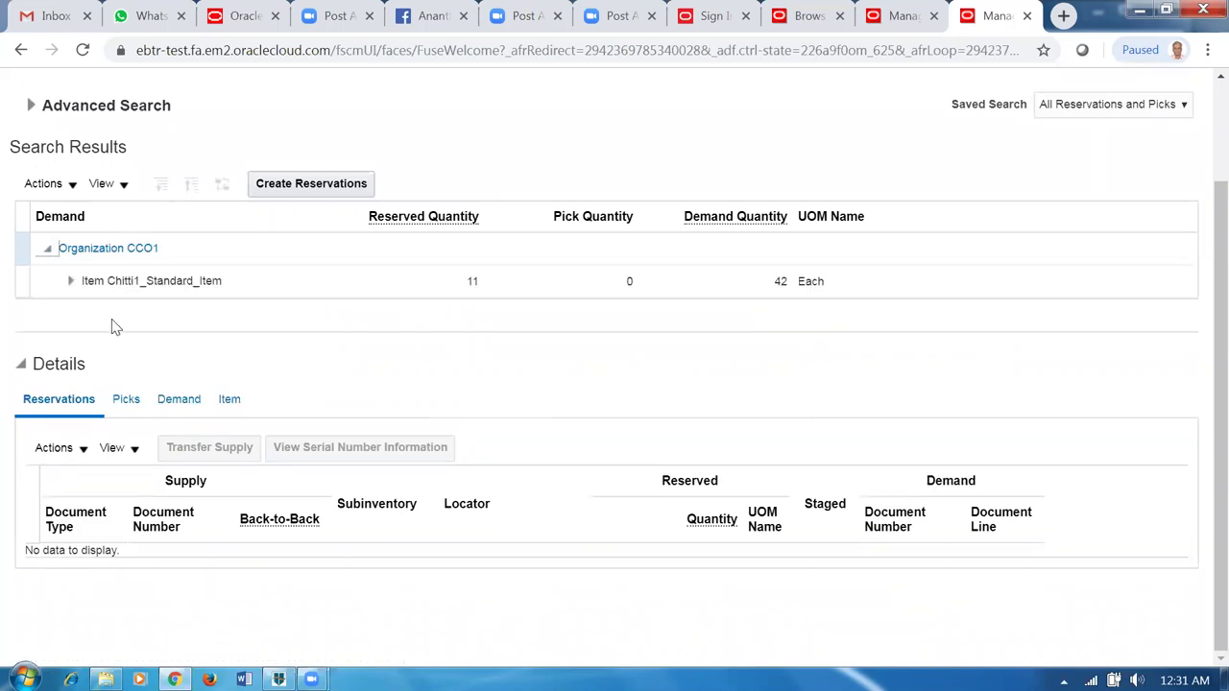
left_click(71, 281)
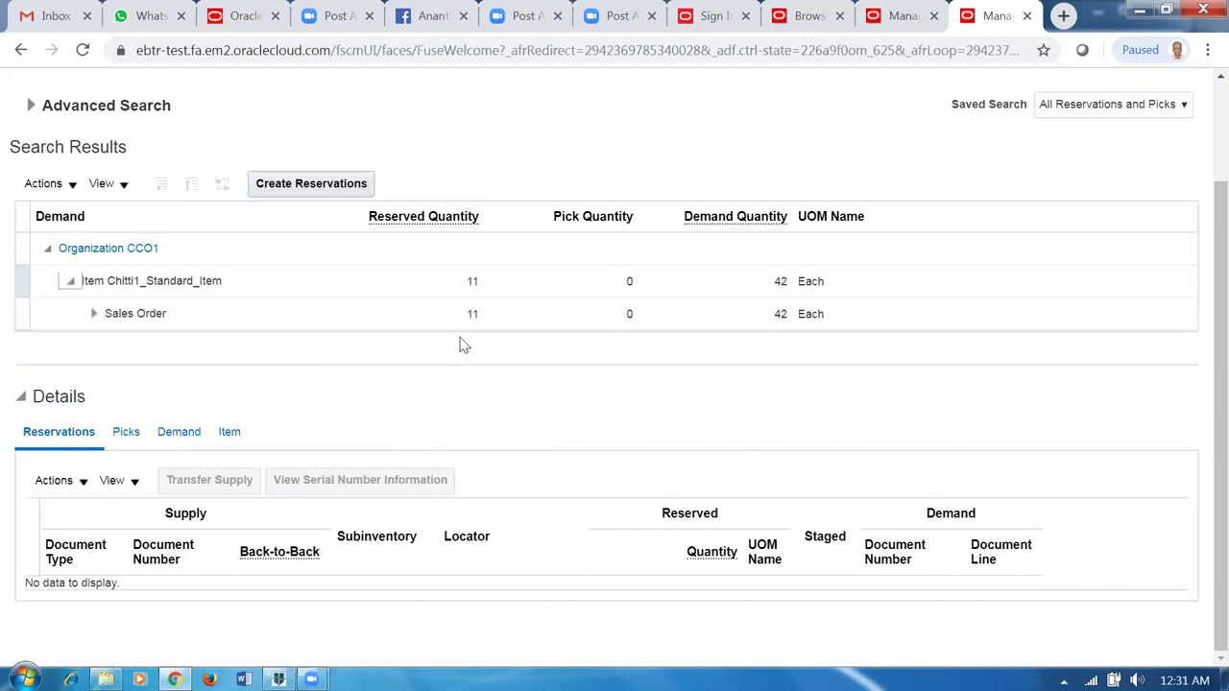
left_click(93, 314)
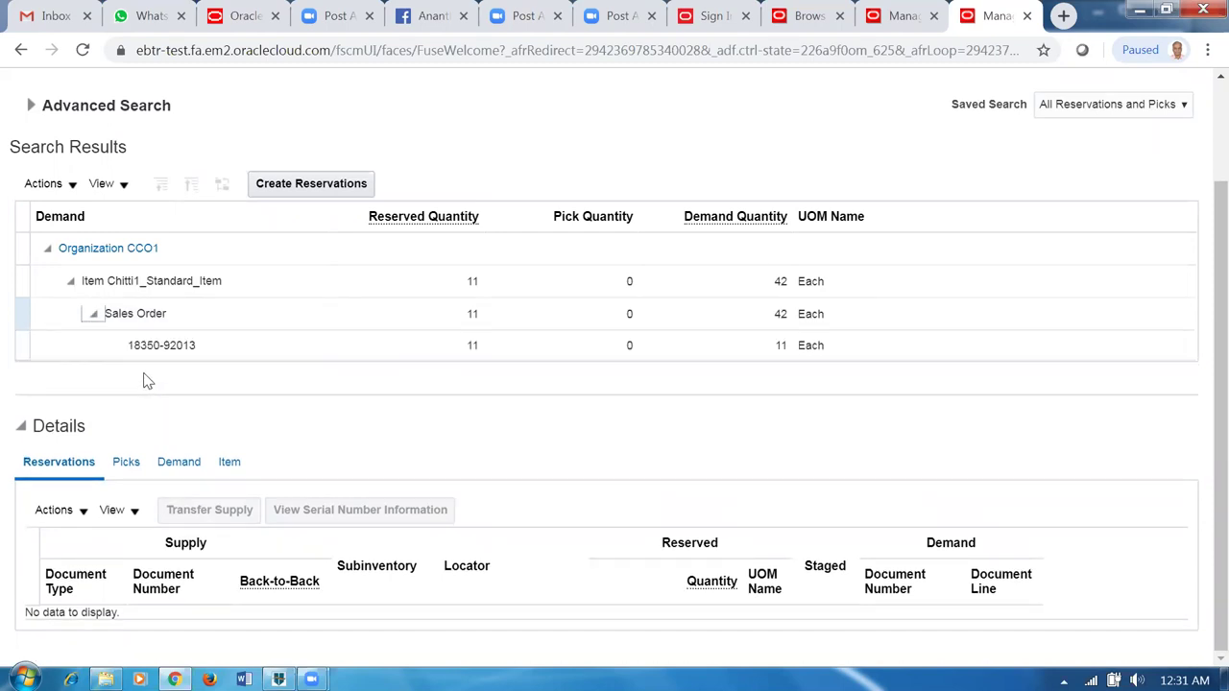
- Return to the submitted order's browser tab, switch it to the fulfillment view and show its fulfillment lines
left_click(902, 19)
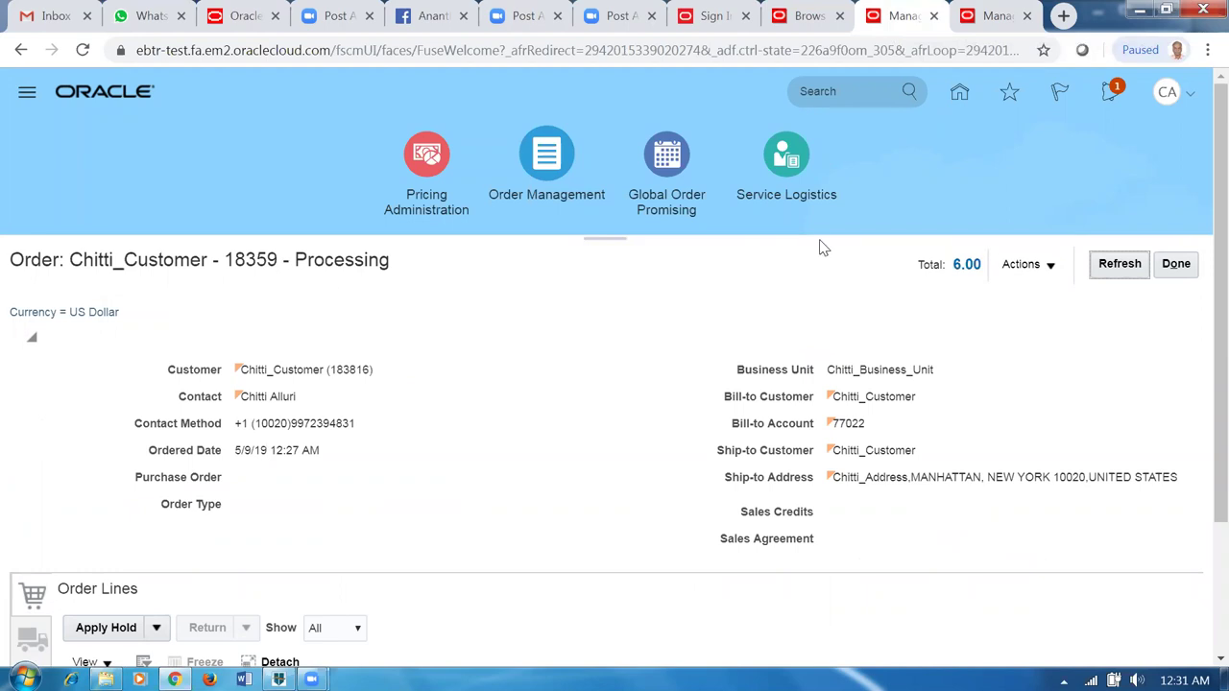
left_click(1025, 274)
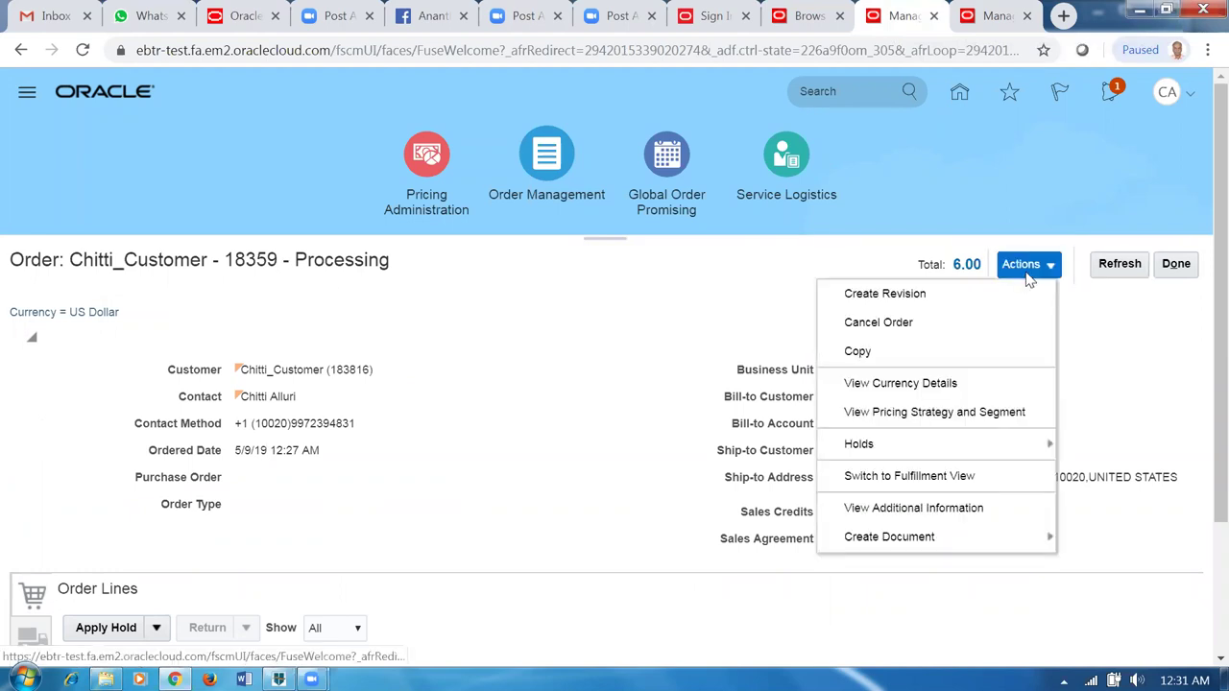
left_click(995, 477)
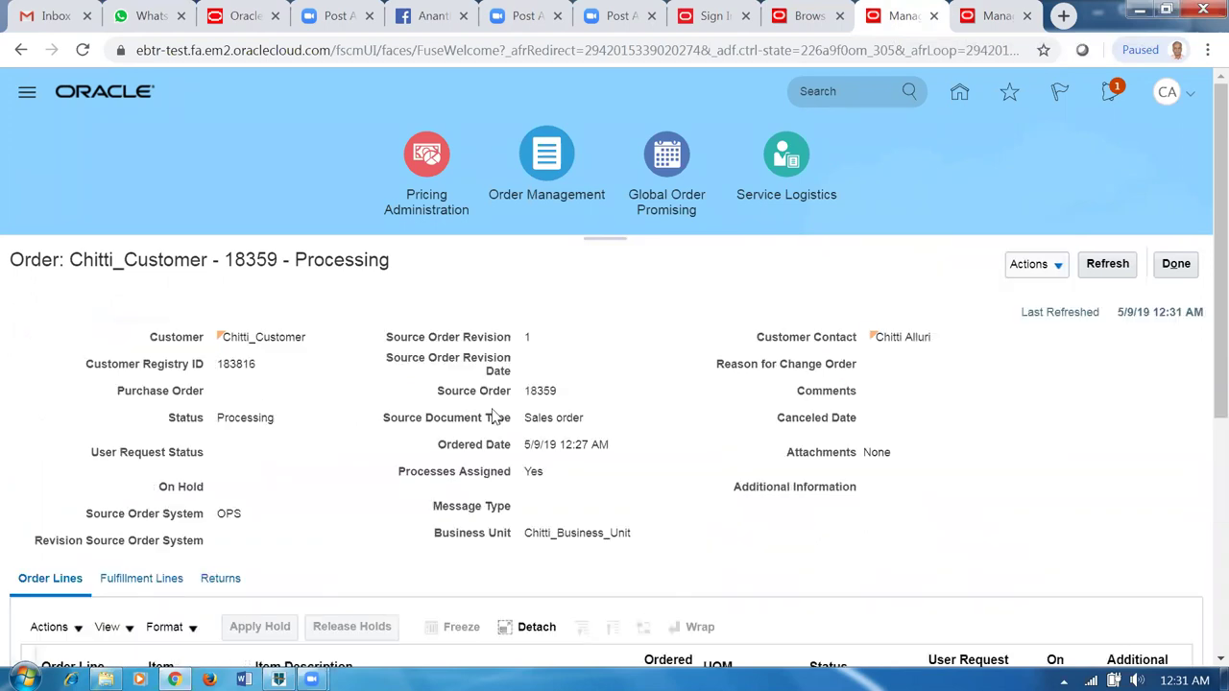
scroll(487, 425, "down", 1)
left_click(113, 482)
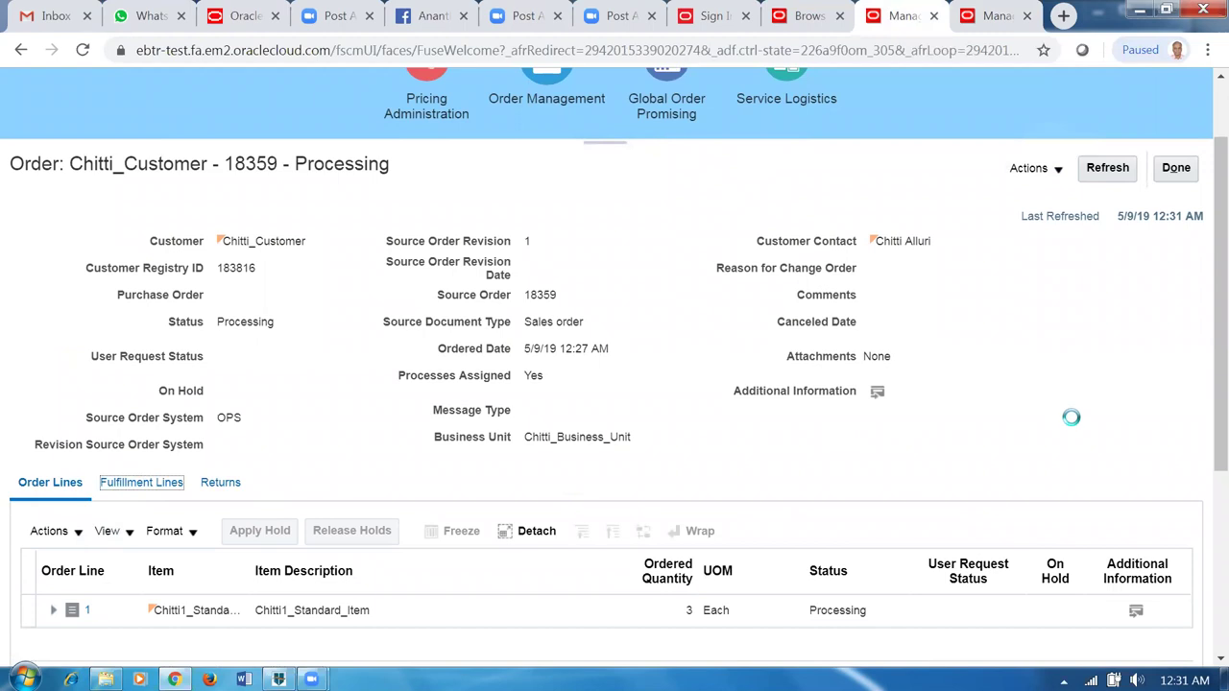
- Open the orchestration process of fulfillment line 1-1 and review the task statuses in its orchestration plan
scroll(1071, 417, "down", 1)
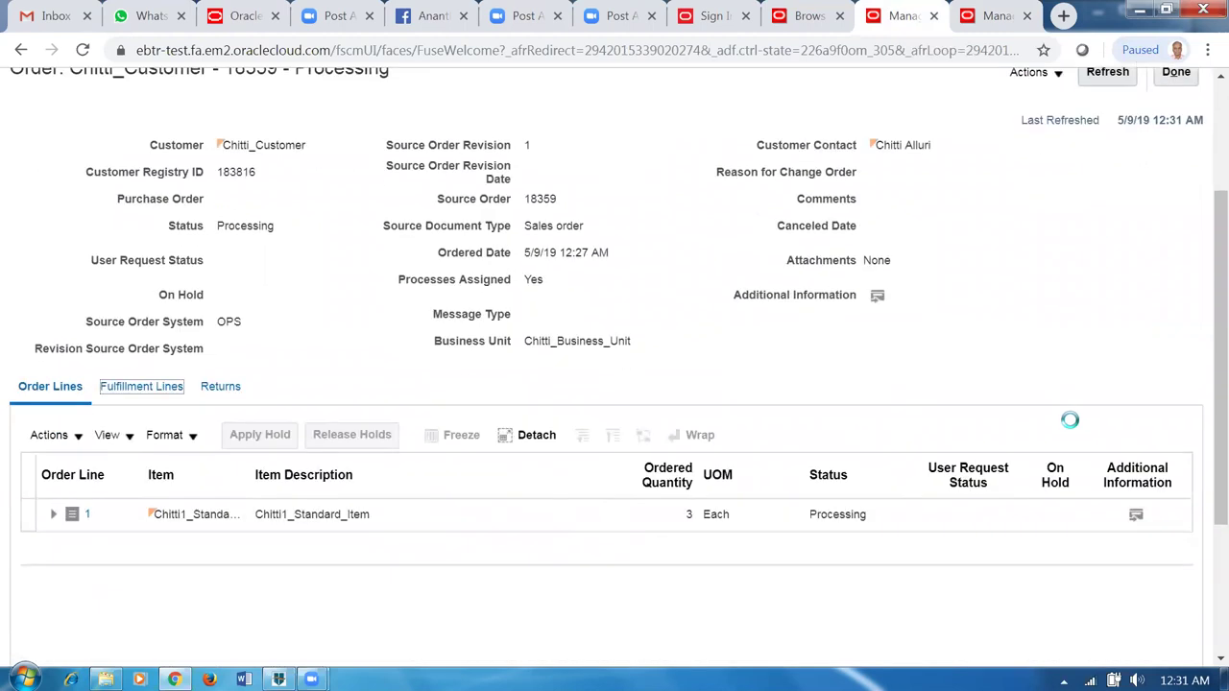
left_click_drag(615, 568, 718, 568)
left_click(758, 554)
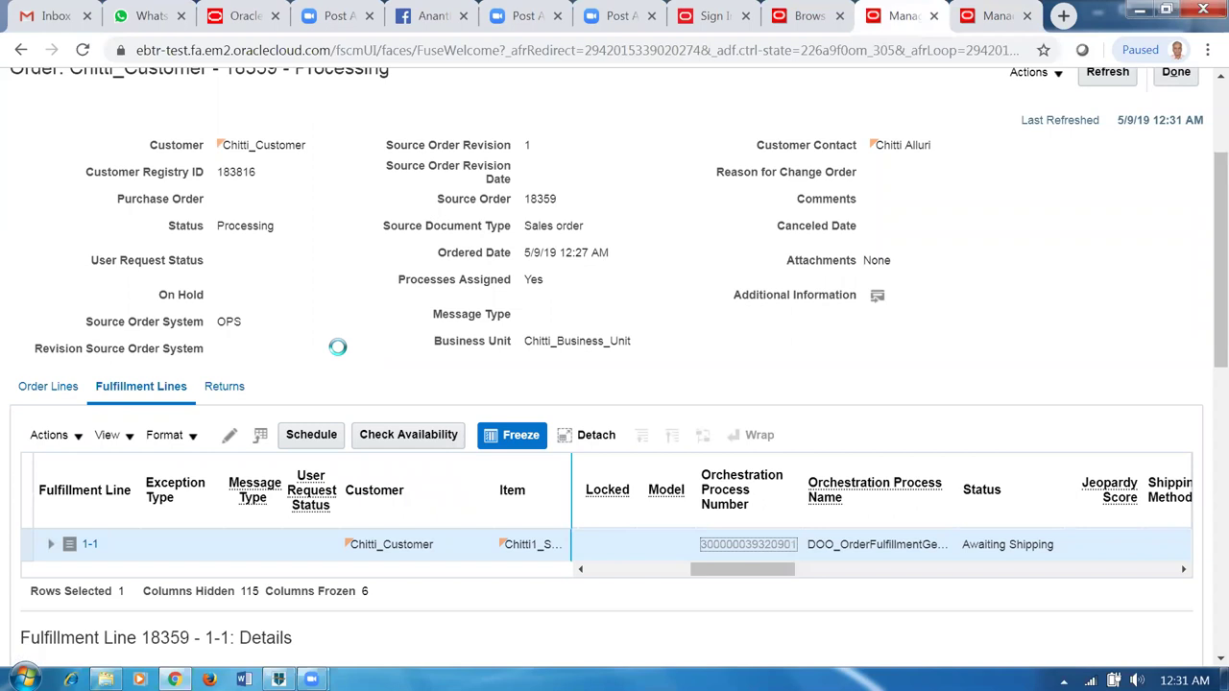
scroll(340, 354, "down", 3)
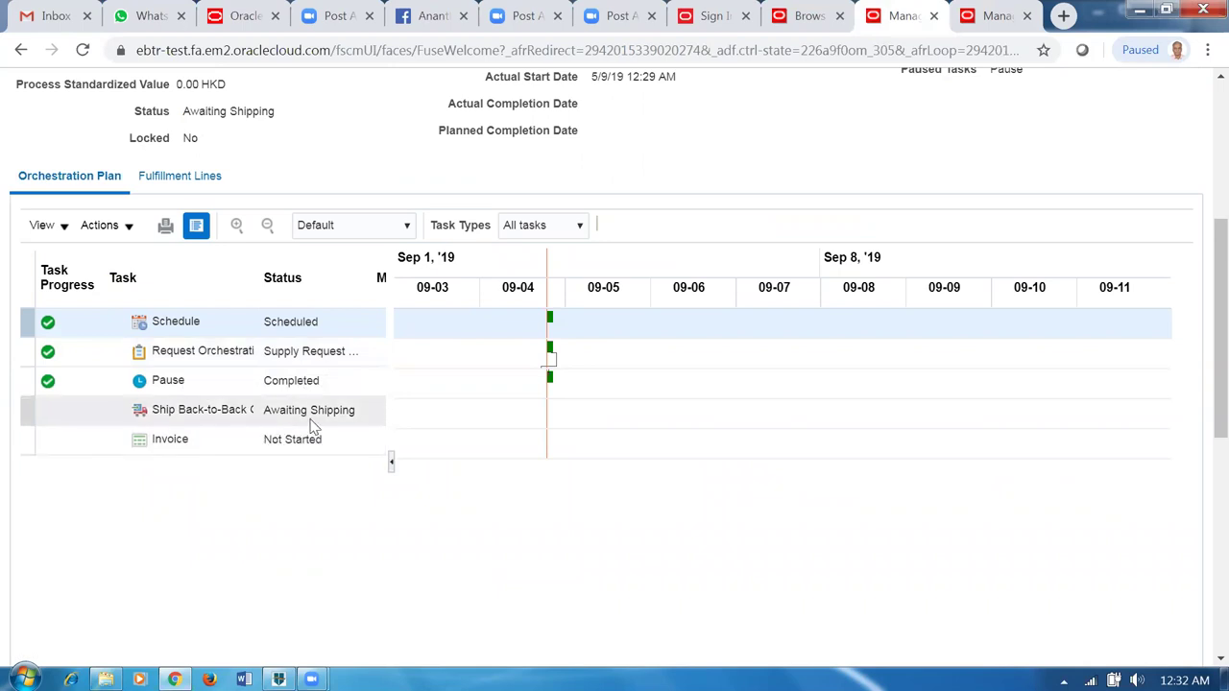
- In a duplicate browser tab, go to Inventory Management under Supply Chain Execution and open Manage Shipment Lines from the Shipments tasks
left_click(1012, 26)
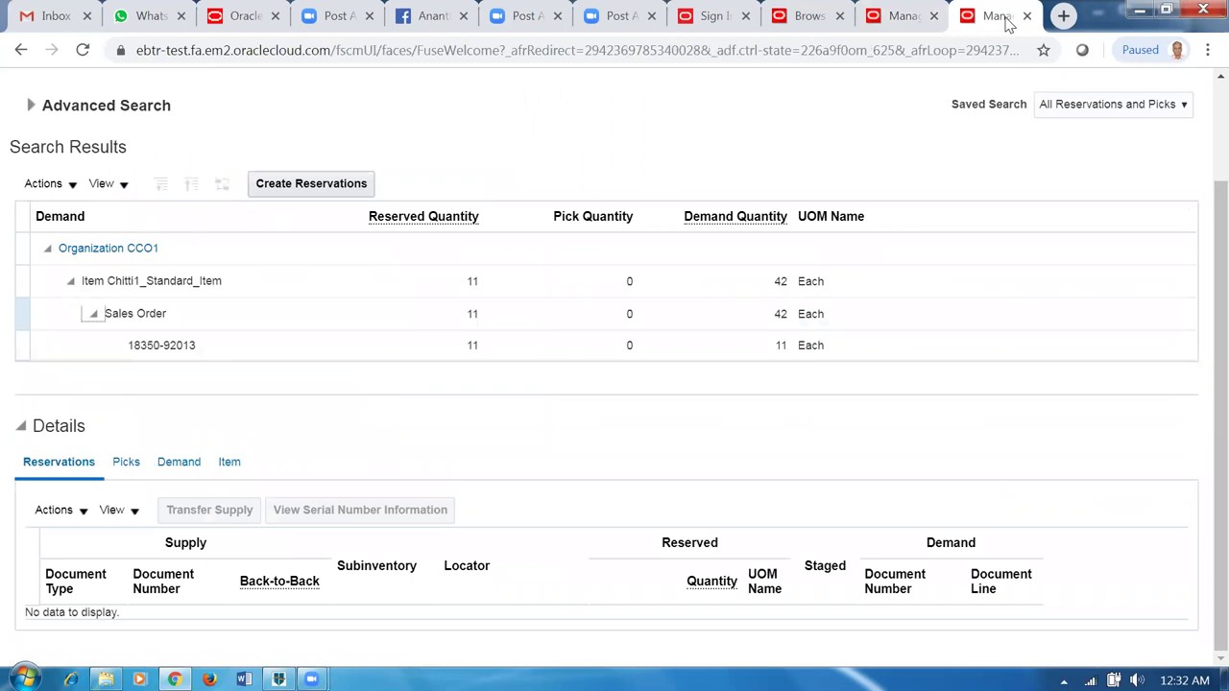
right_click(1008, 24)
left_click(1028, 94)
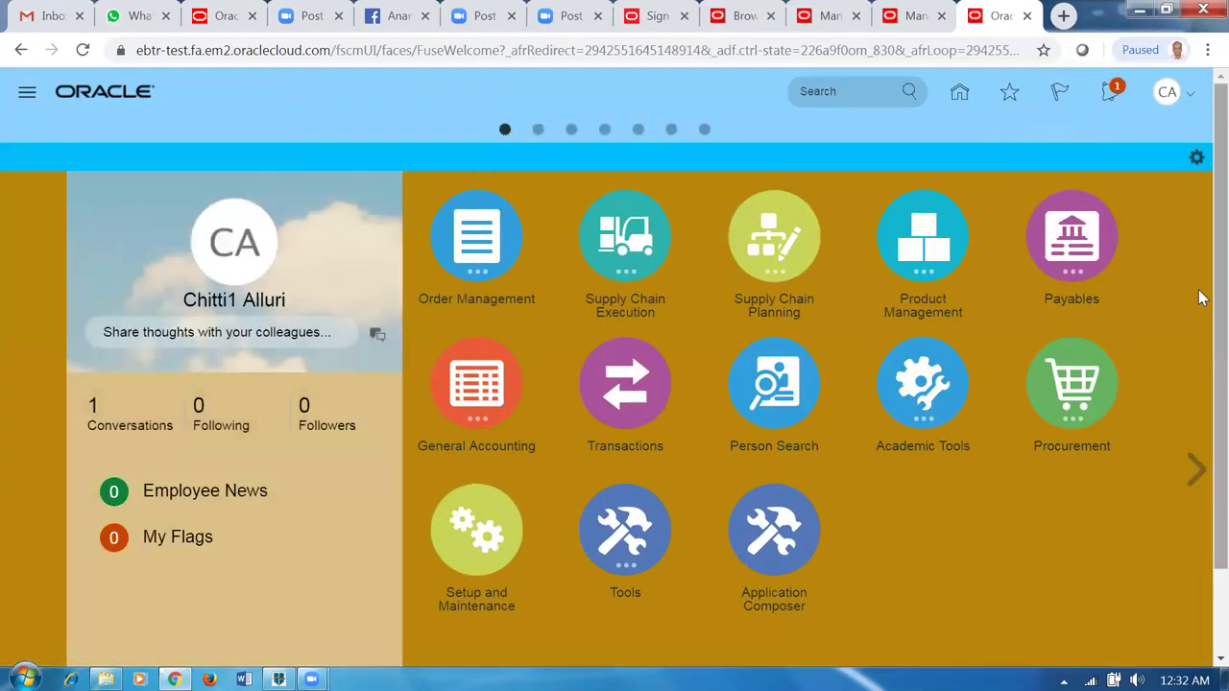
left_click(624, 246)
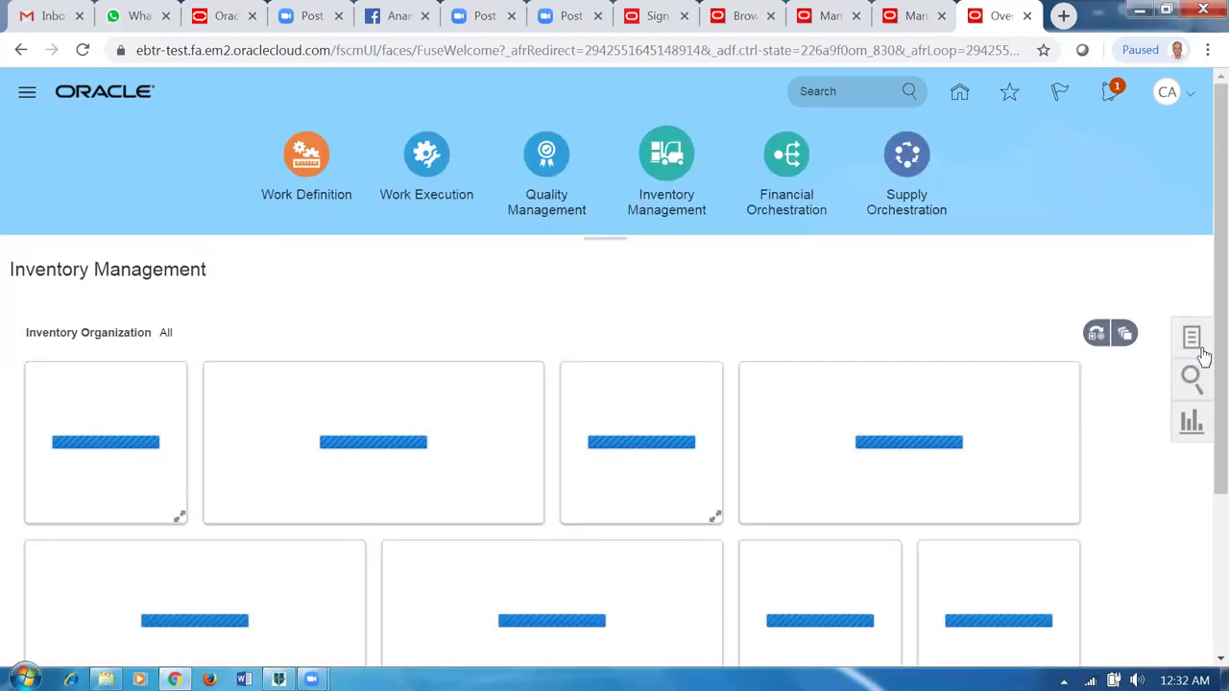
left_click(1193, 340)
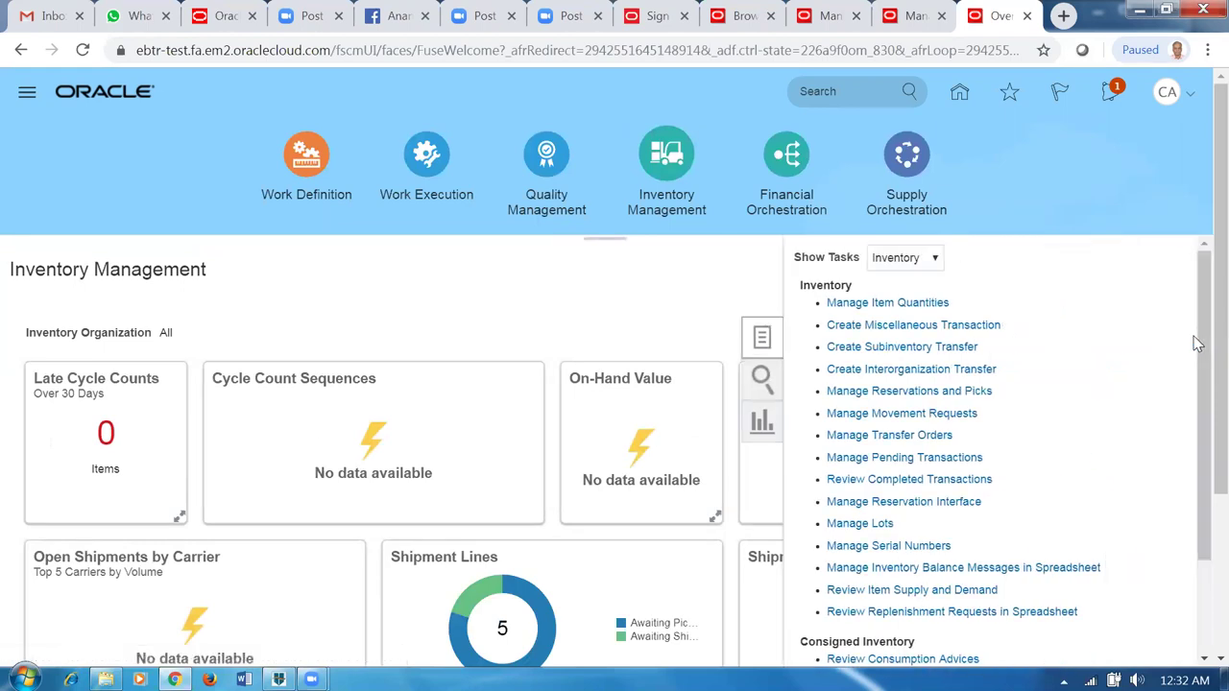
left_click(914, 259)
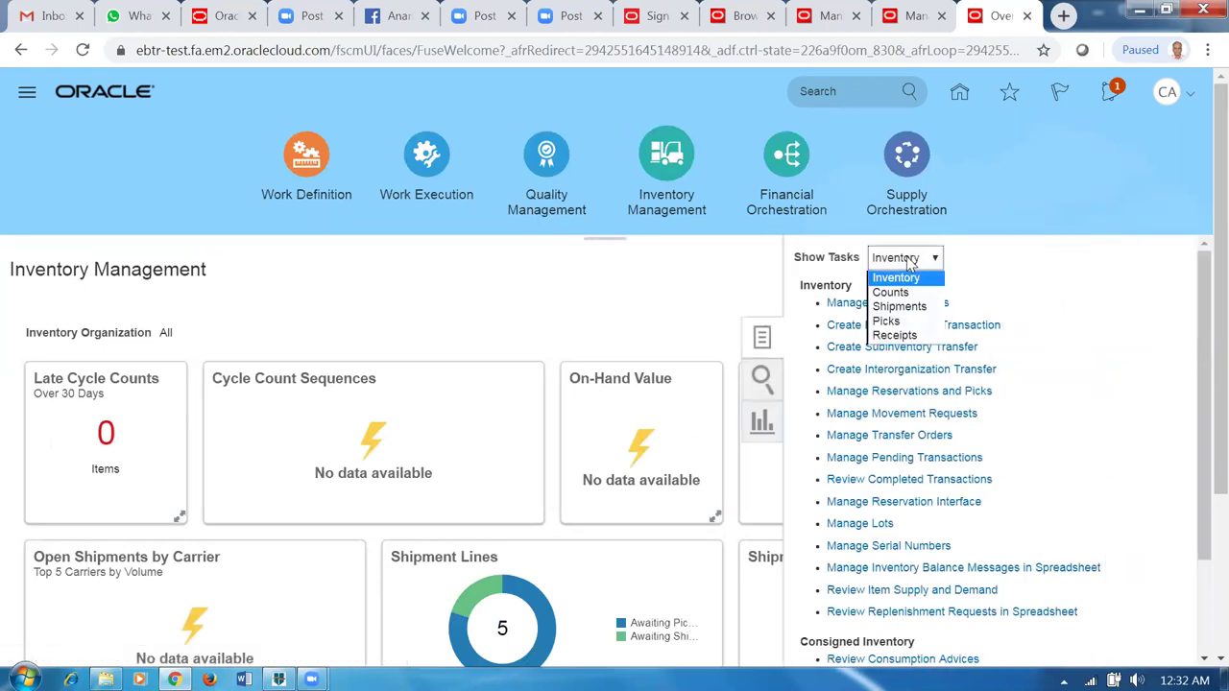
left_click(902, 307)
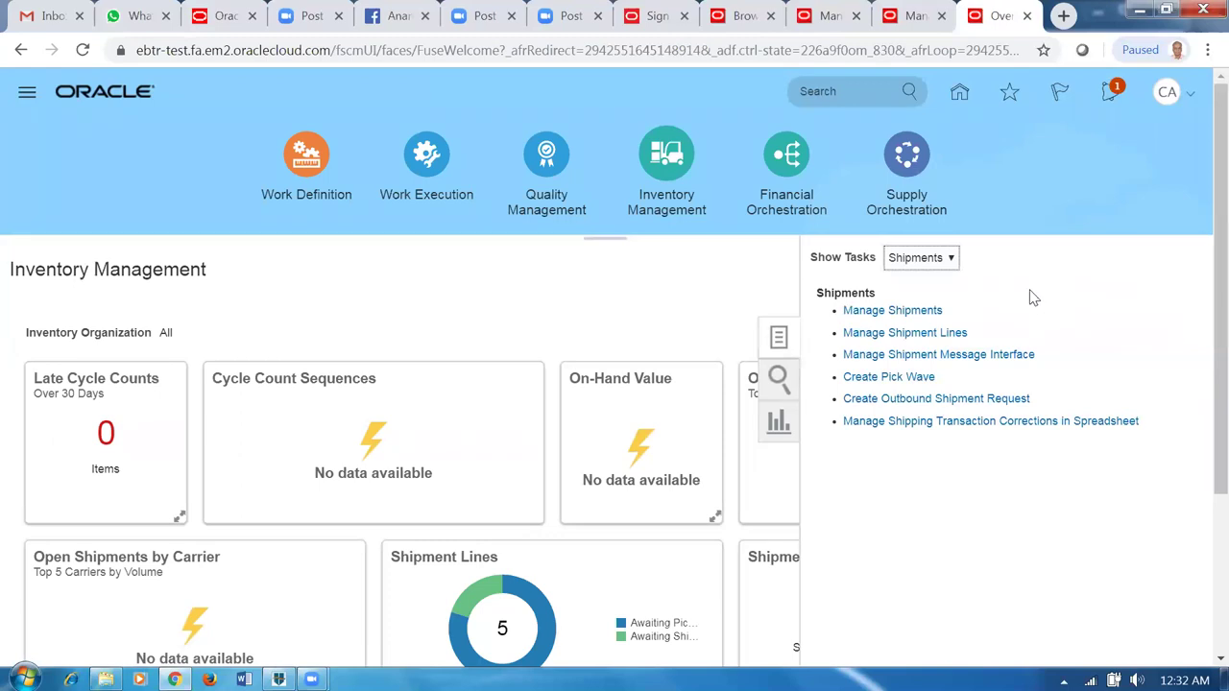
left_click(905, 333)
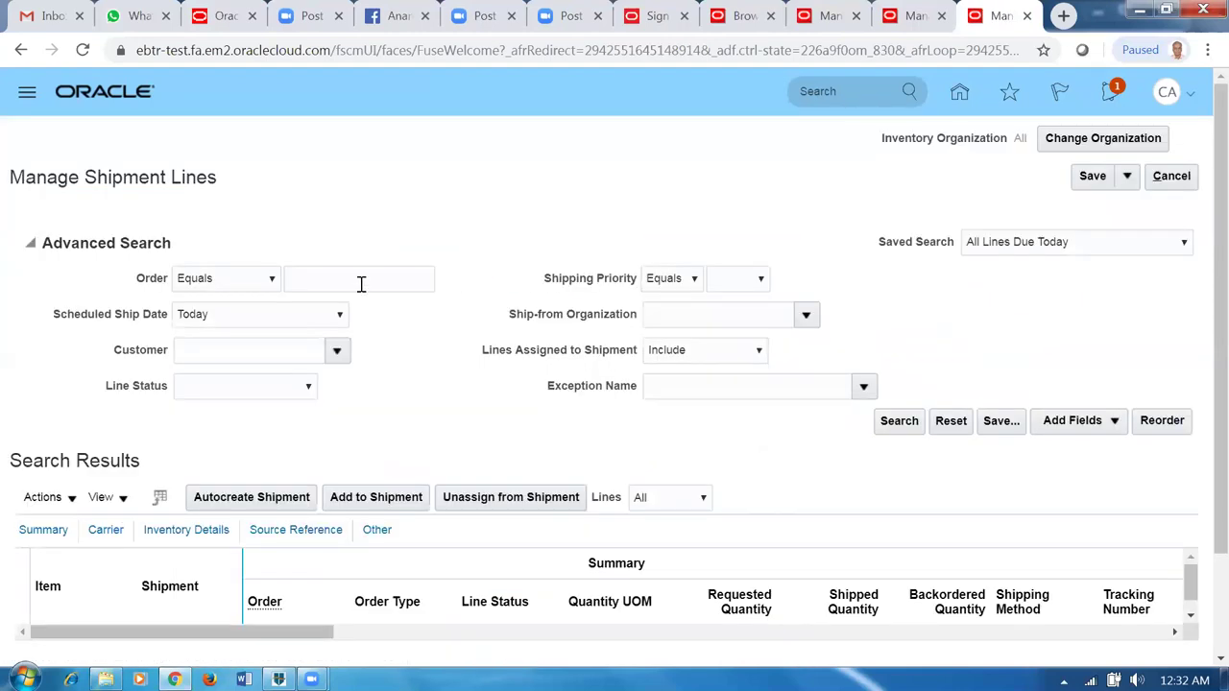
- Search the shipment lines for the submitted sales order's number, with the scheduled ship date condition set to Before and no date
left_click(361, 284)
type("18359")
key("Tab")
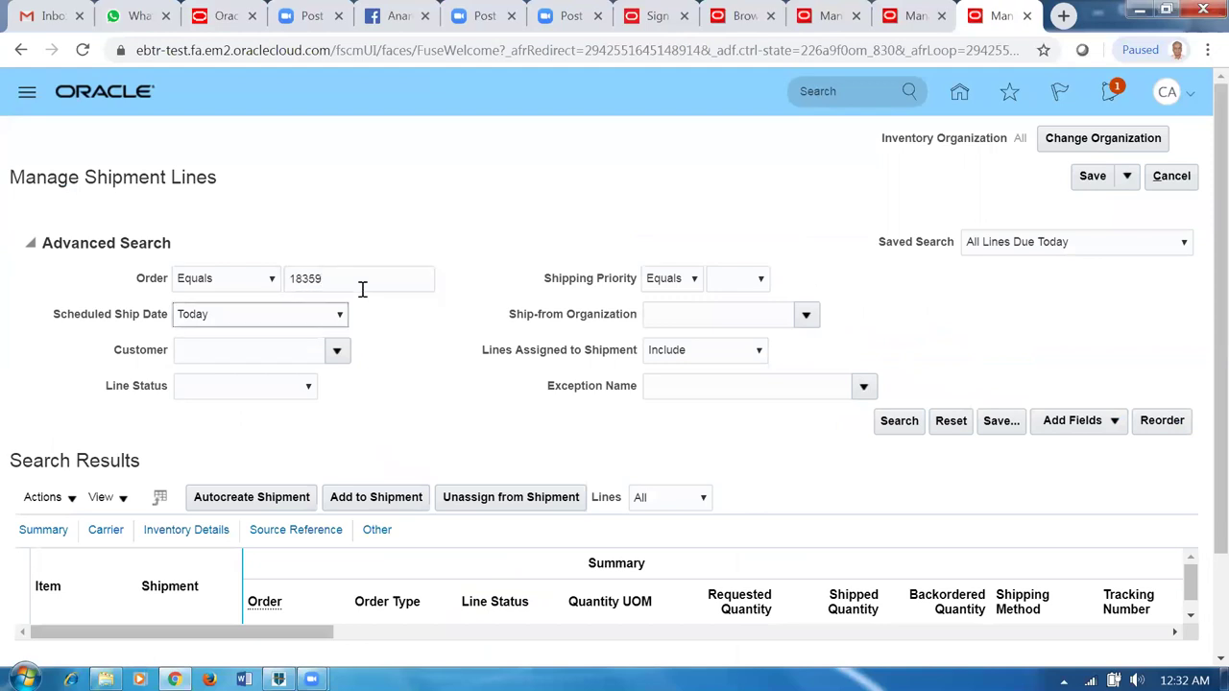
left_click(245, 317)
left_click(246, 333)
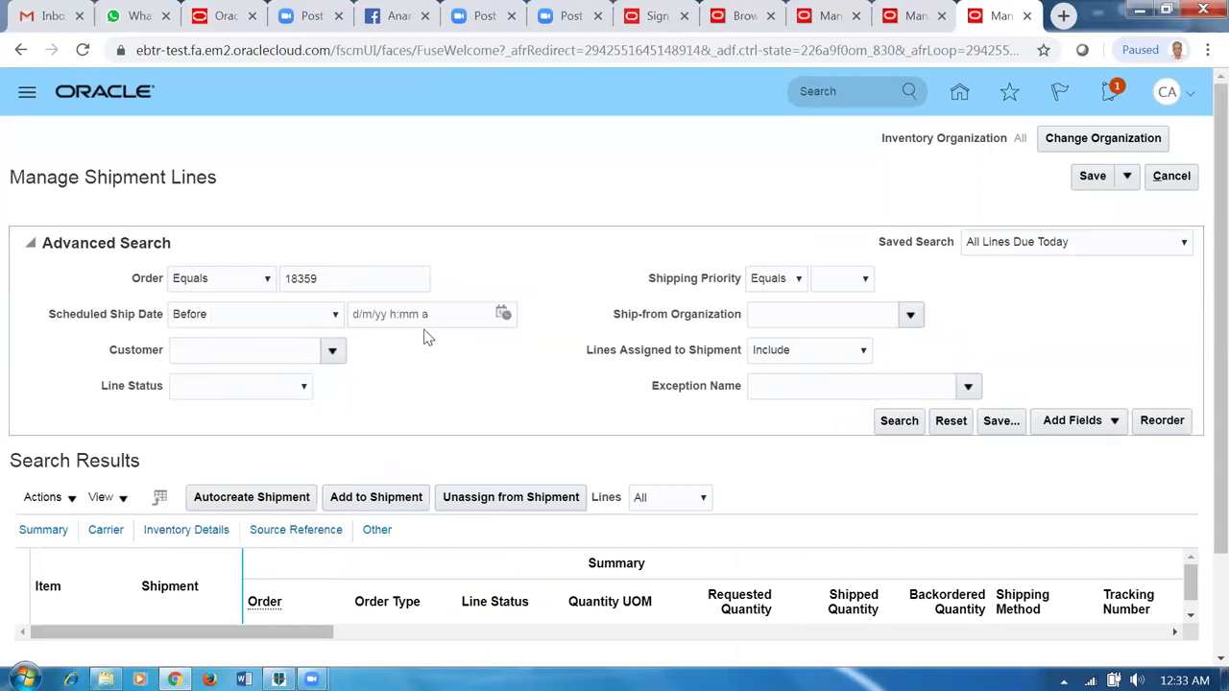
left_click(900, 422)
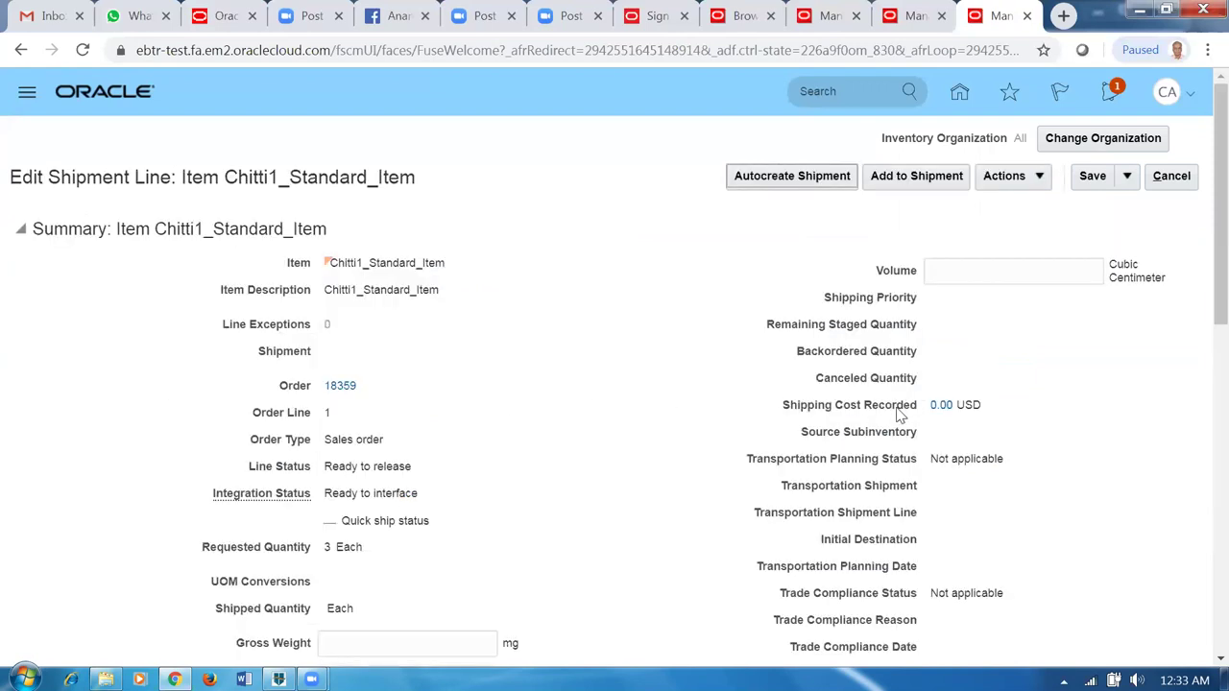
- Pick release the Chitti1_Standard_Item shipment line and acknowledge the confirmation
left_click(1010, 179)
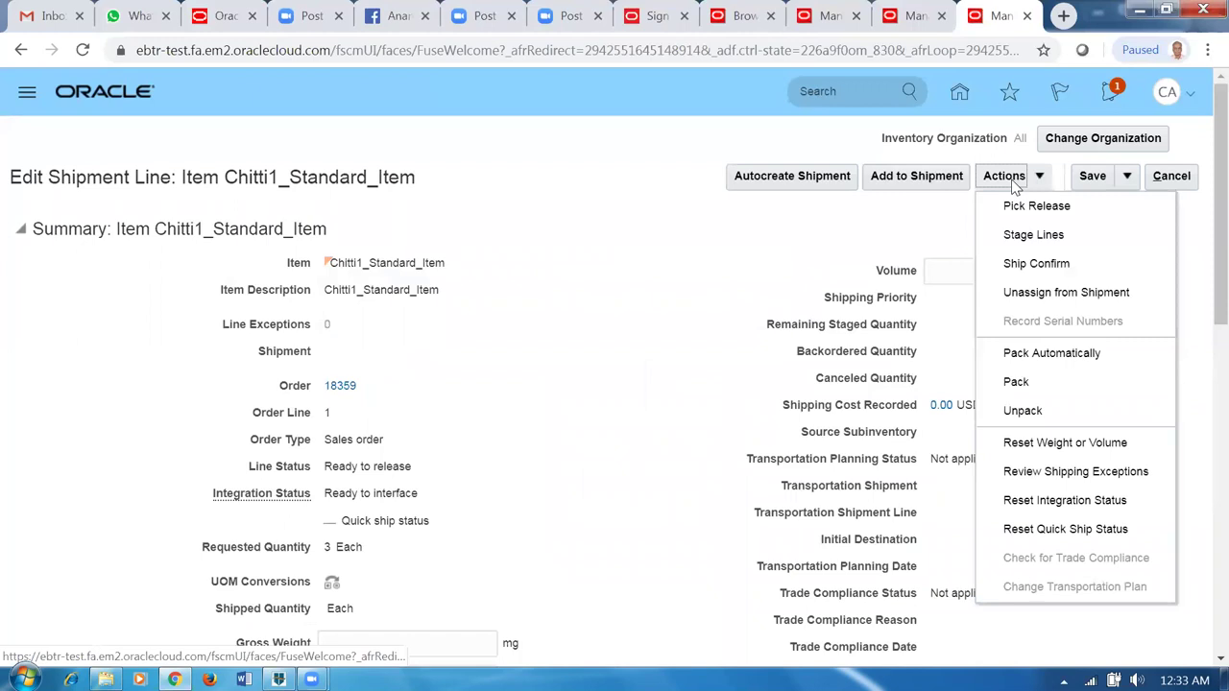
left_click(1033, 205)
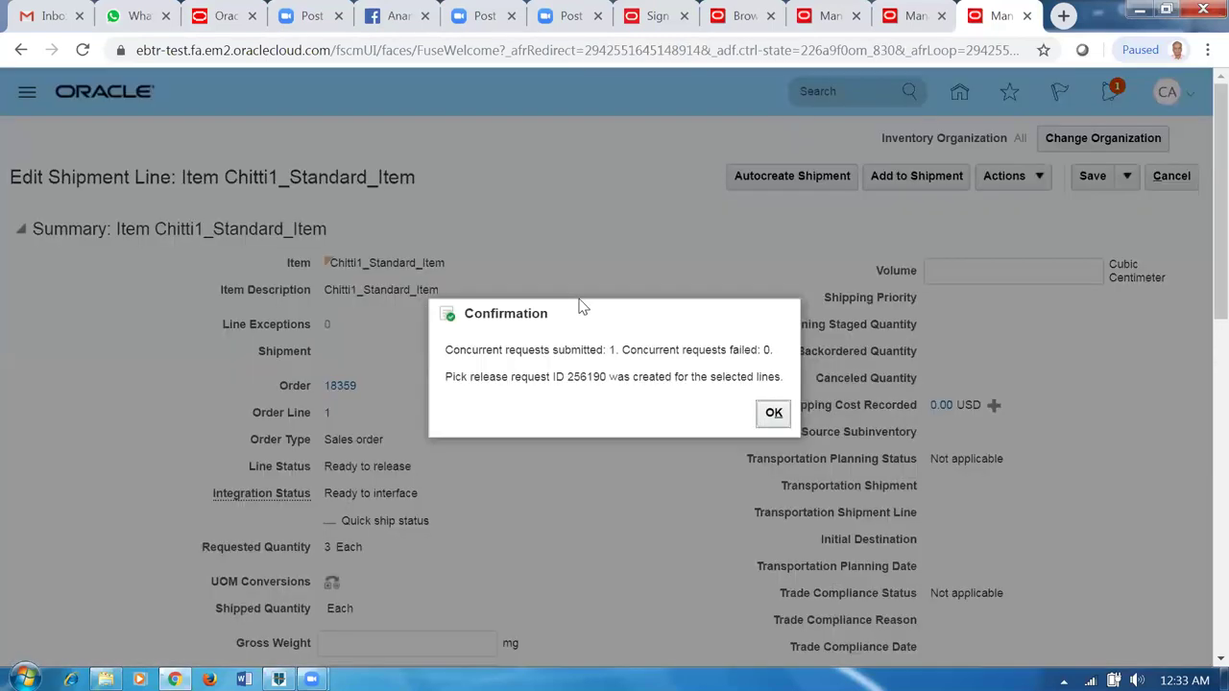
left_click(773, 413)
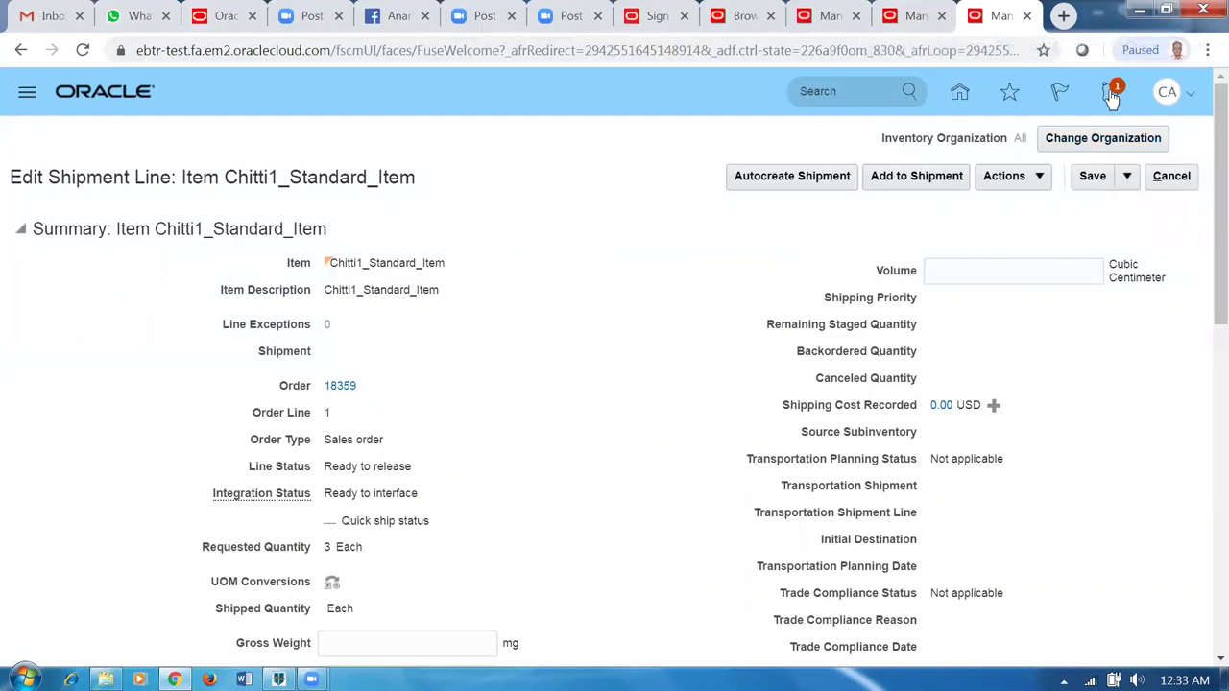
- Open Scheduled Processes in another duplicate browser tab and refresh the list to check the Release Pick Wave status
right_click(994, 16)
left_click(1037, 82)
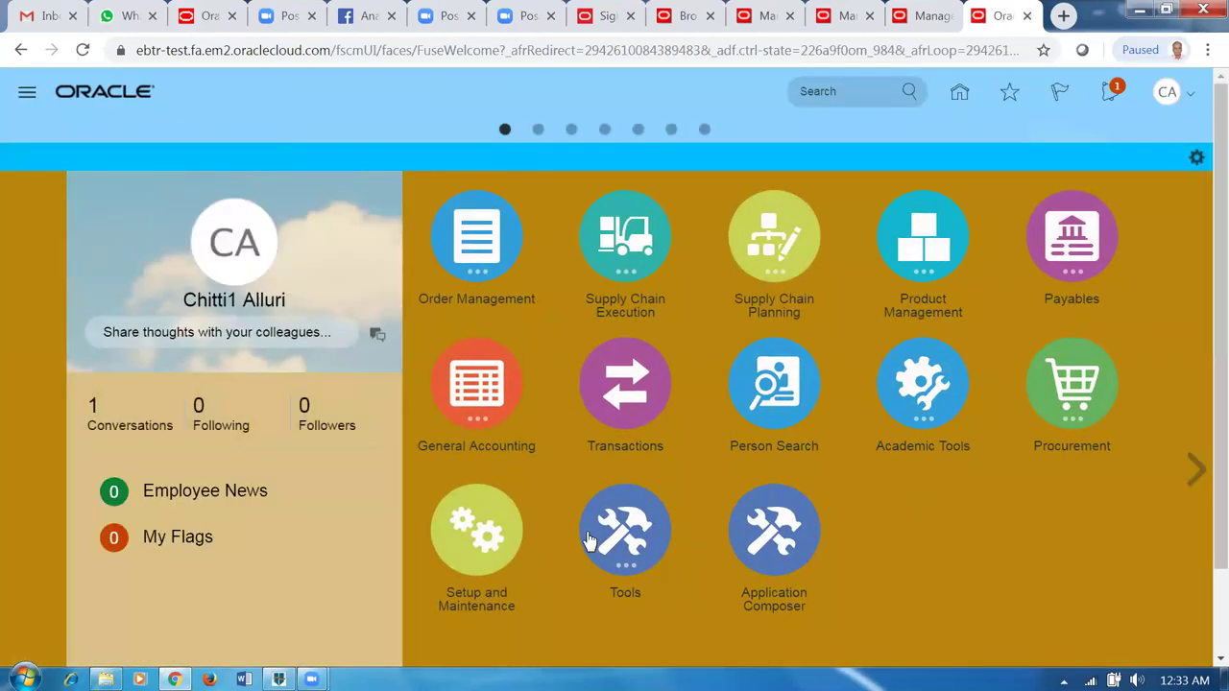
left_click(619, 536)
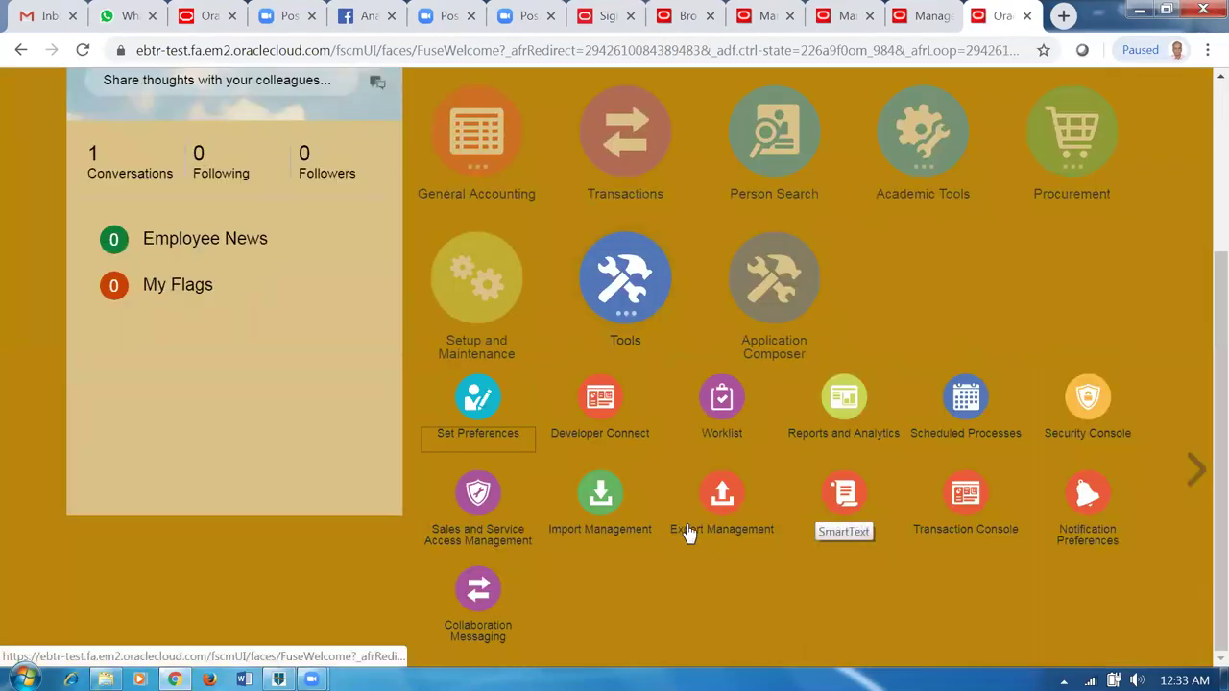
left_click(979, 413)
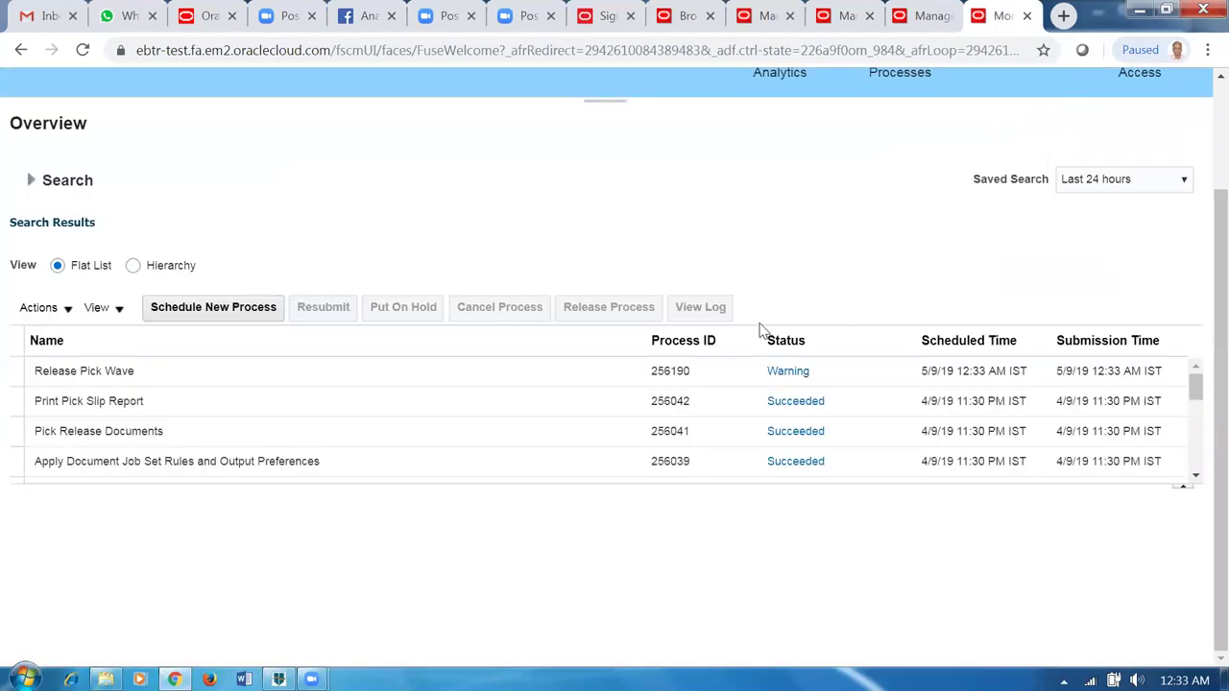
left_click(753, 309)
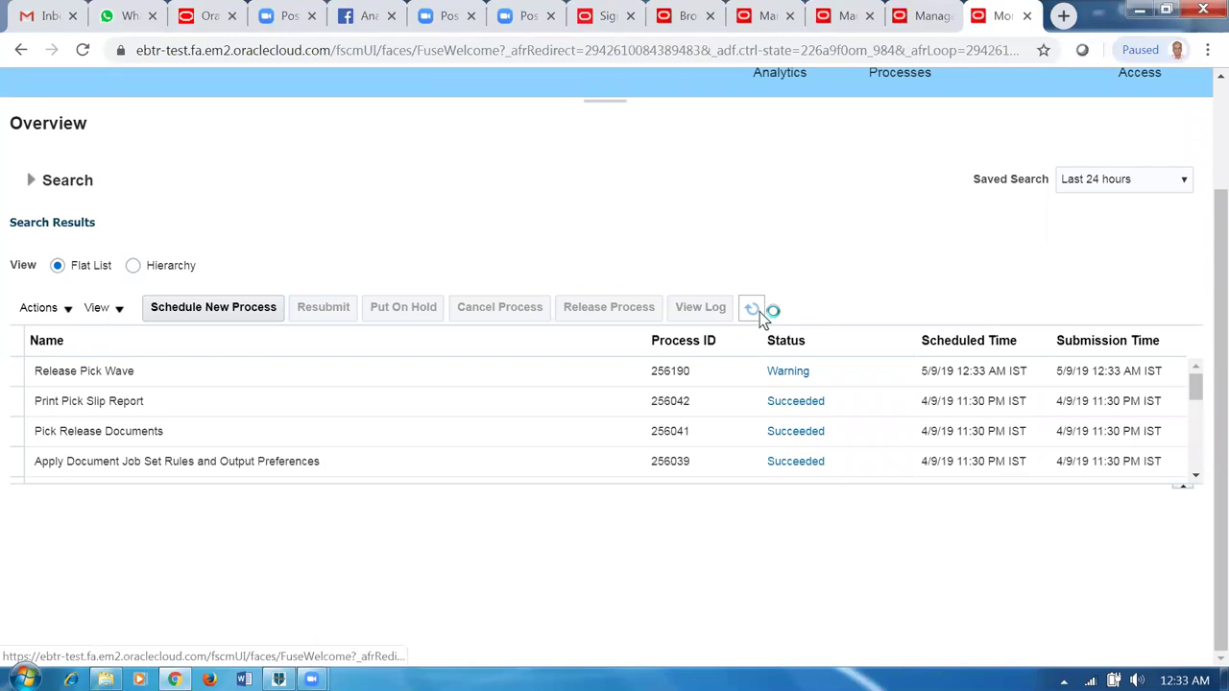
left_click(753, 309)
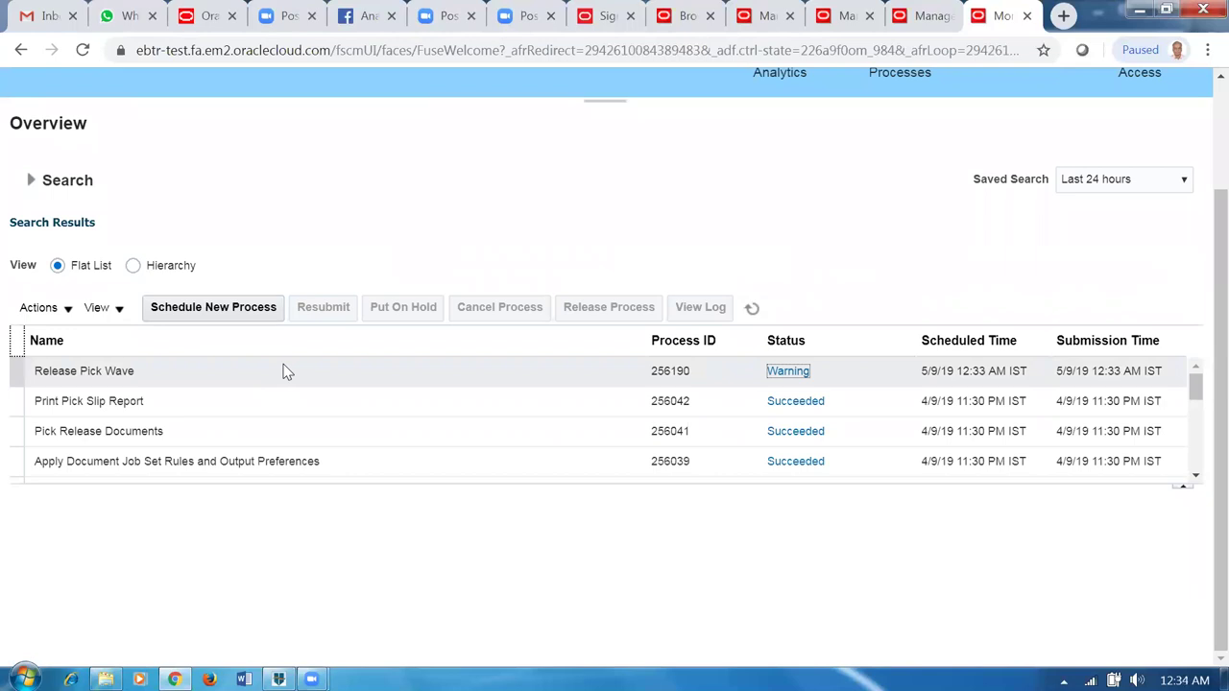
- Return to the reservations browser tab, start creating reservations and search the demand for item Chitti1_Standard_Item
left_click(931, 17)
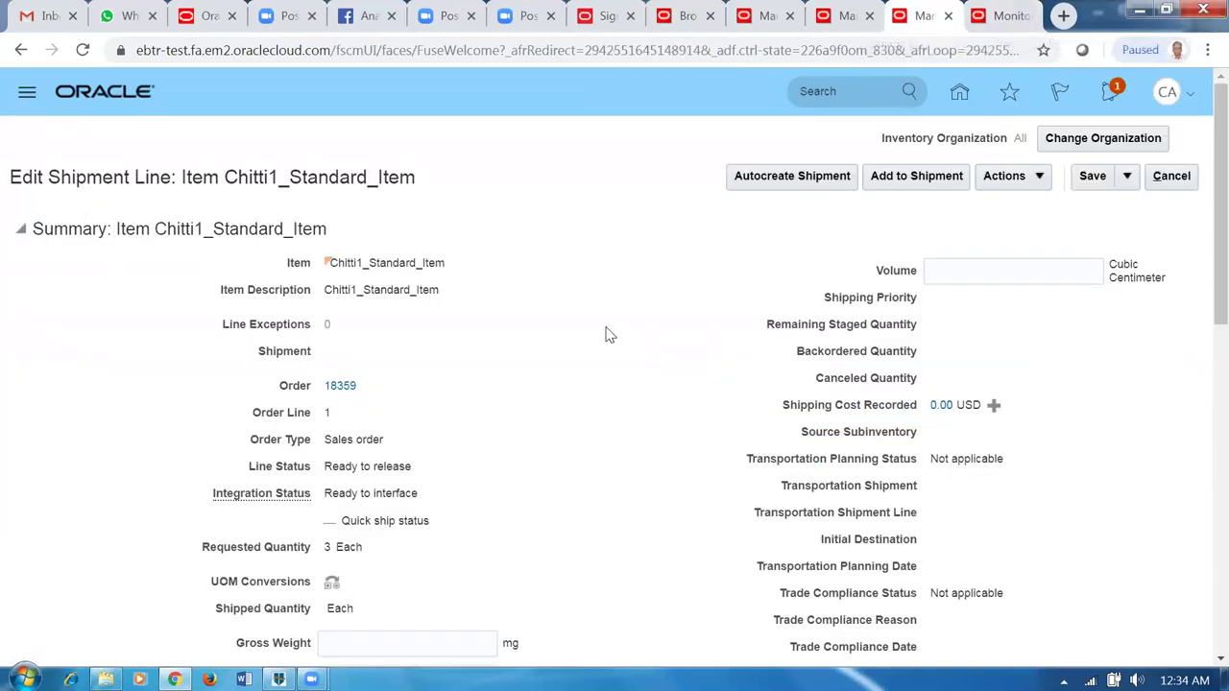
left_click(841, 16)
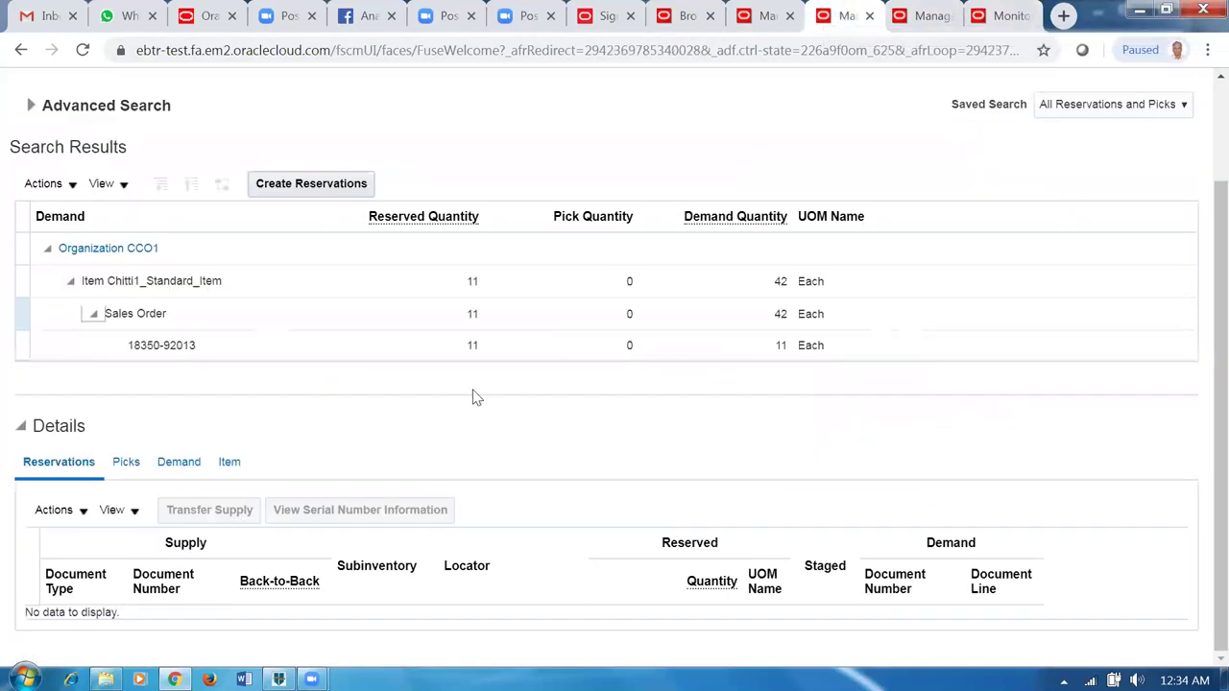
left_click(329, 183)
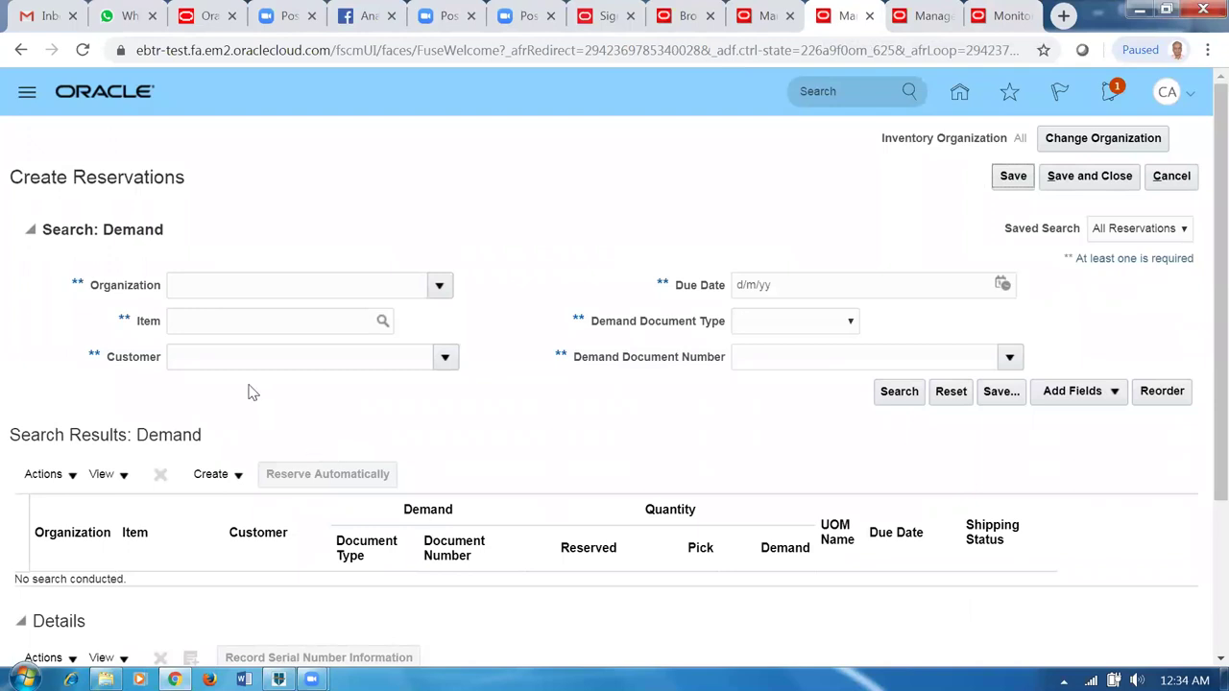
left_click(222, 322)
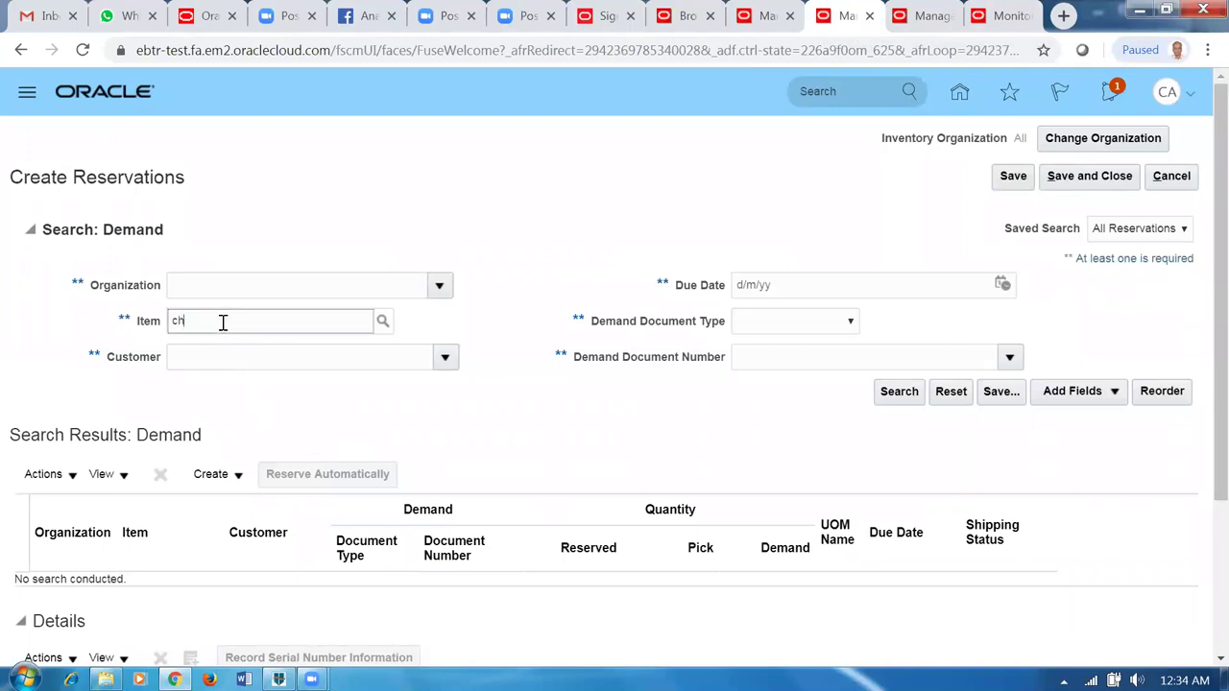
type("chitti")
left_click(896, 392)
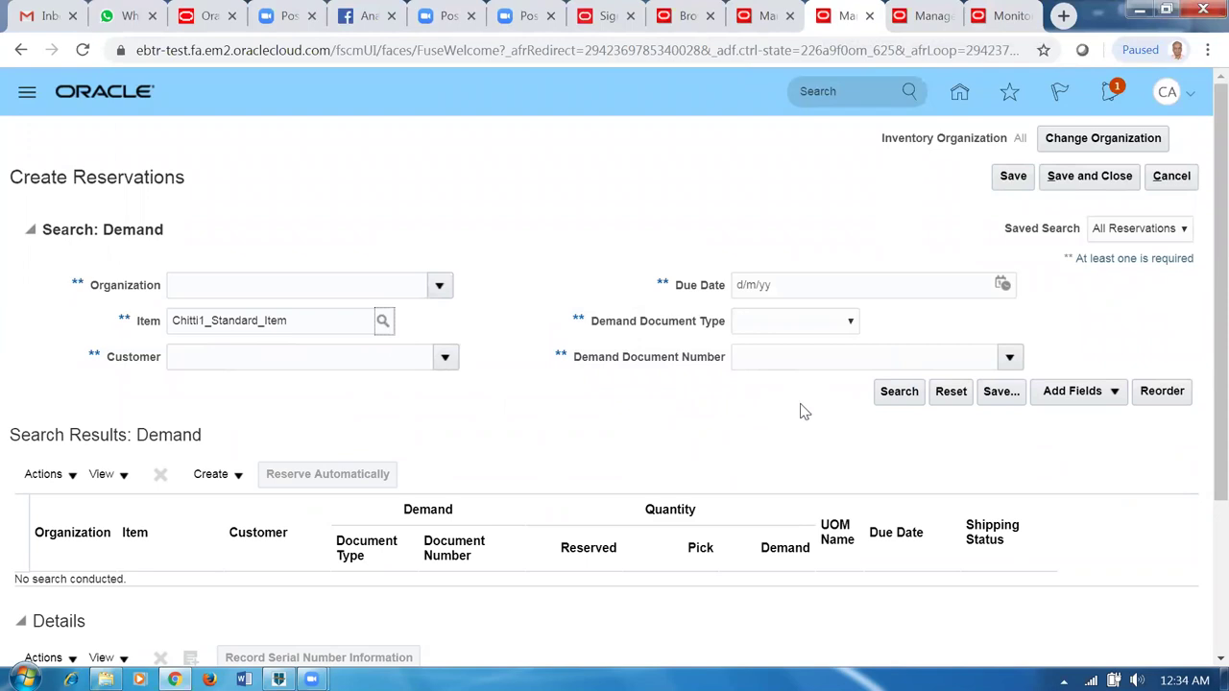
left_click(894, 392)
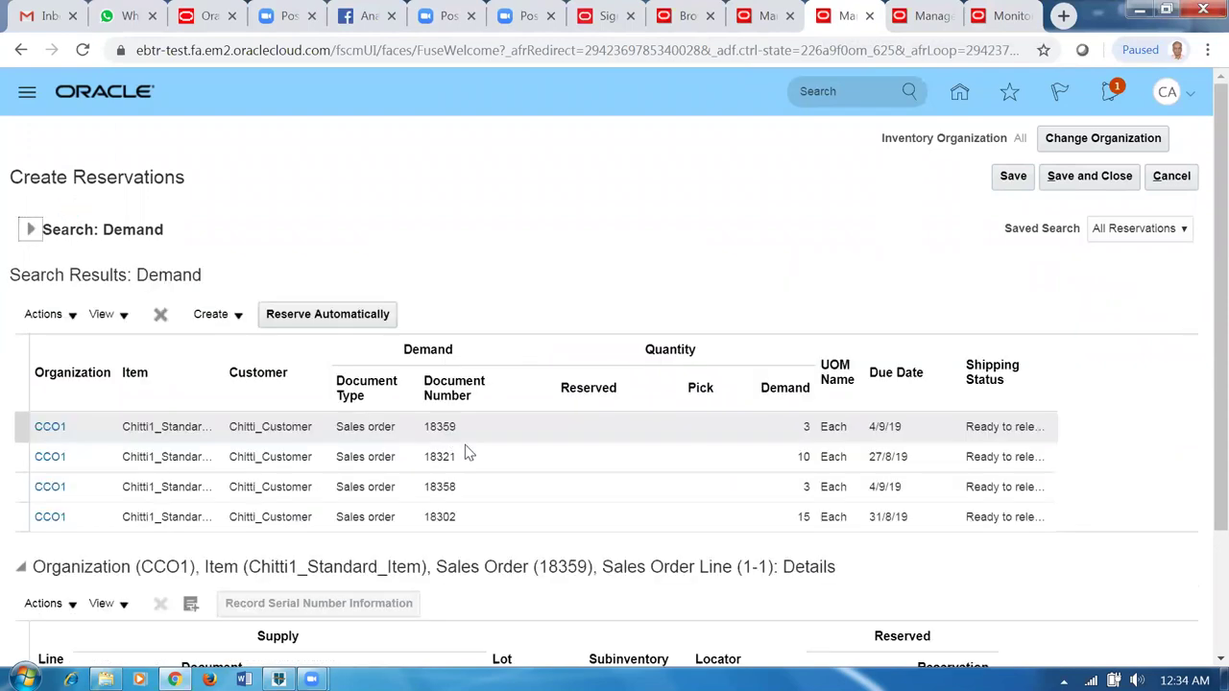
- Select the submitted sales order's demand line and search the on-hand supply that can be added to it
left_click(497, 426)
left_click_drag(1203, 348, 1202, 420)
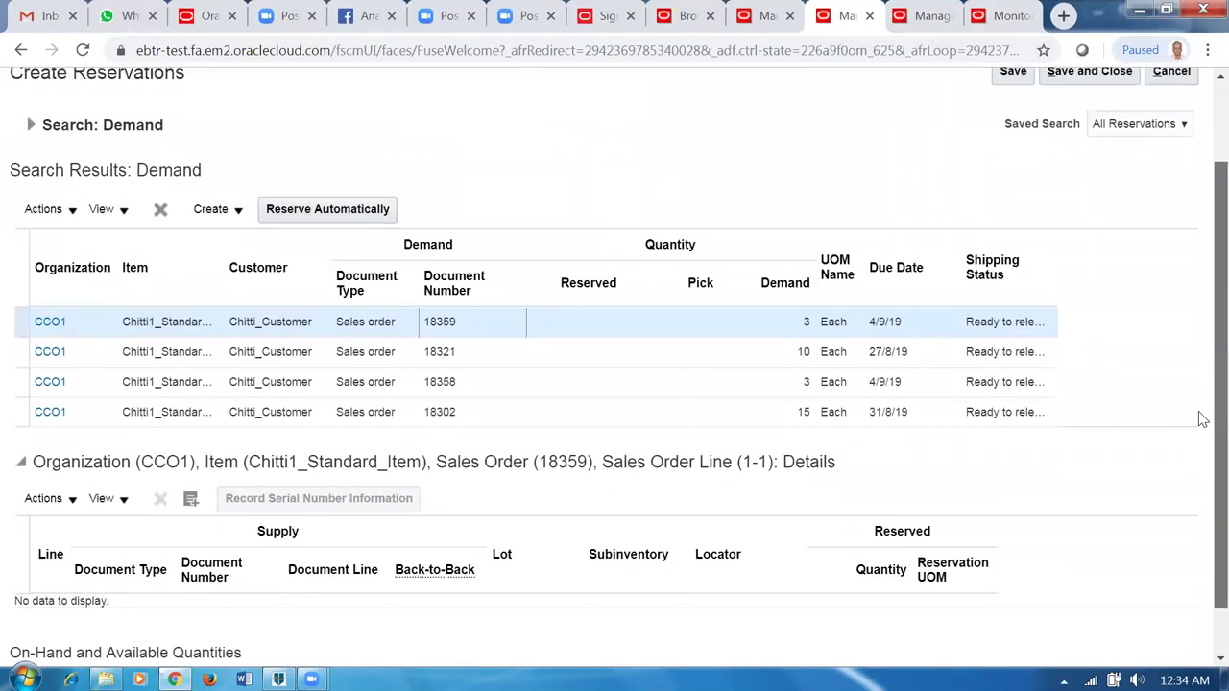
left_click(618, 322)
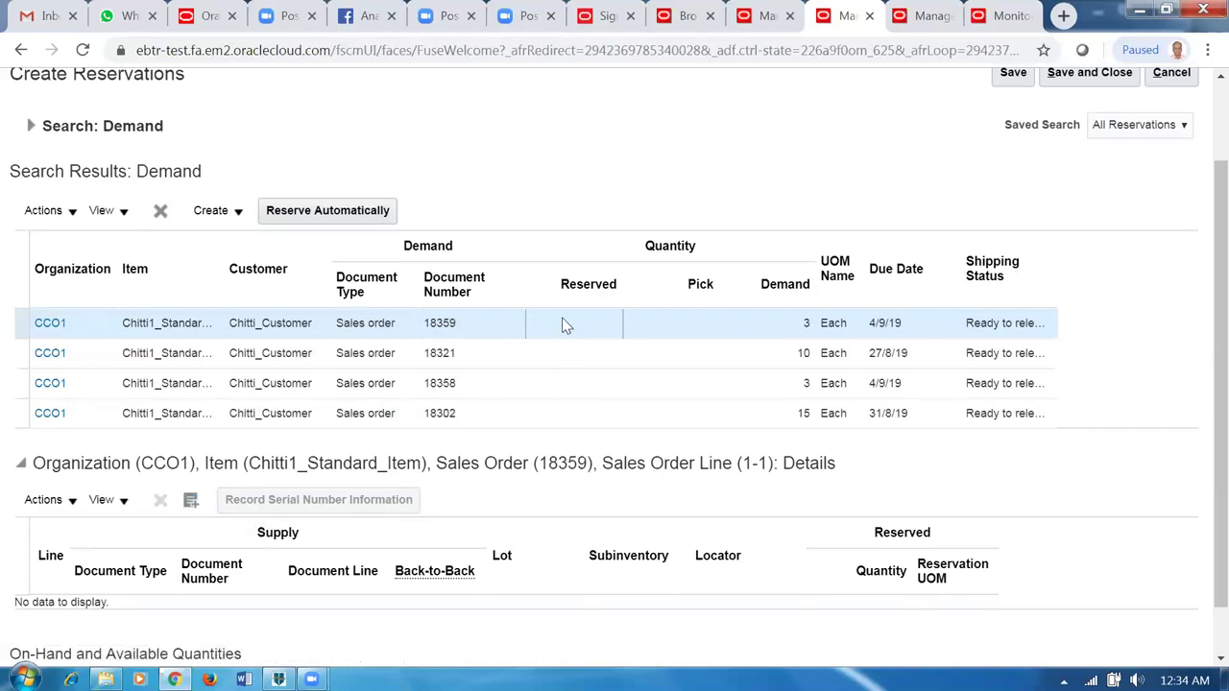
left_click(192, 503)
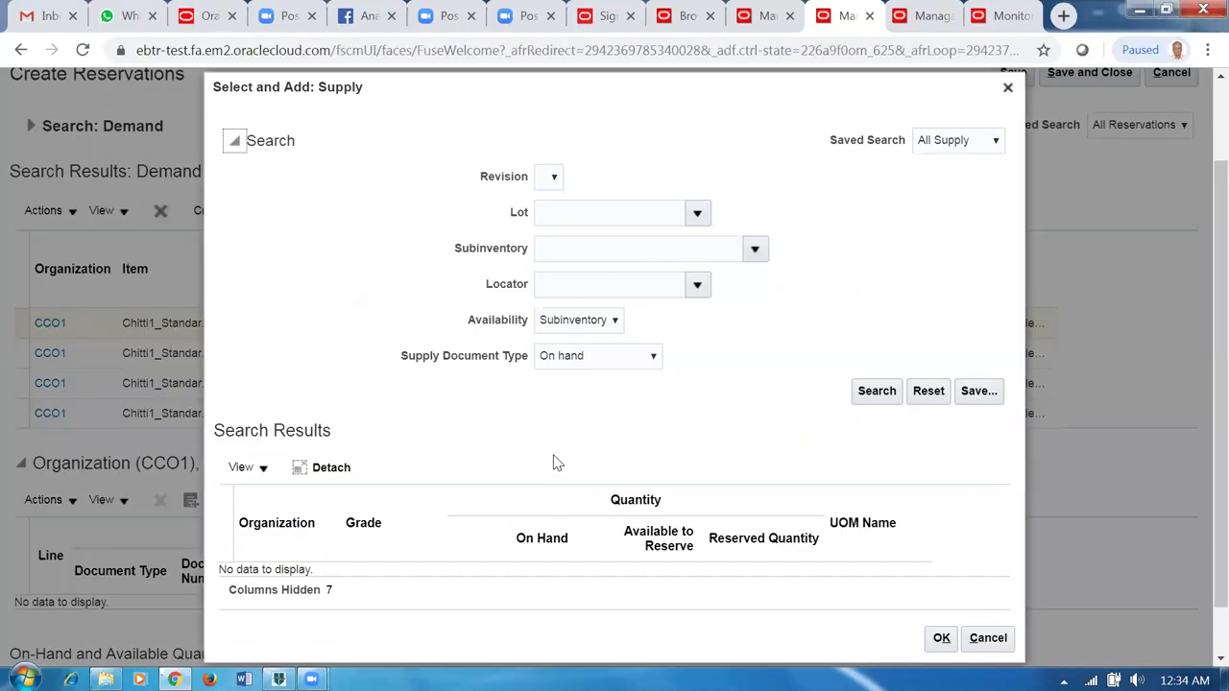
left_click(873, 394)
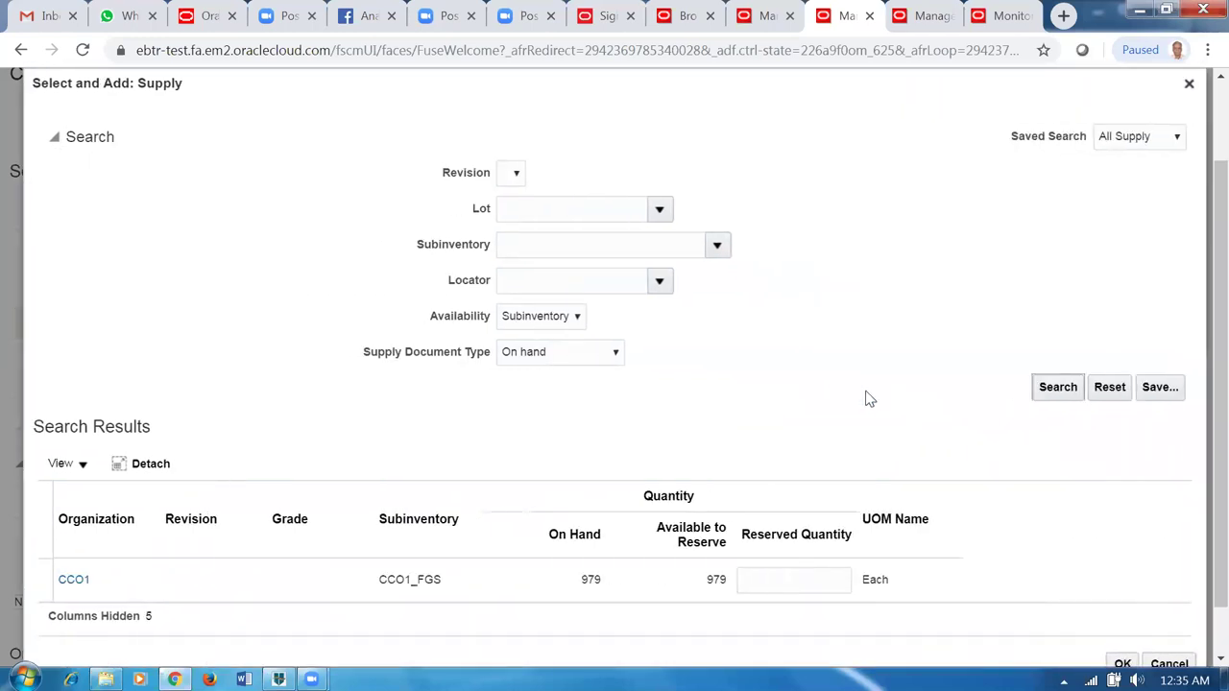
- Reserve a quantity of 1 from subinventory CCO1_FGS in organization CCO1 and add that supply to the demand line
left_click(786, 575)
type("1")
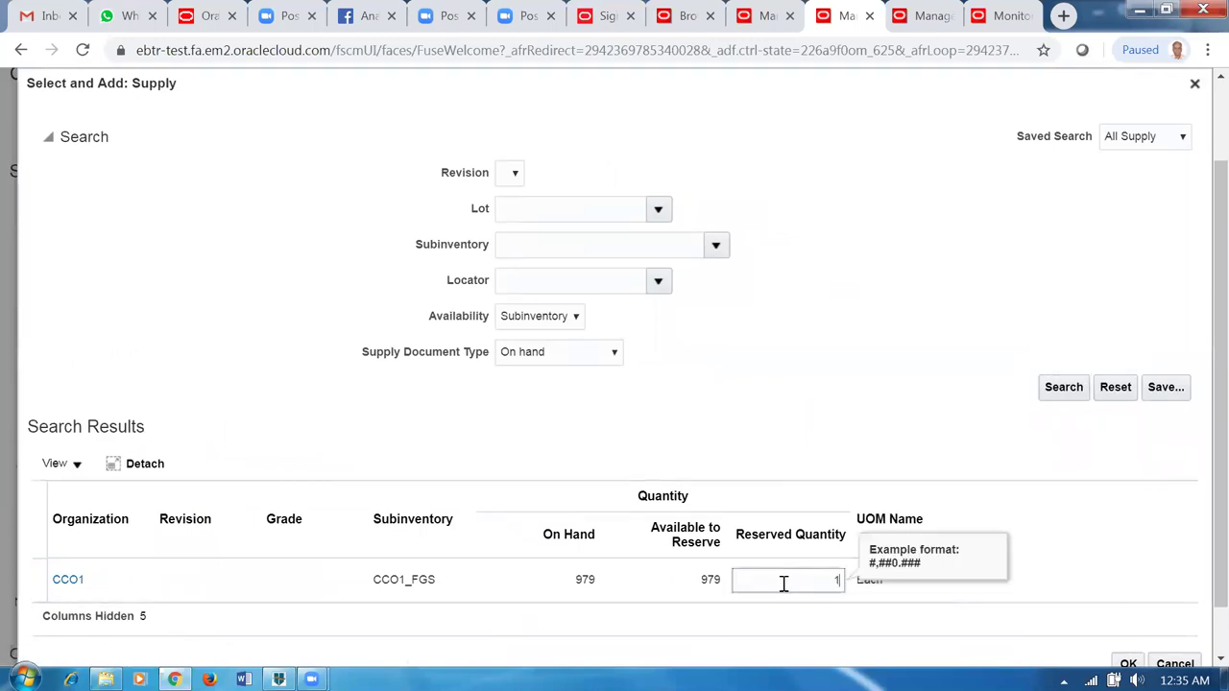
left_click(784, 438)
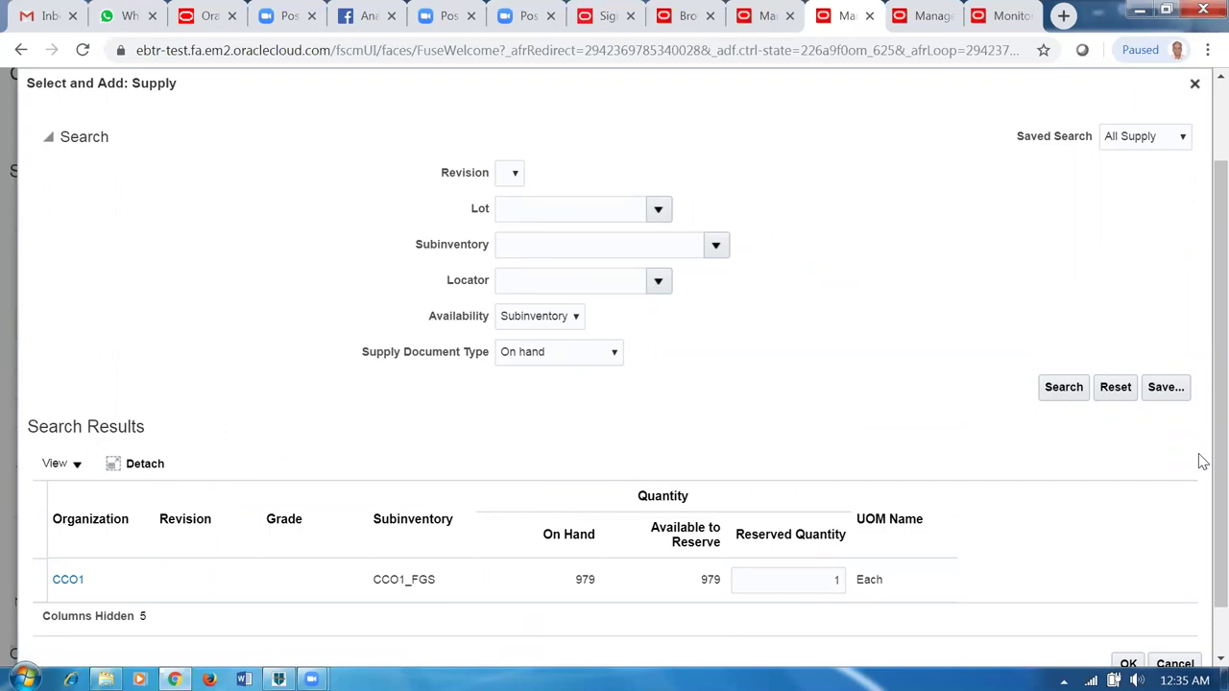
scroll(1198, 432, "up", 1)
scroll(1201, 537, "down", 2)
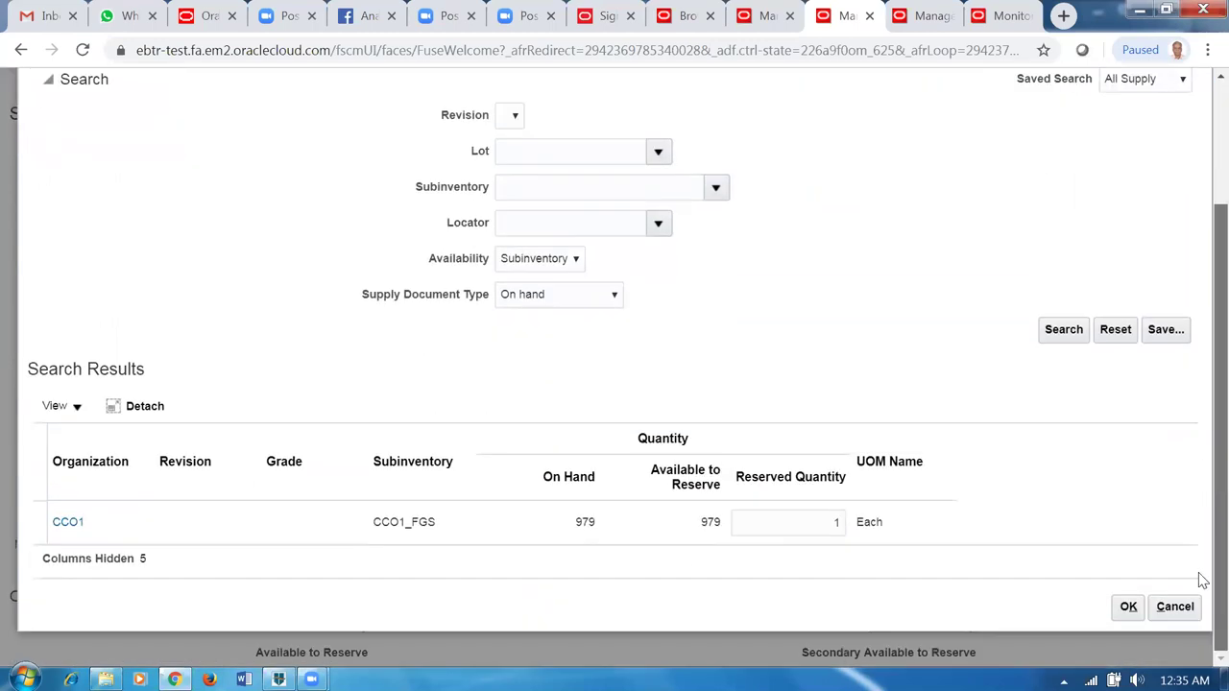
left_click(1128, 609)
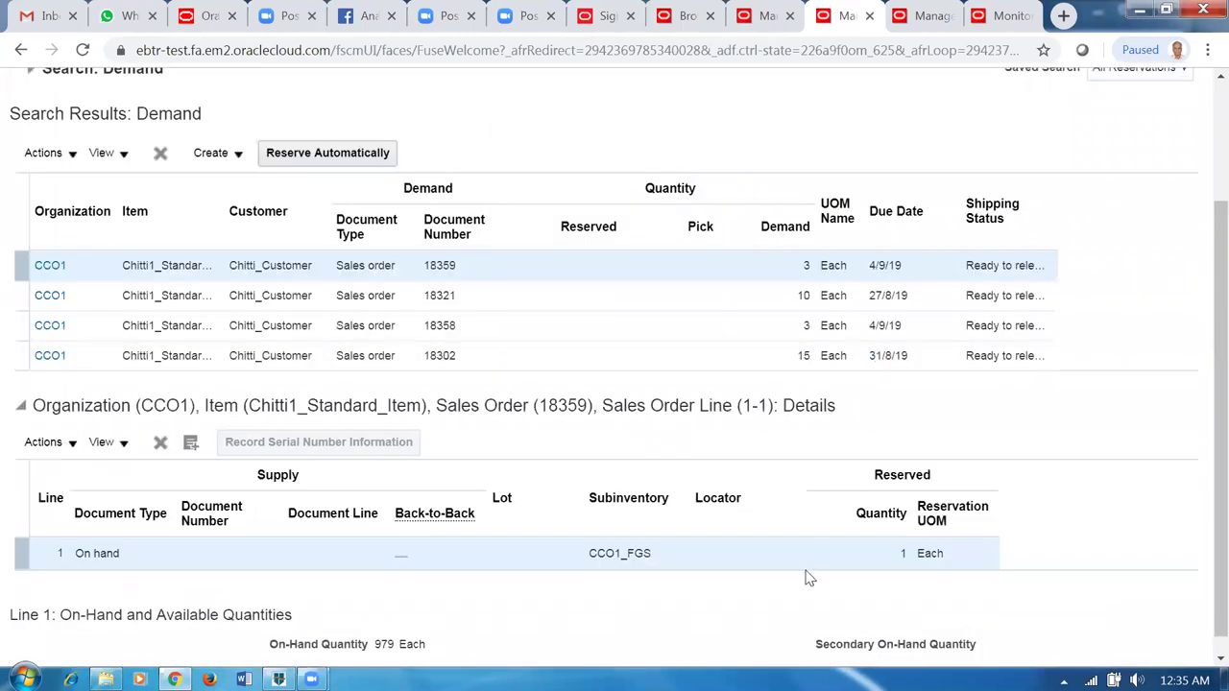
- Save and close the reservation, then select the submitted order's row under the item's sales order demand
scroll(1199, 346, "up", 1)
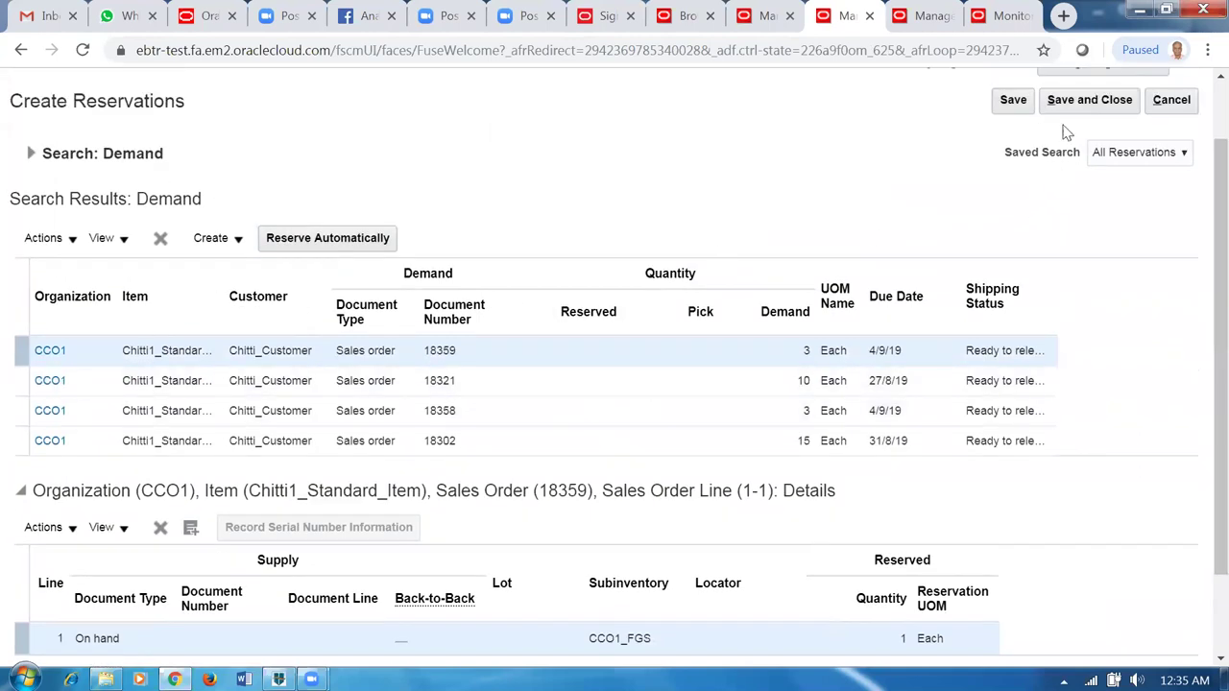
left_click(1082, 101)
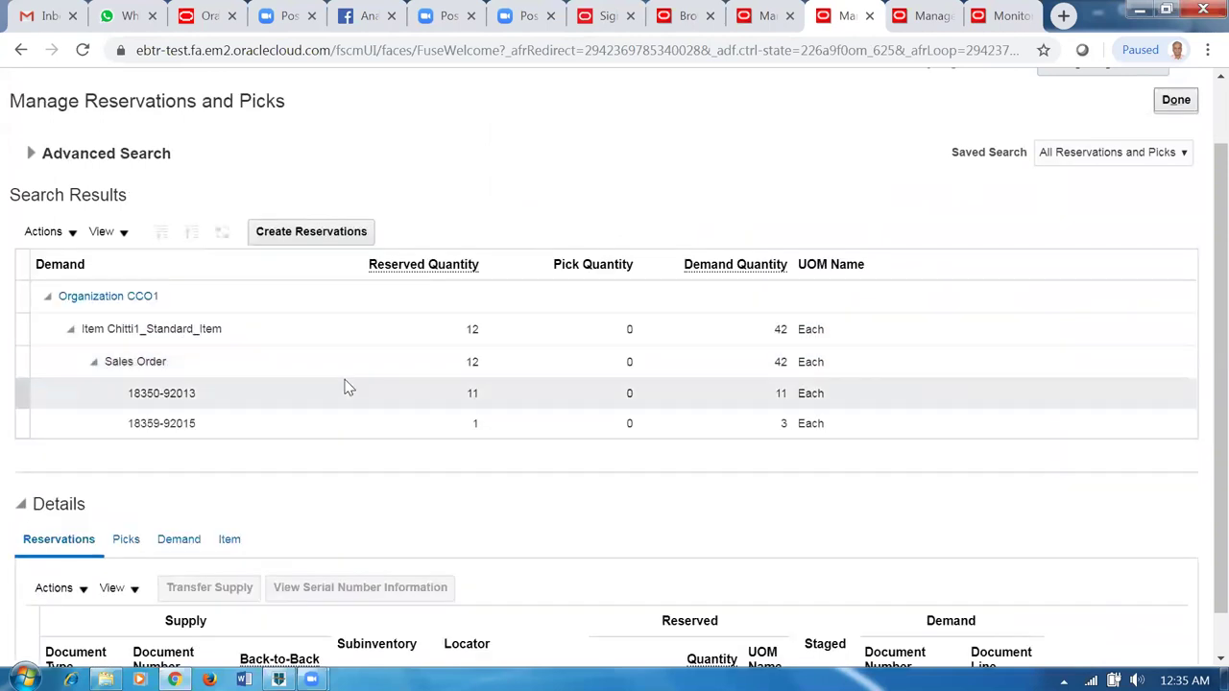
left_click(285, 427)
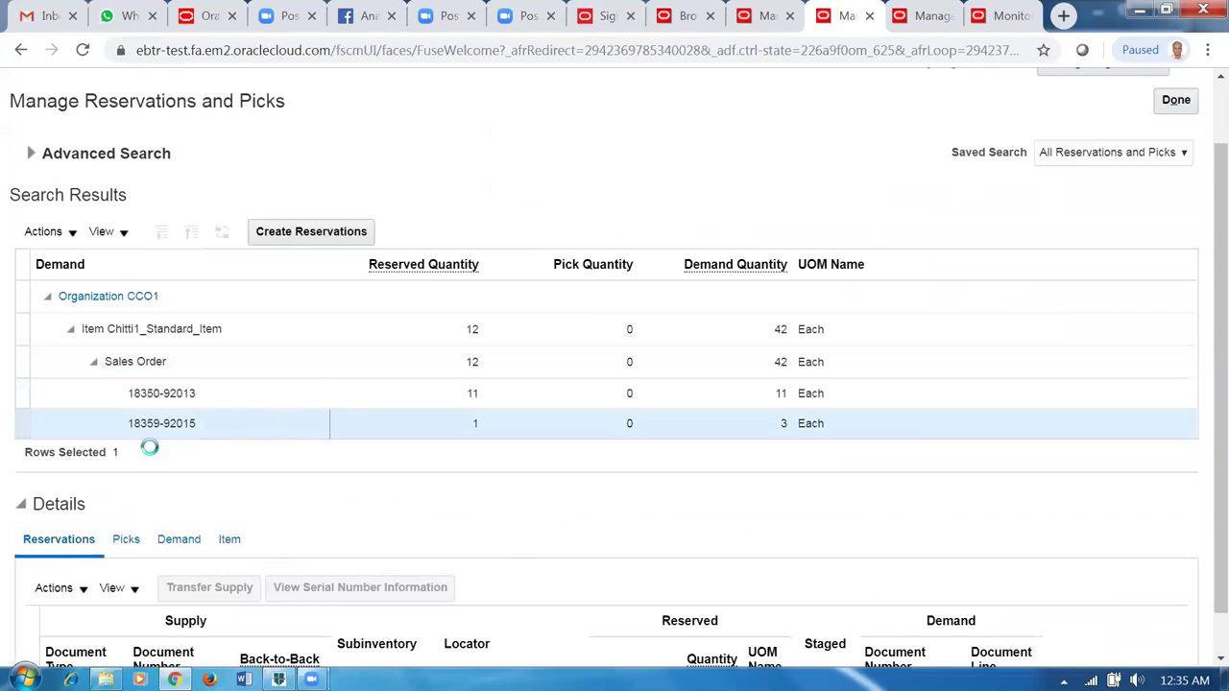
- Return to the shipment line's browser tab, pick release the Chitti1_Standard_Item line again and acknowledge the confirmation
left_click(933, 21)
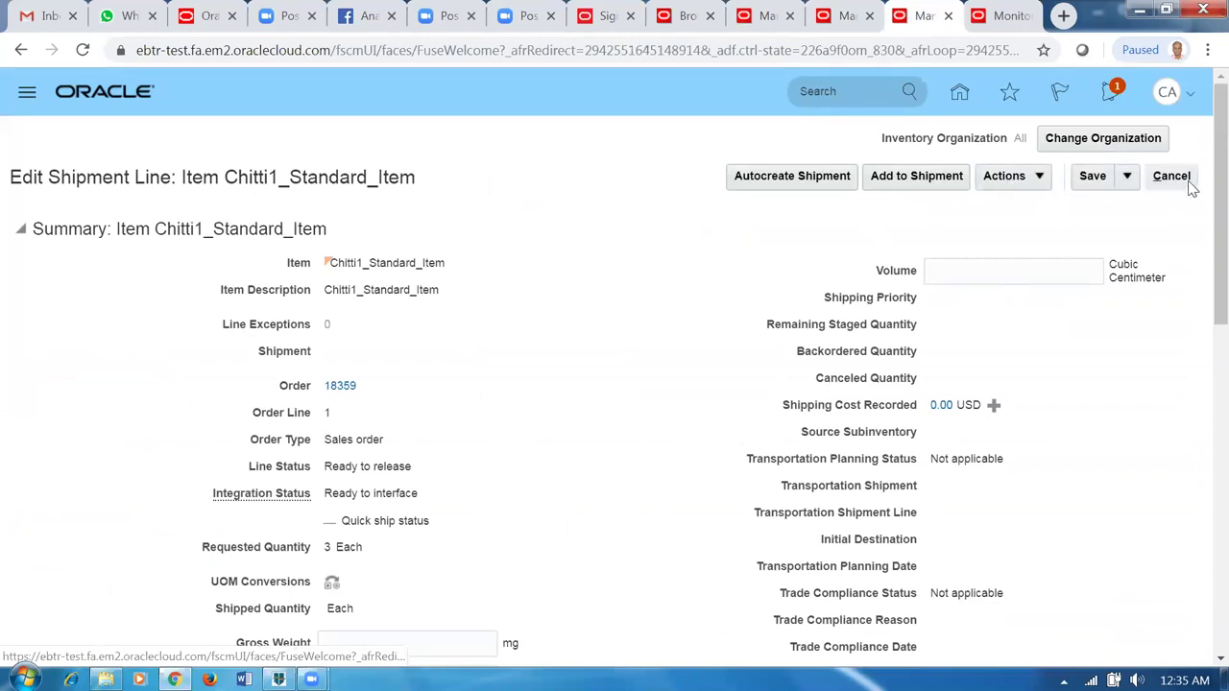
left_click(1020, 186)
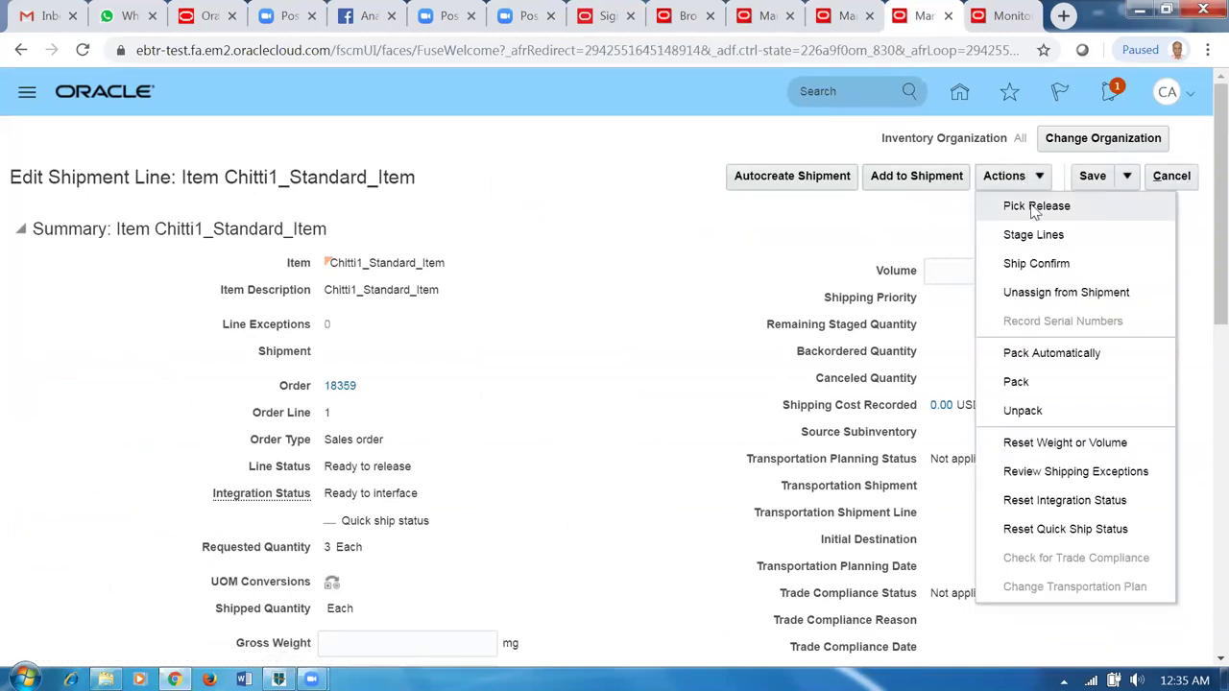
left_click(1035, 204)
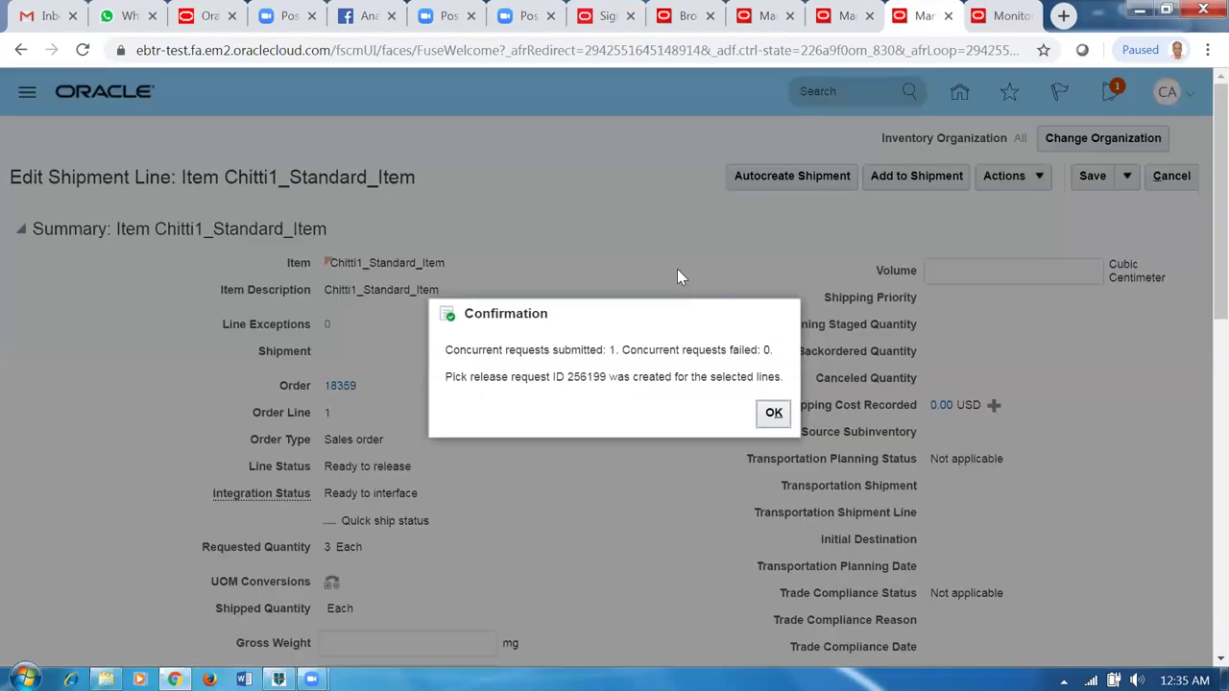
left_click(774, 413)
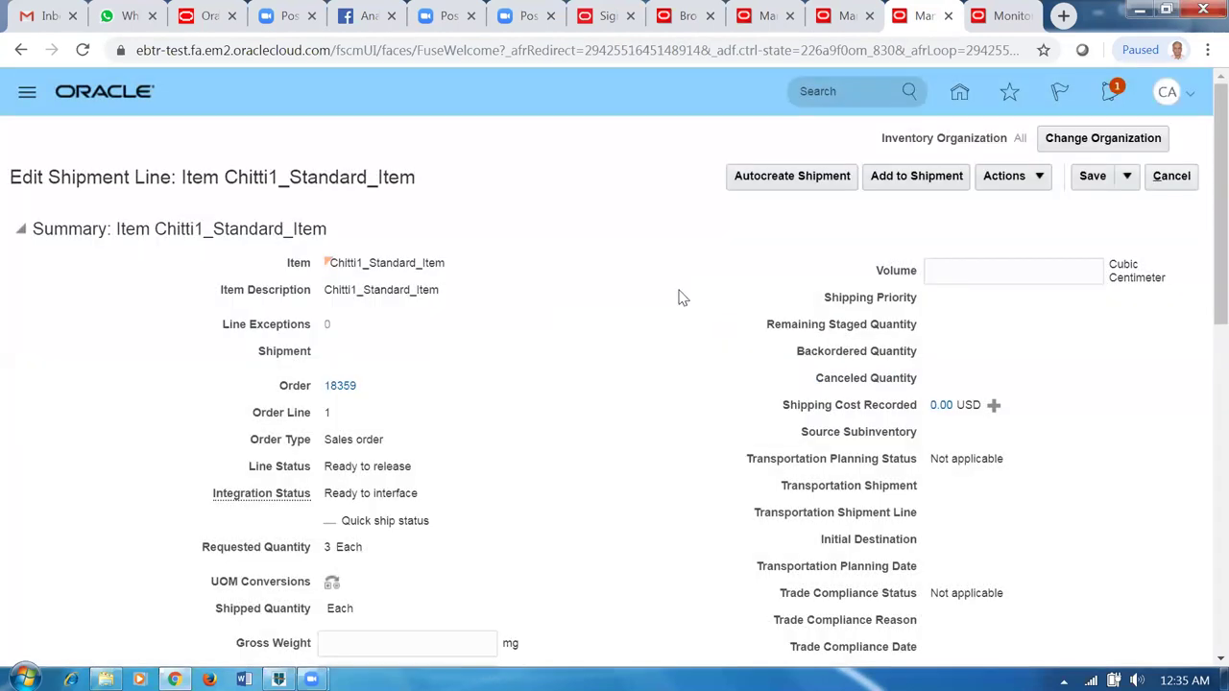
- Switch to the scheduled processes browser tab and refresh the list repeatedly to check the new Release Pick Wave process
left_click(1004, 17)
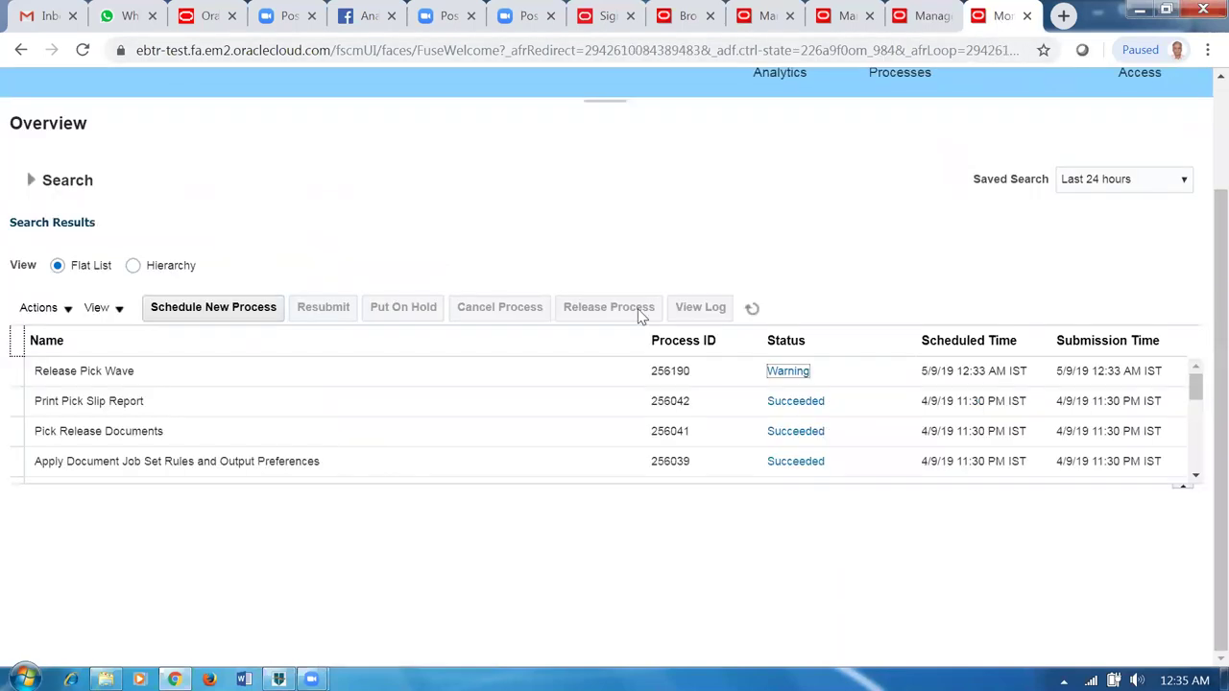
left_click(753, 307)
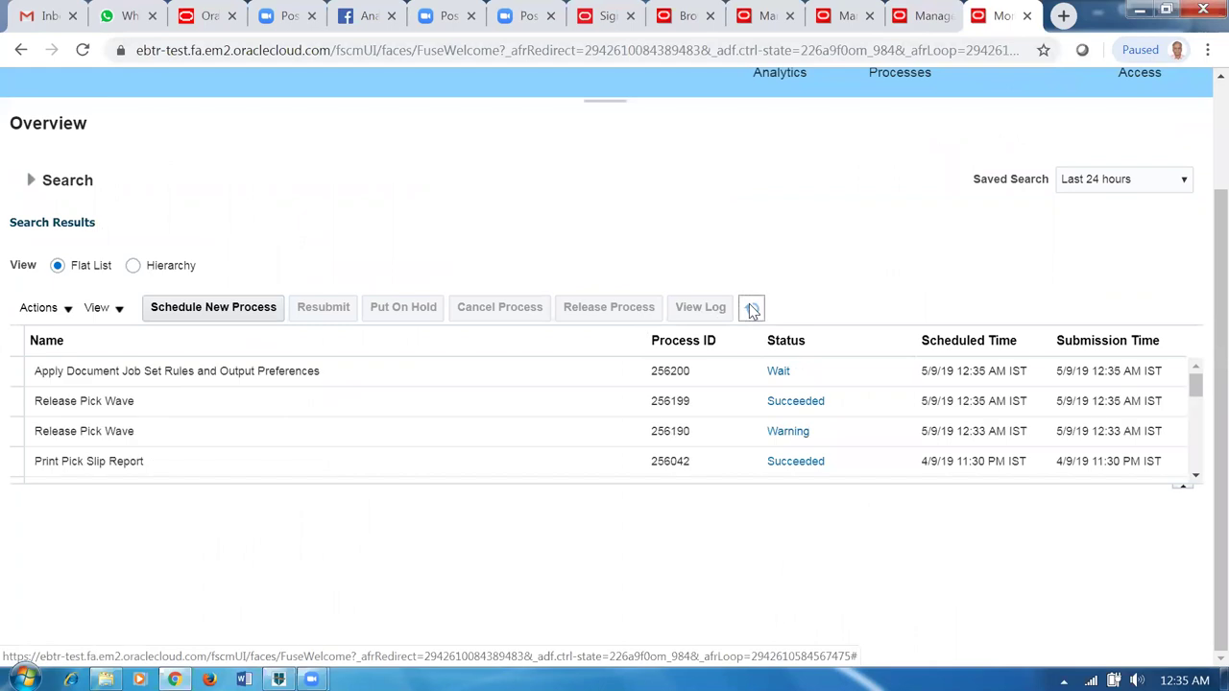
left_click(754, 307)
left_click(754, 307)
left_click(753, 307)
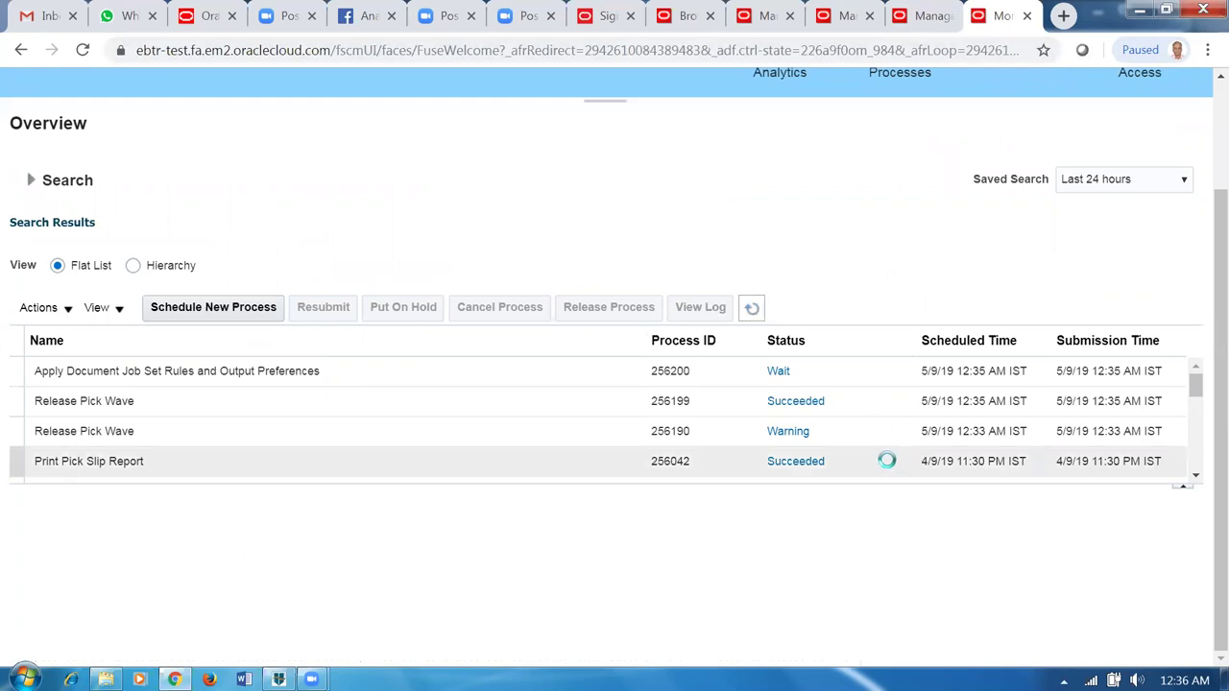
- Save and close the shipment line in its browser tab and compare the status and requested quantity of the order's two lines
left_click(934, 21)
left_click(1127, 184)
left_click(1142, 204)
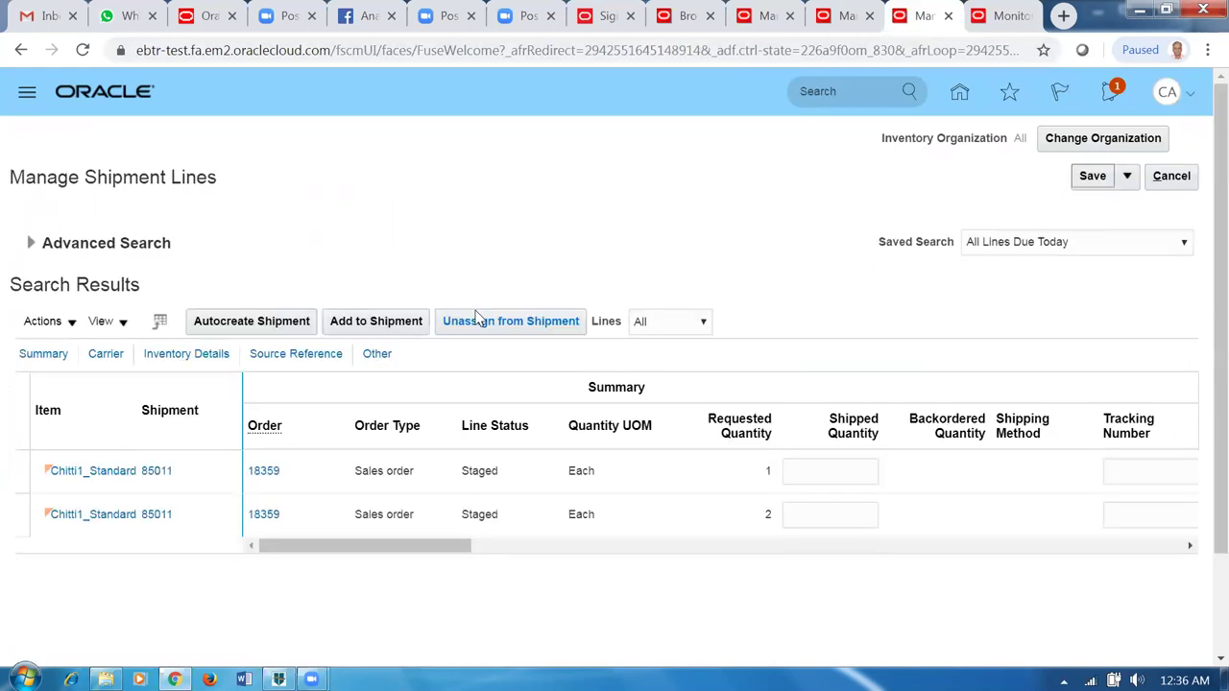
left_click(523, 478)
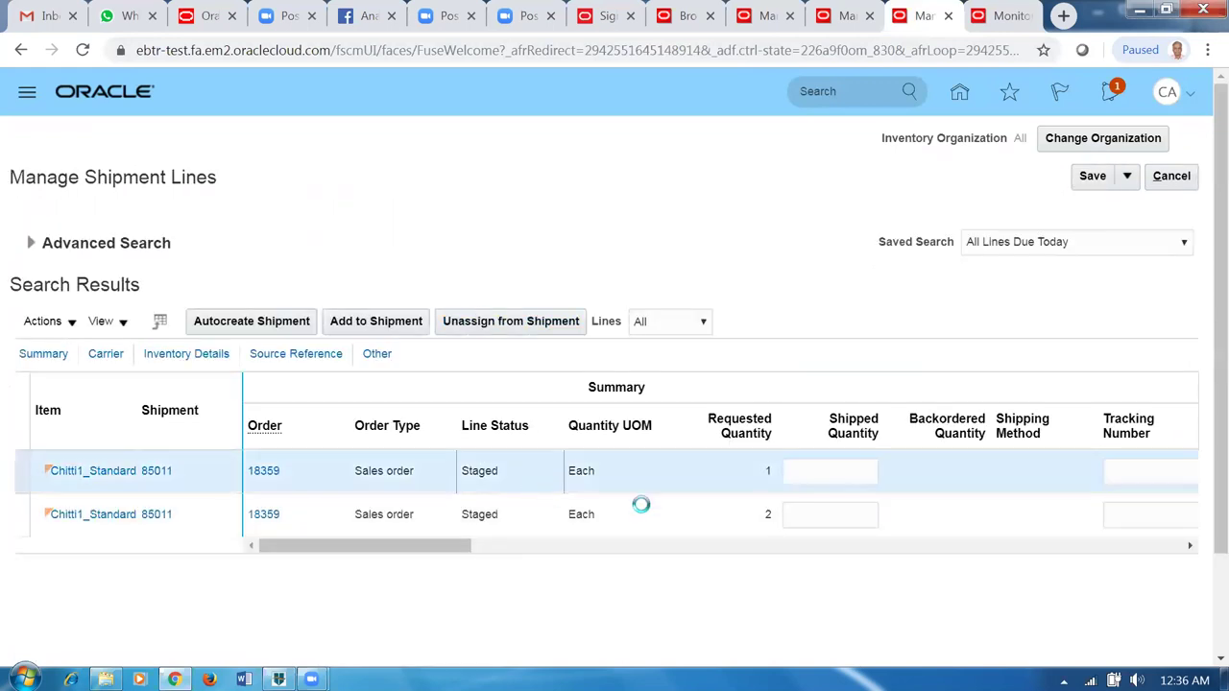
left_click(692, 520)
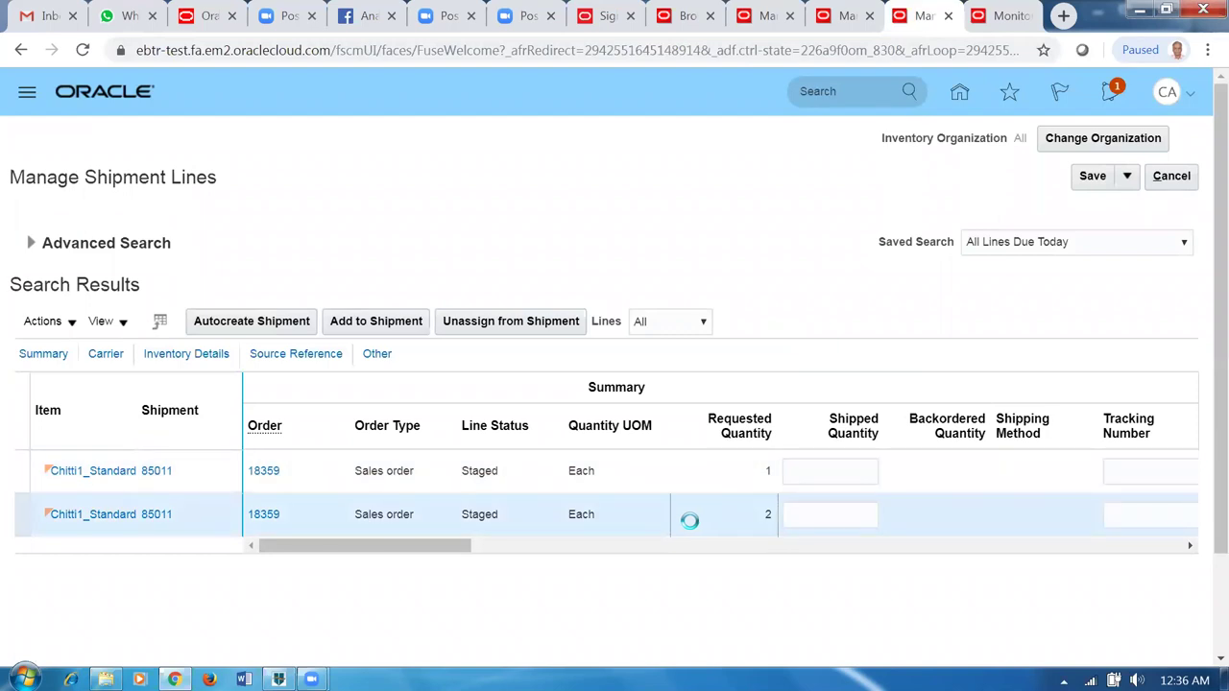
left_click(701, 472)
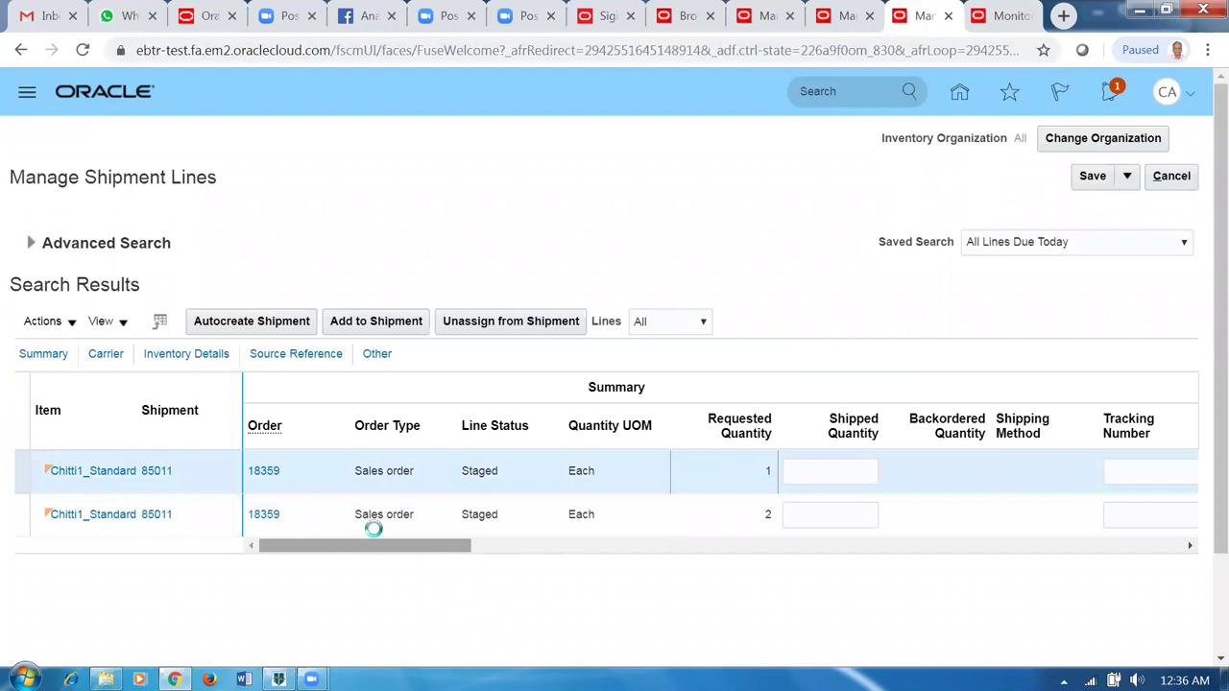
left_click(689, 518)
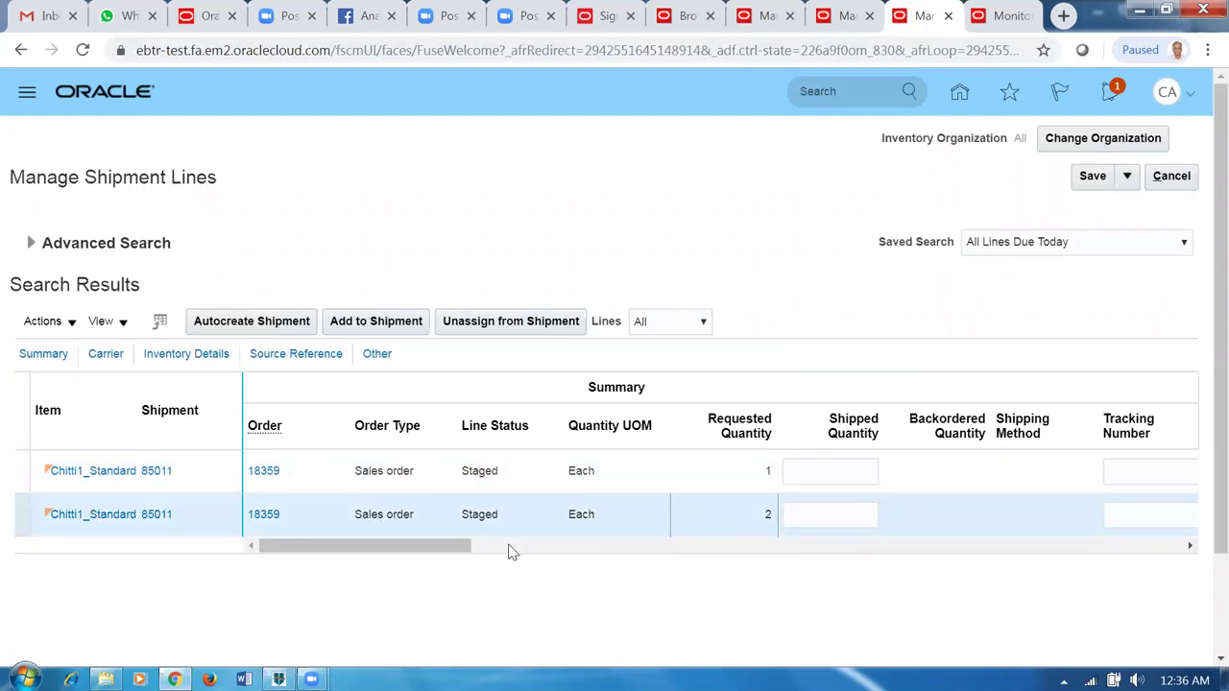
left_click_drag(439, 548, 342, 578)
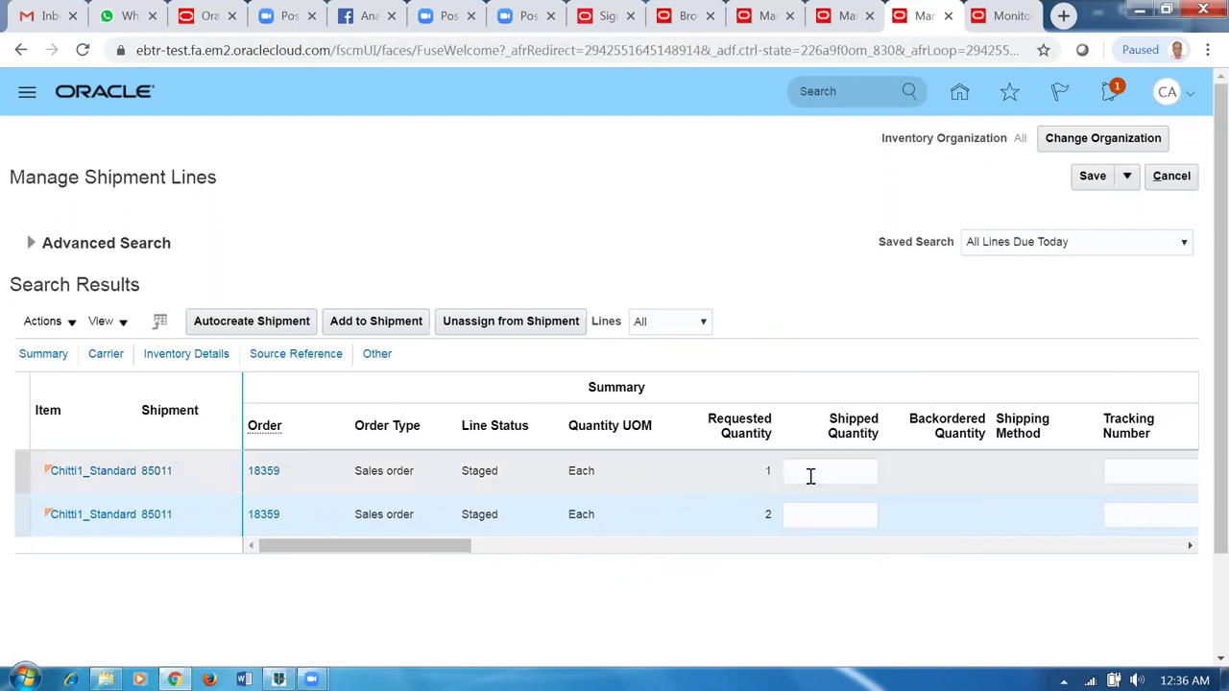
- Enter a shipped quantity of 1 for the first shipment line and 0 for the second, and save the lines
left_click(853, 473)
type("1")
key("Tab")
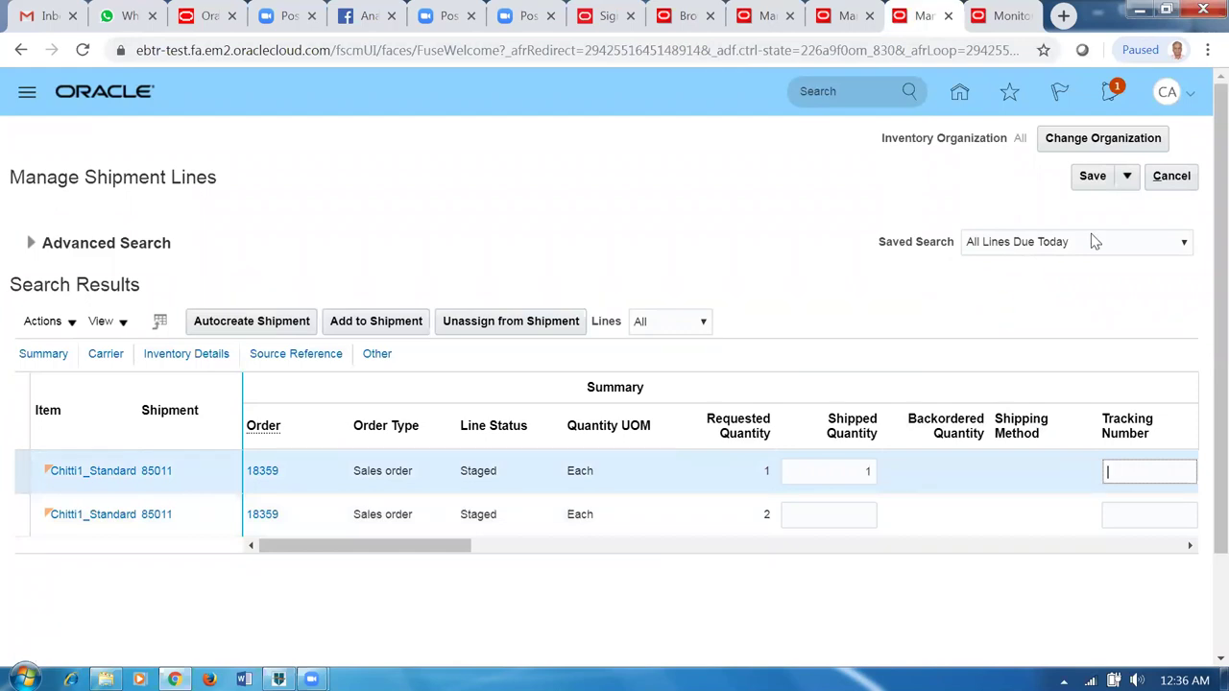
left_click(1092, 177)
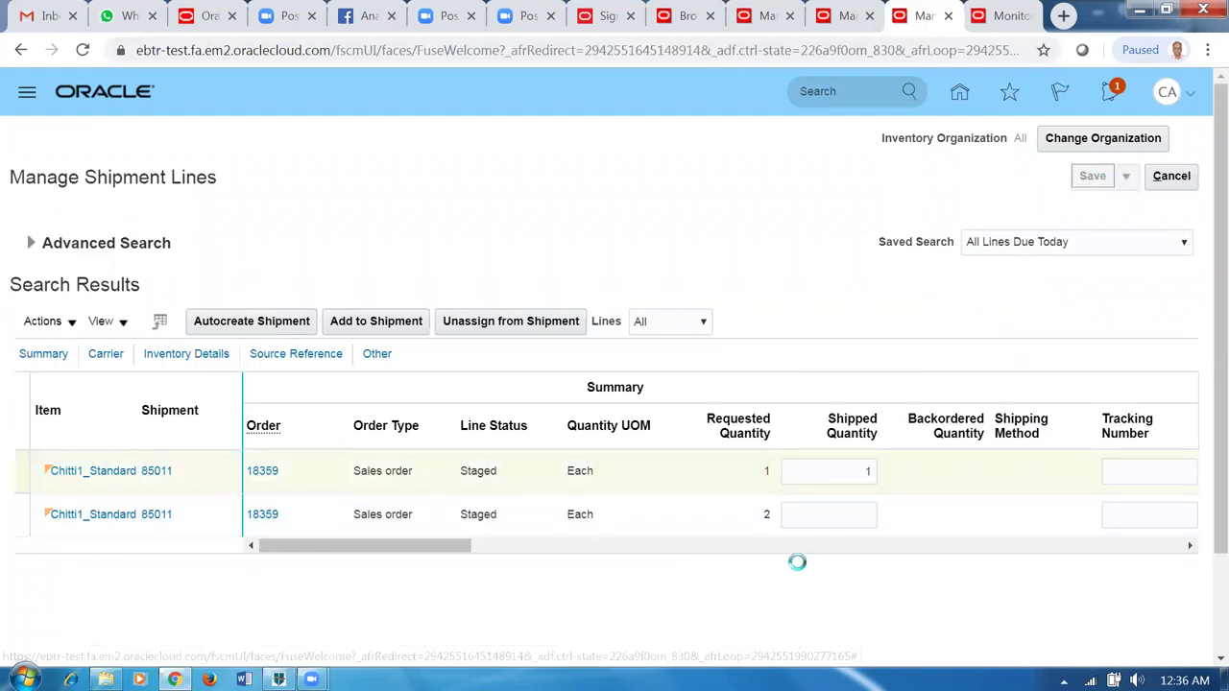
left_click(825, 516)
type("0")
left_click(786, 274)
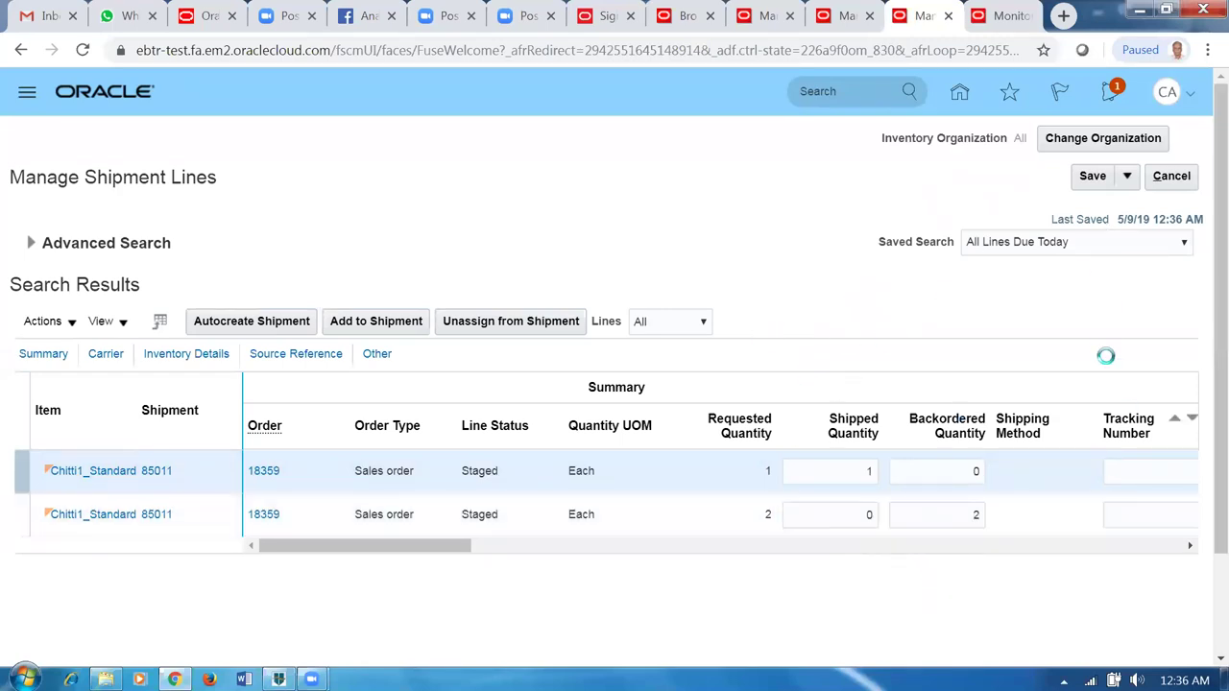
left_click(1094, 186)
- Open the shipment of the staged lines, try to ship confirm it without a shipping method, and save and close it
left_click(156, 470)
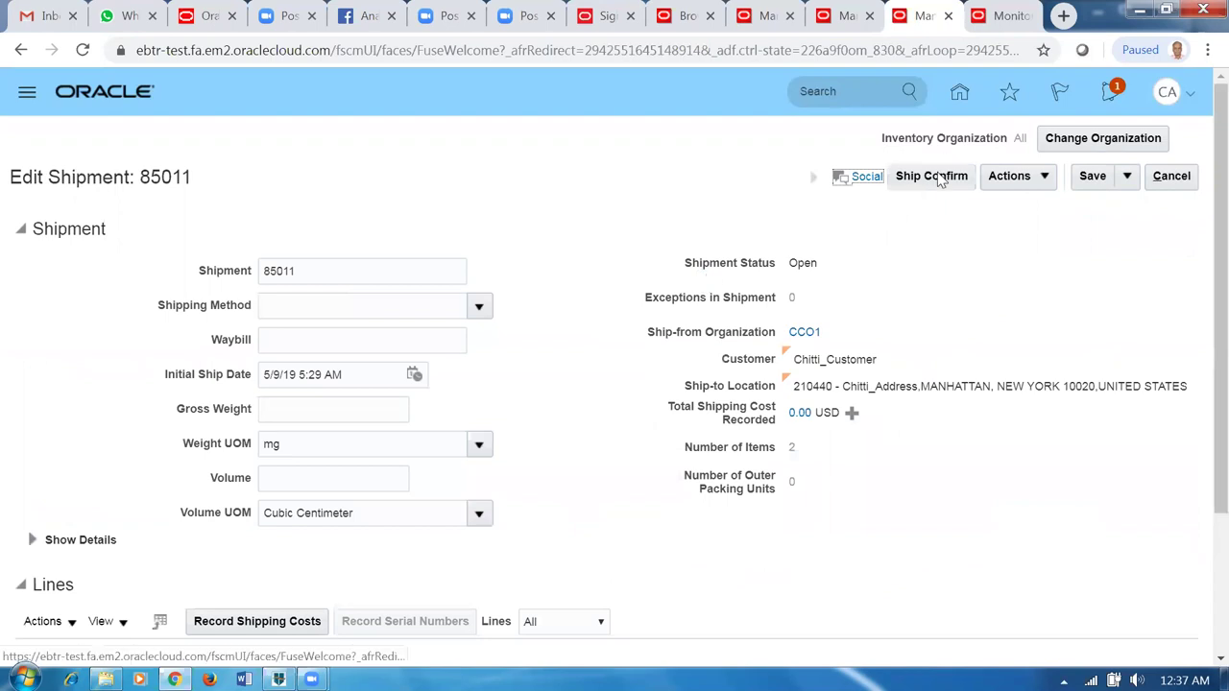
left_click(931, 177)
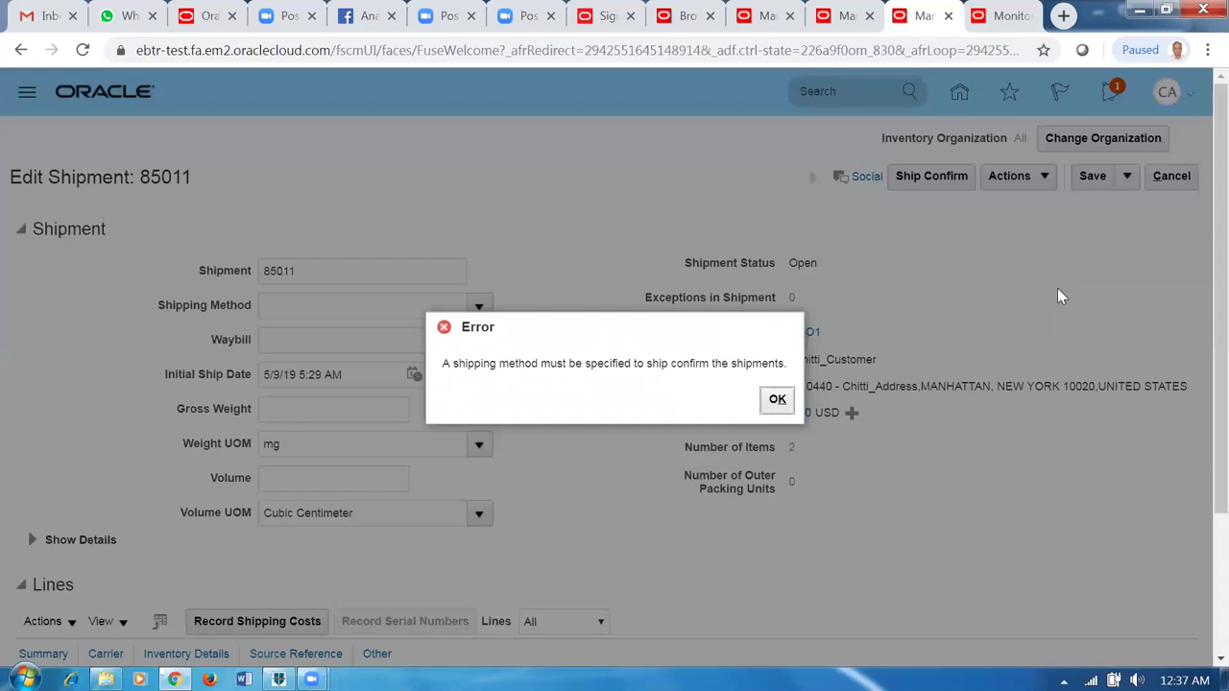
left_click(778, 401)
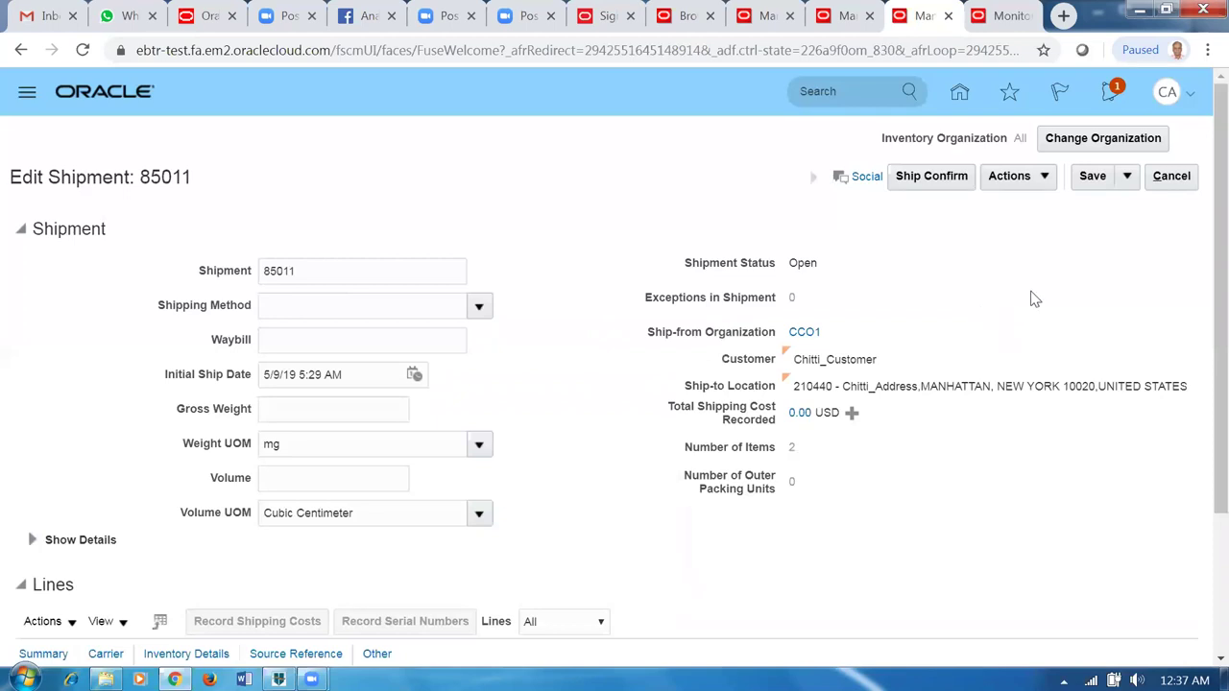
left_click(1129, 177)
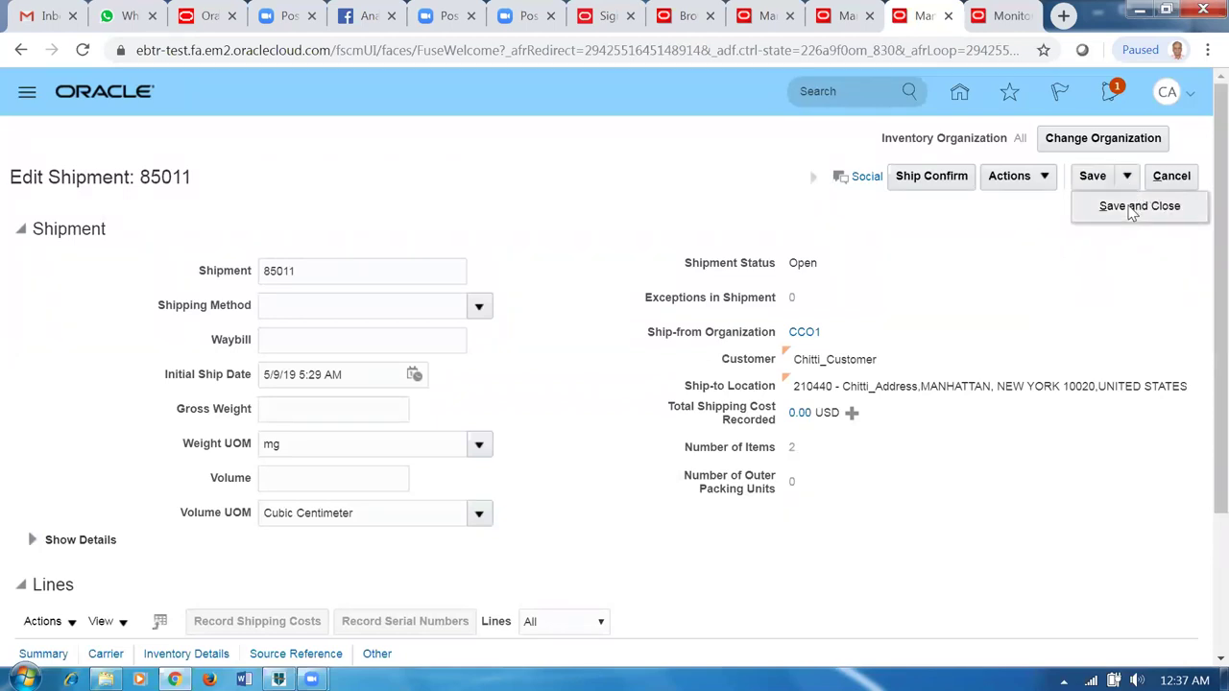
left_click(1126, 205)
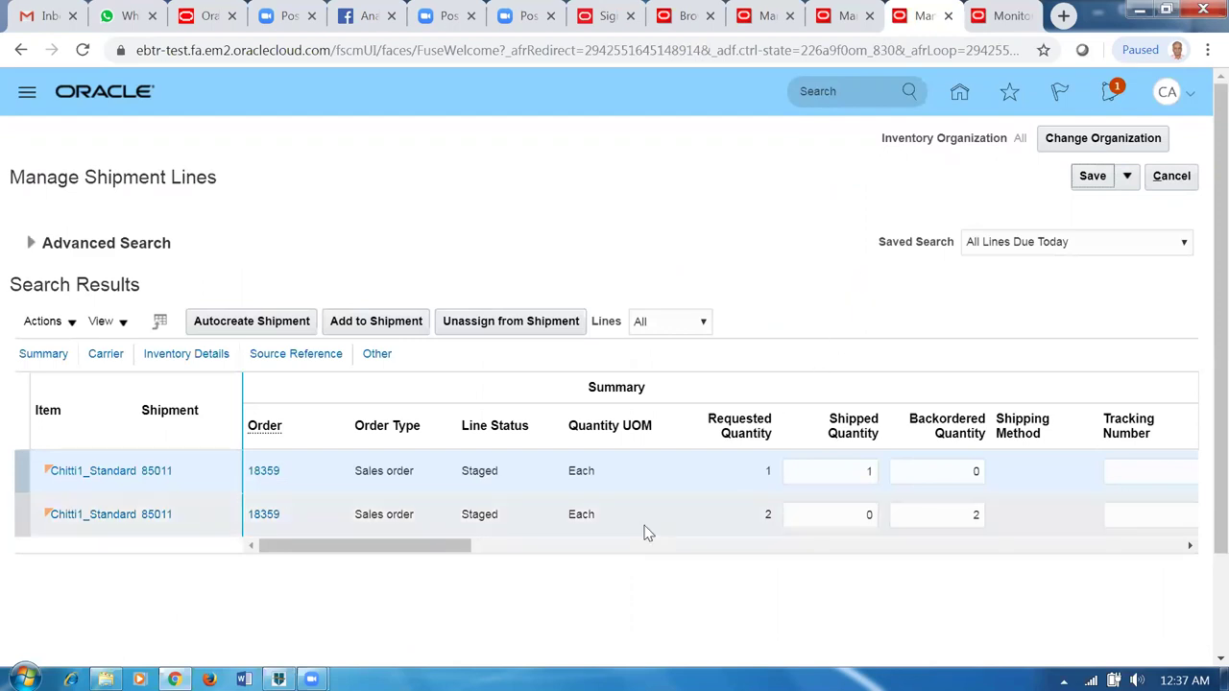
- Expand the advanced search and rerun the search for the sales order's shipment lines
left_click(32, 243)
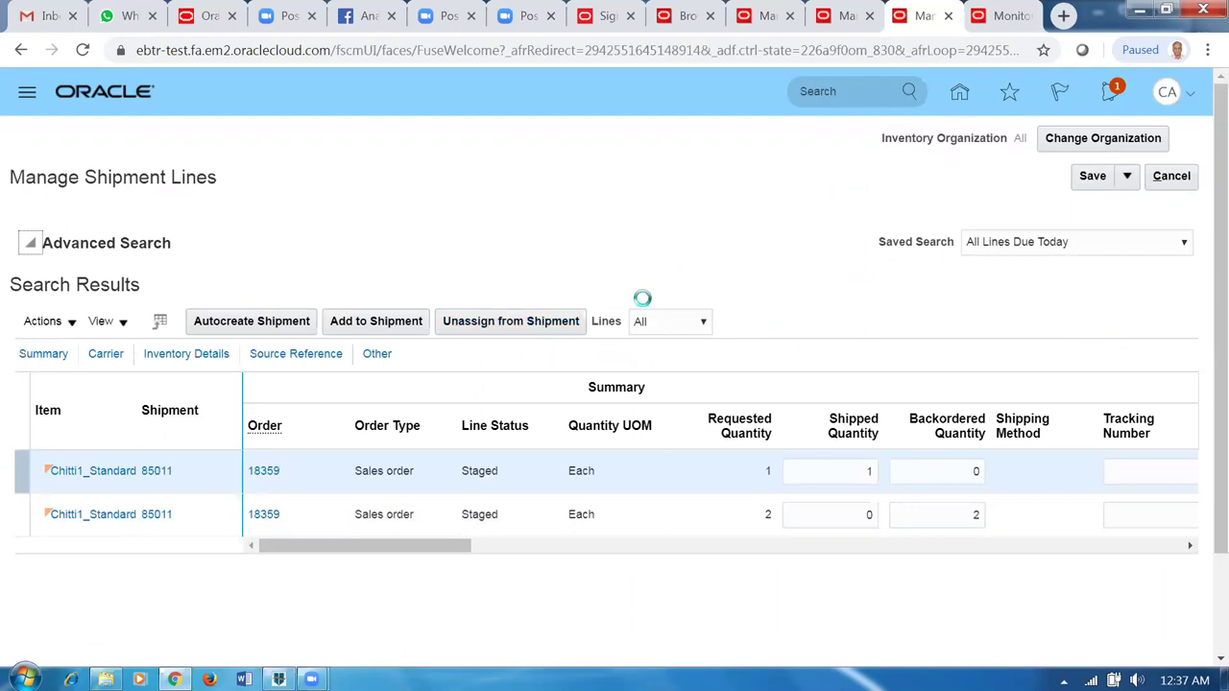
left_click(899, 420)
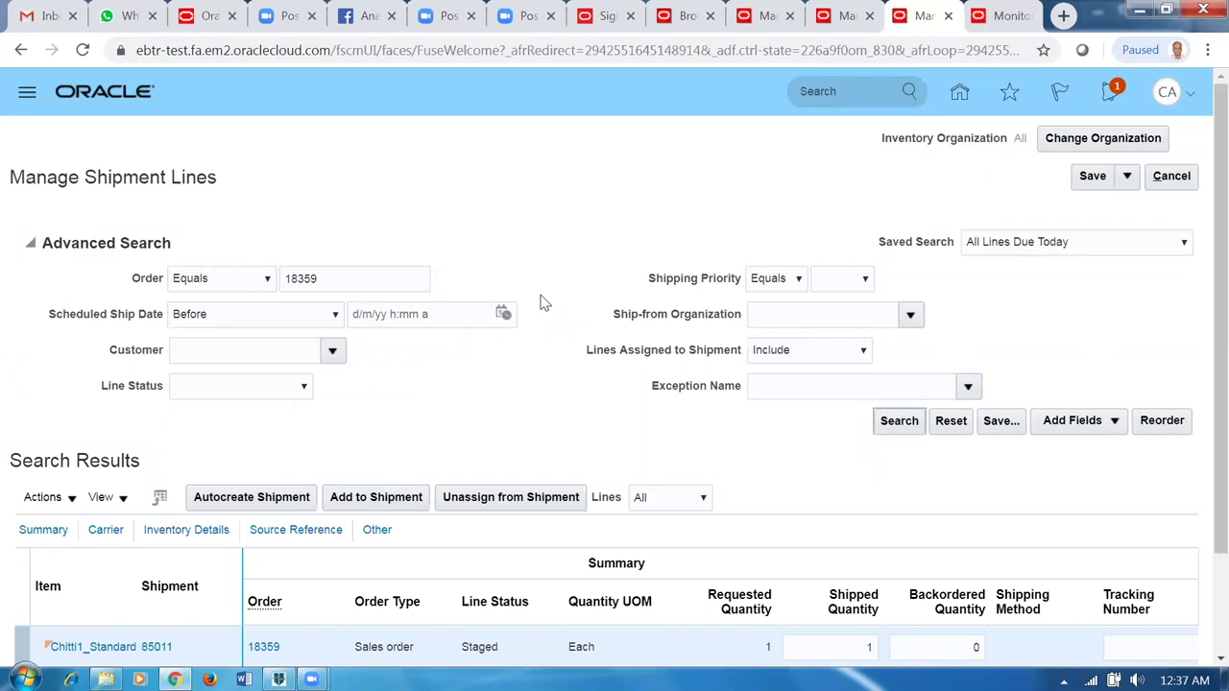
scroll(540, 304, "down", 3)
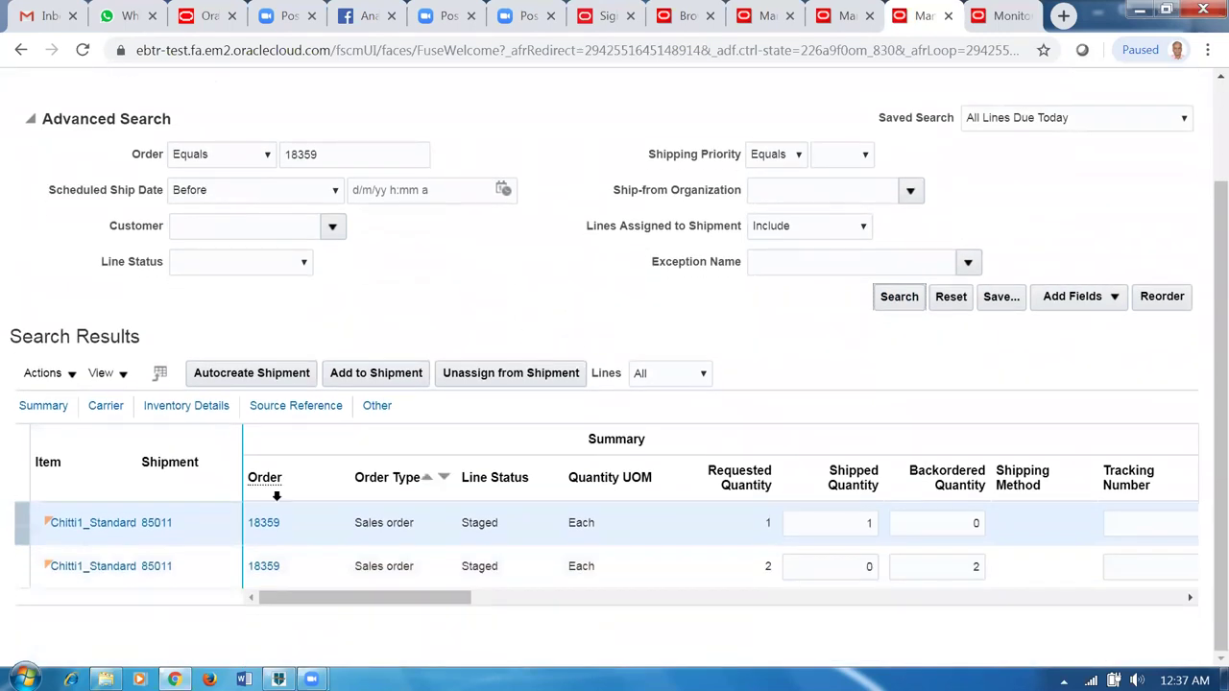
- Open the lines' shipment, choose a shipping method and ship confirm it, accepting the undefined weight and volume warnings
left_click(156, 522)
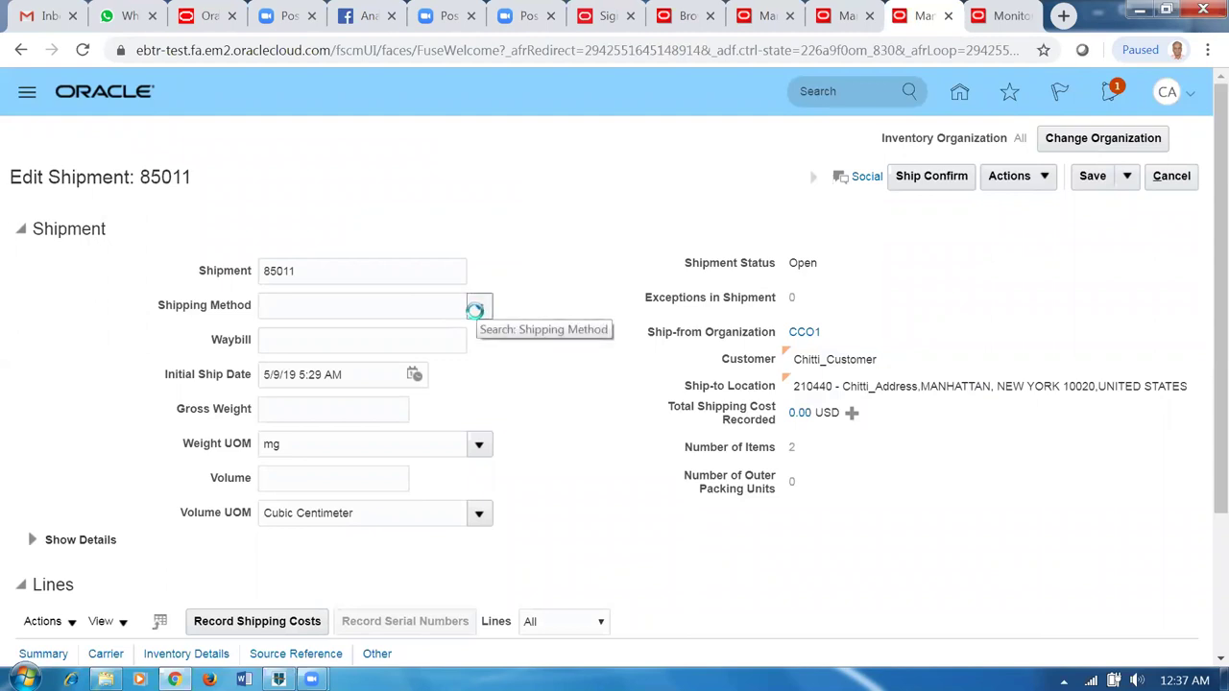
left_click(475, 309)
left_click(438, 341)
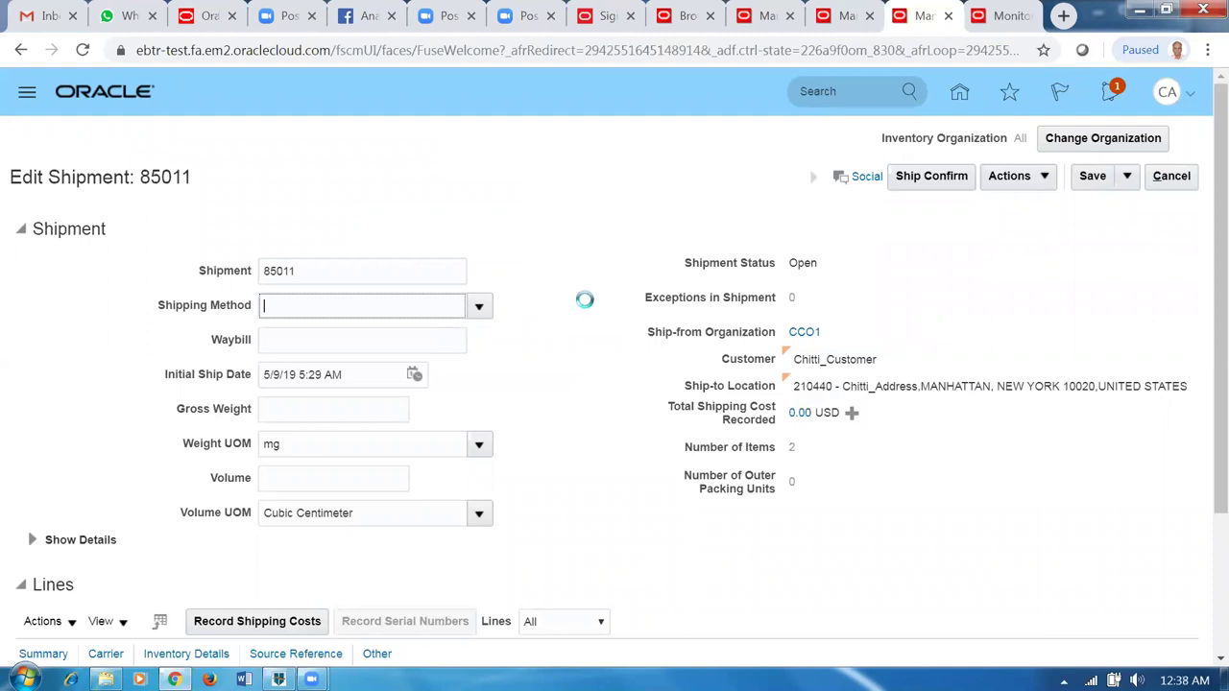
left_click(930, 176)
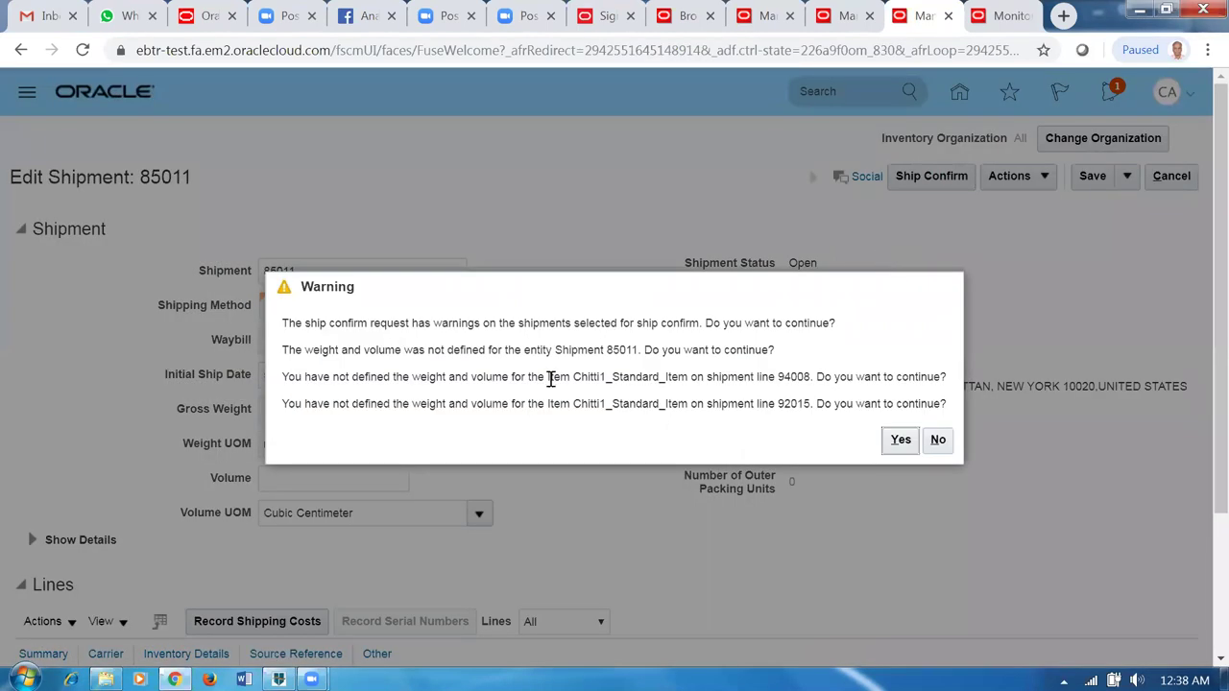
left_click(900, 441)
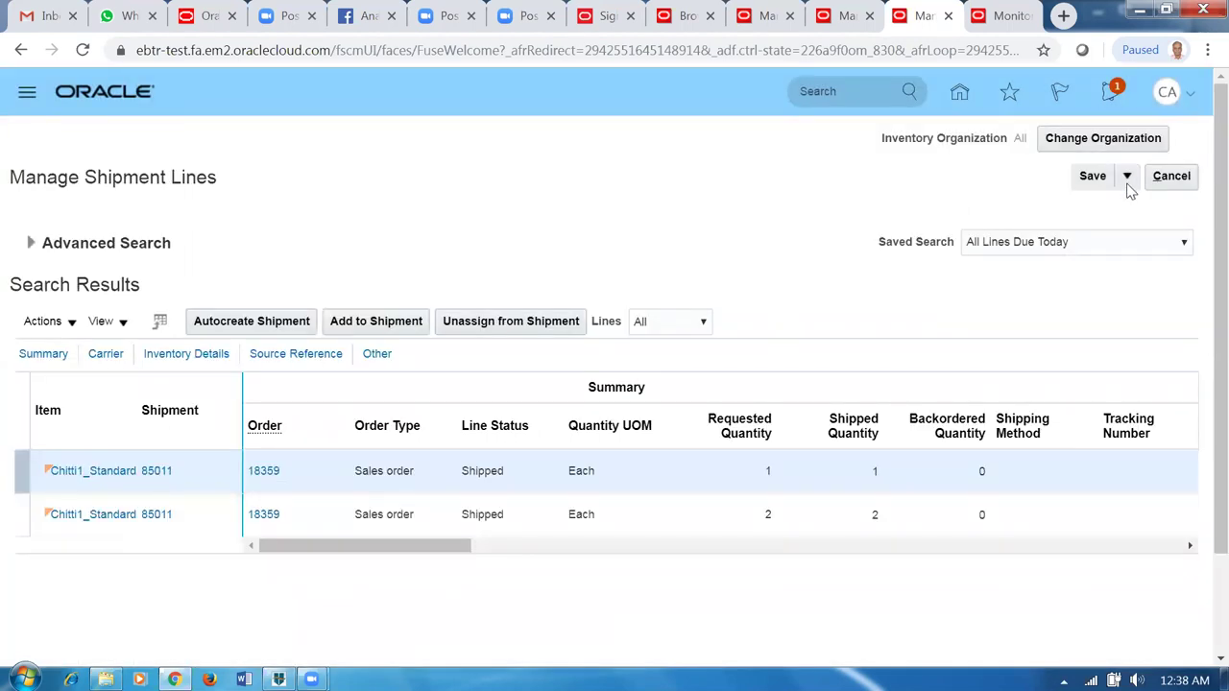
- Check the line status of the sales order's two shipment lines after ship confirmation
left_click(1128, 181)
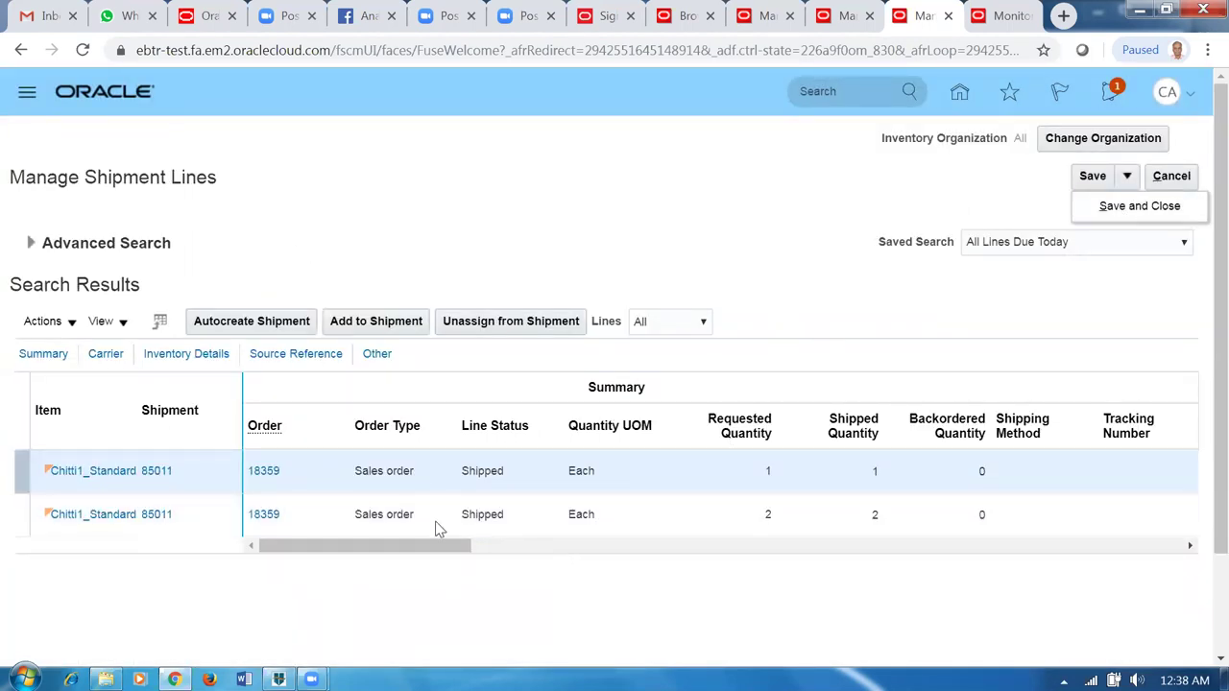
left_click(494, 473)
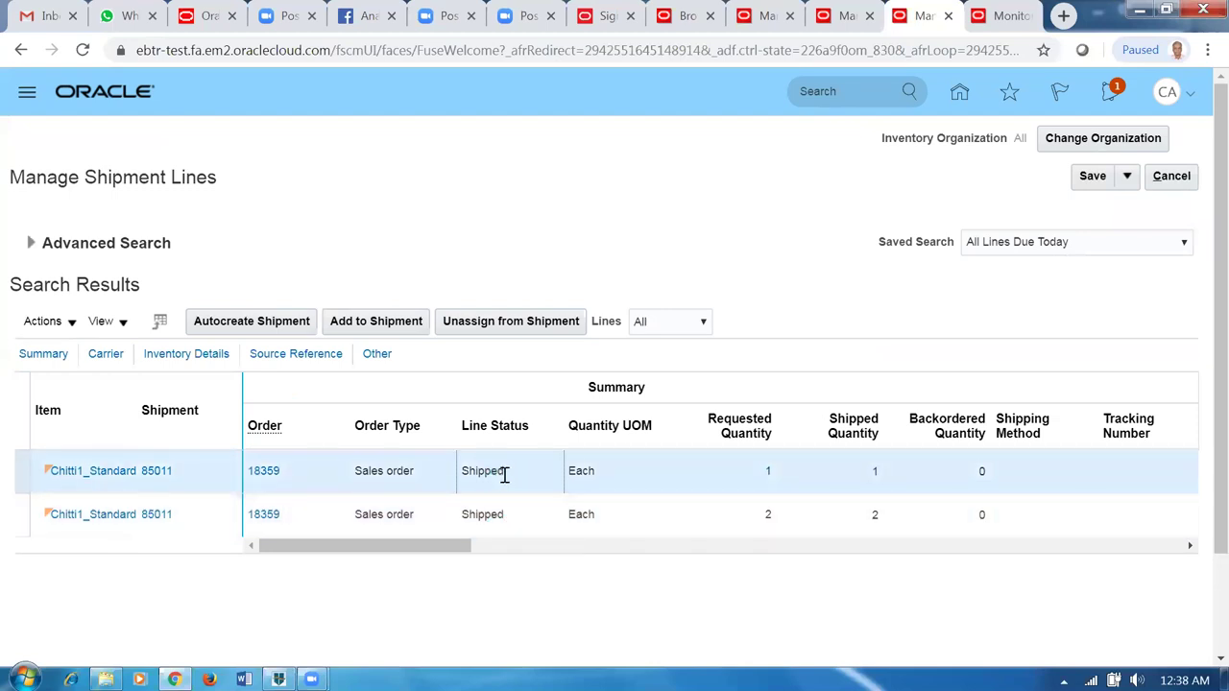
left_click(1127, 179)
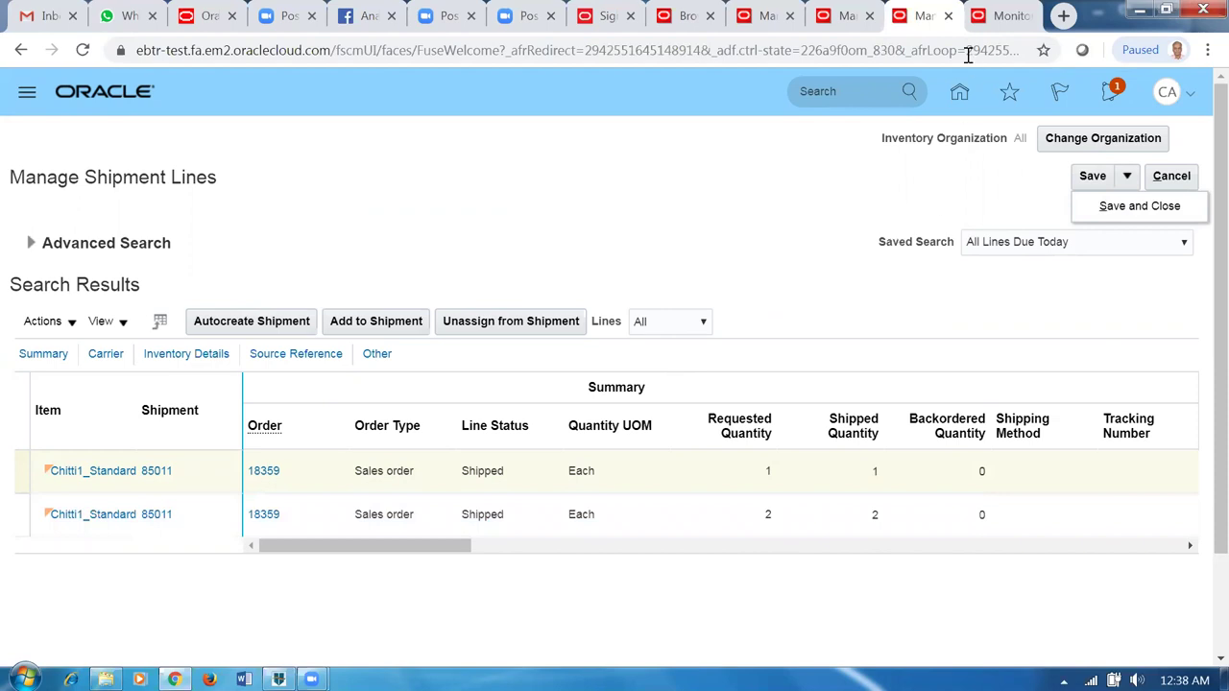
- Duplicate the scheduled processes browser tab and open Setup and Maintenance in the copy
left_click(1003, 17)
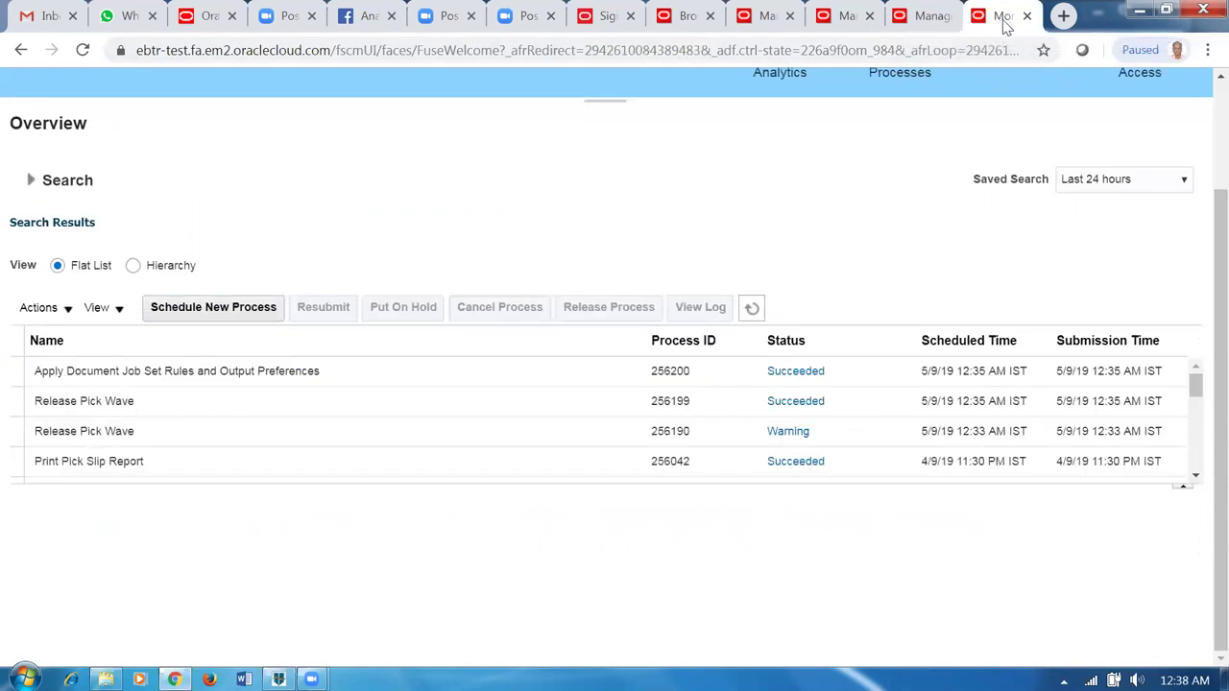
right_click(1003, 23)
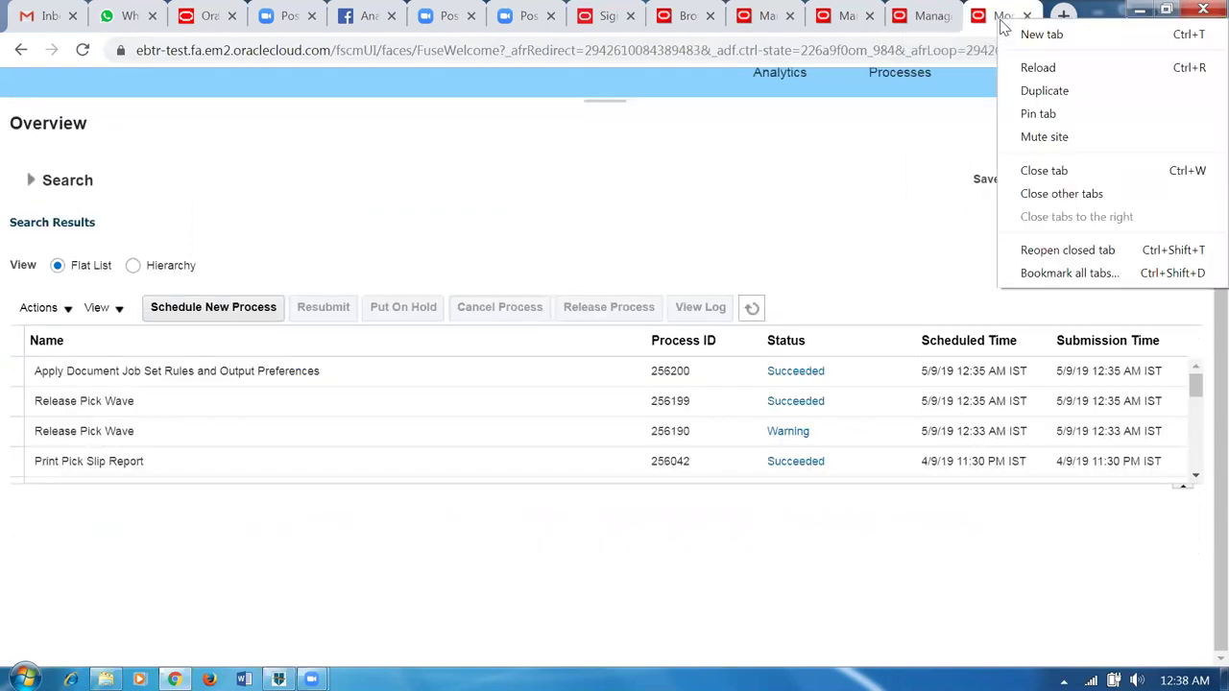
left_click(1026, 90)
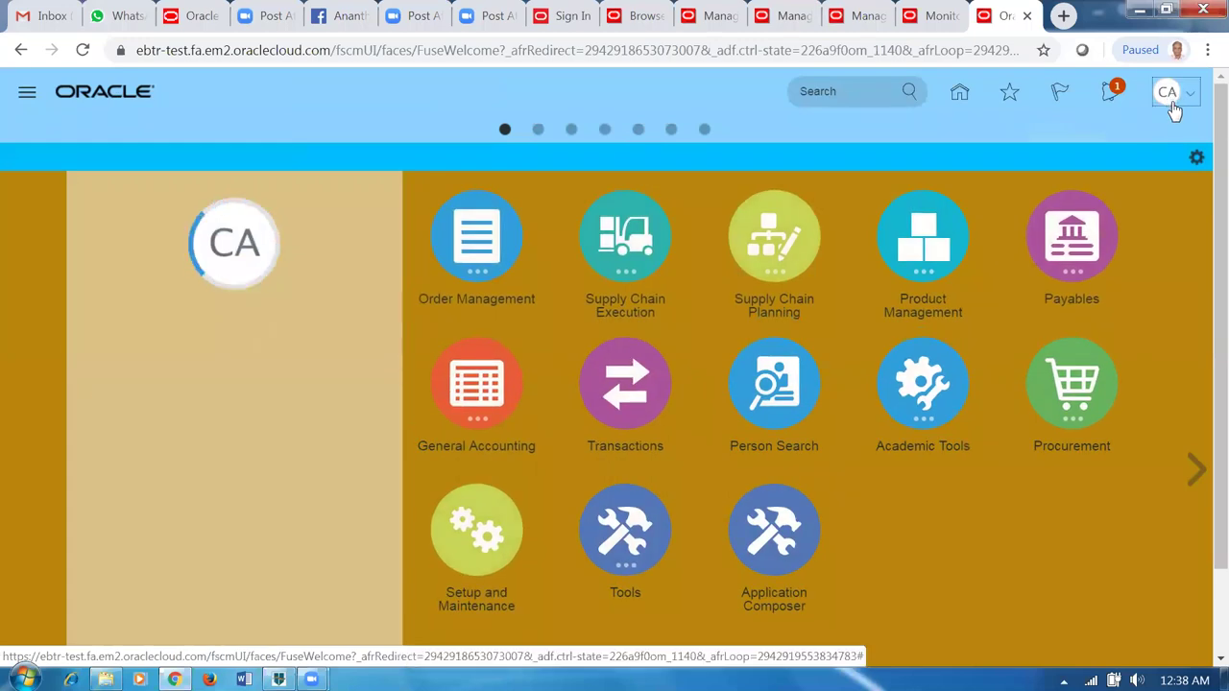
left_click(1173, 110)
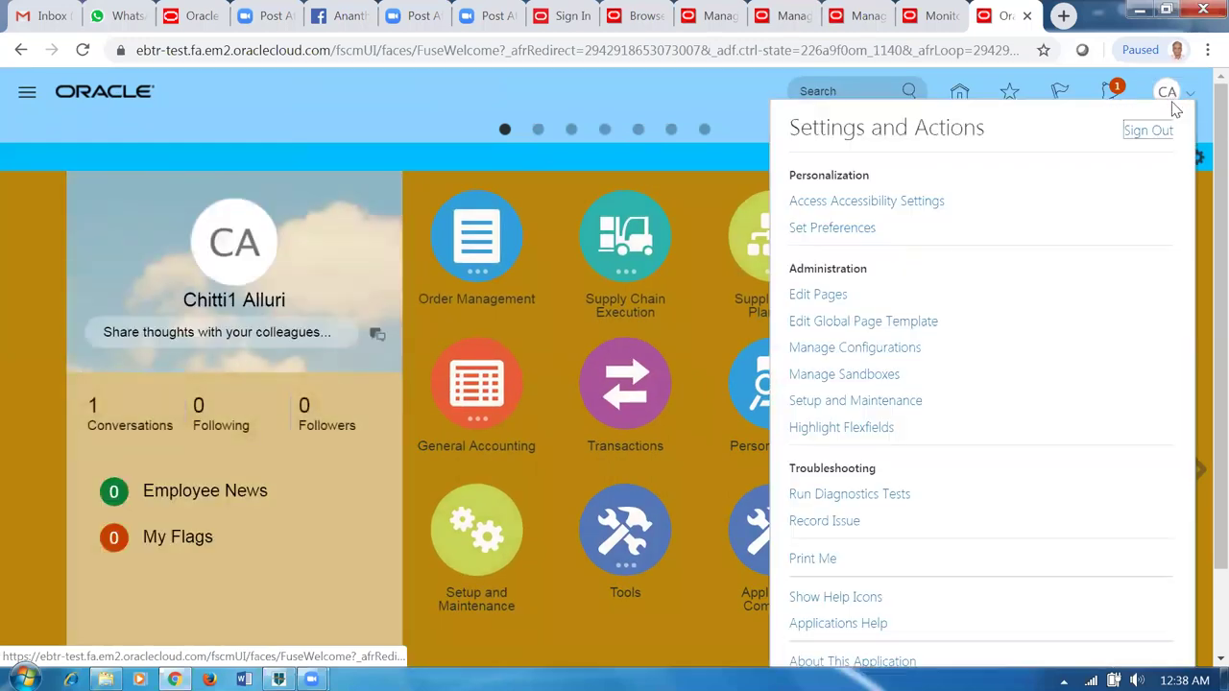
left_click(902, 403)
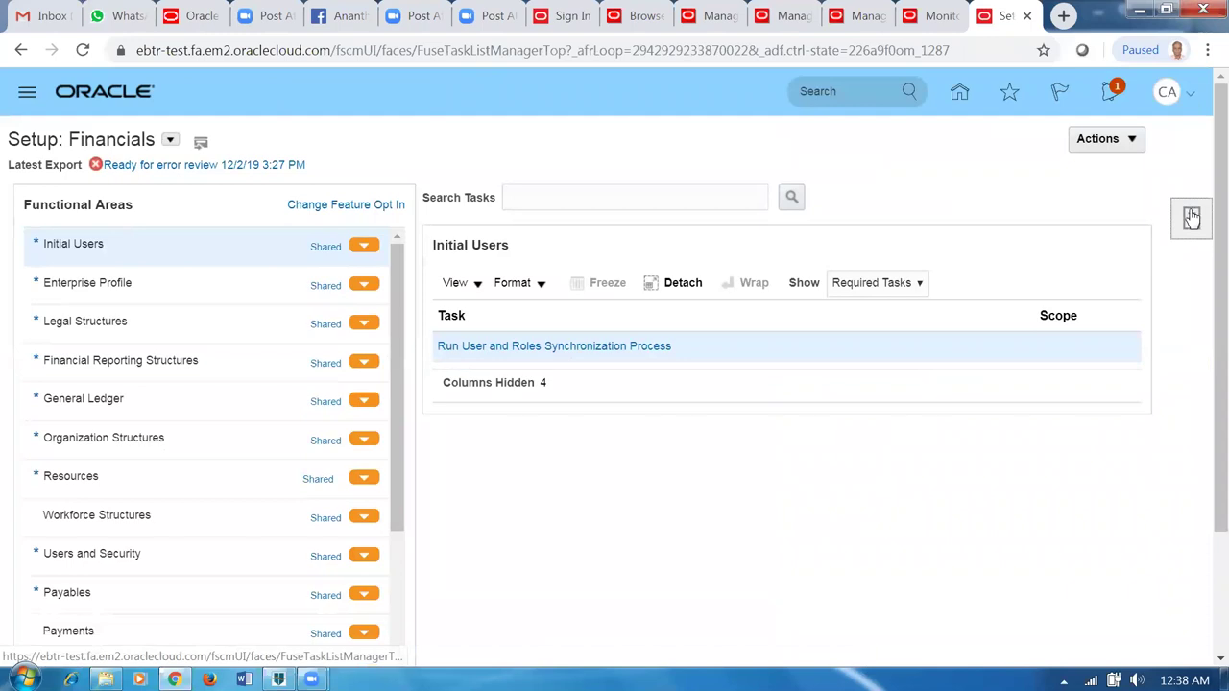
- Search the setup tasks for man%ship%confirm%rule% and open Manage Ship Confirm Rules
left_click(1173, 228)
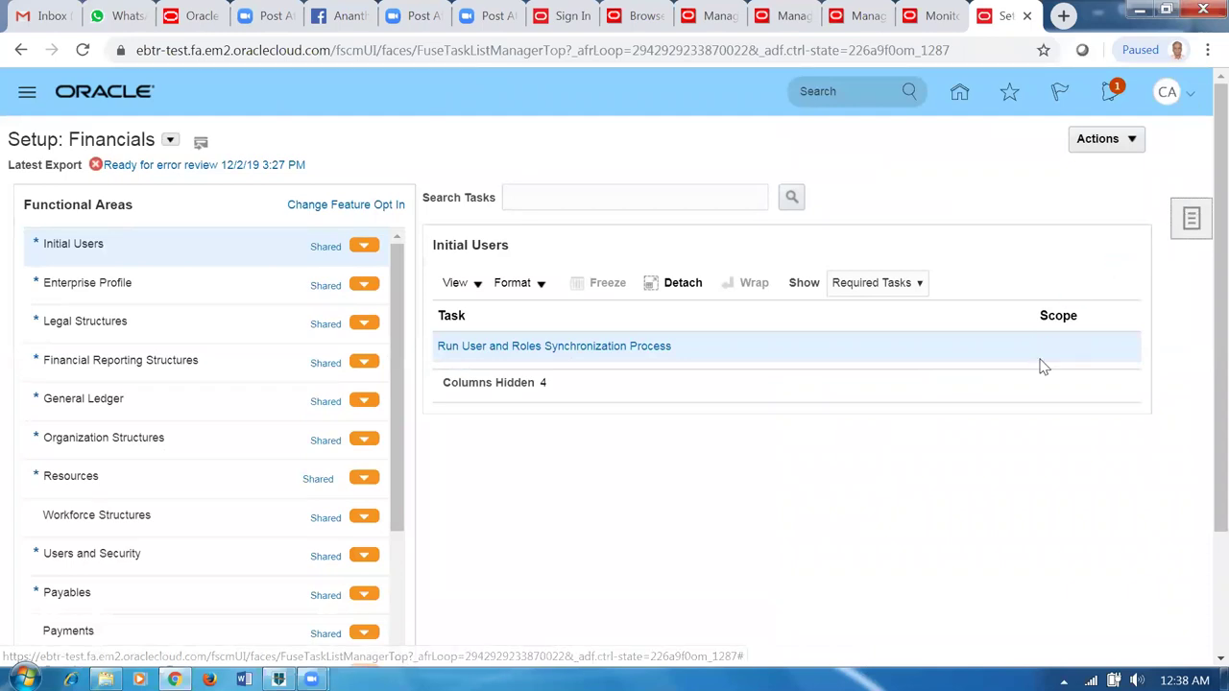
left_click(1057, 309)
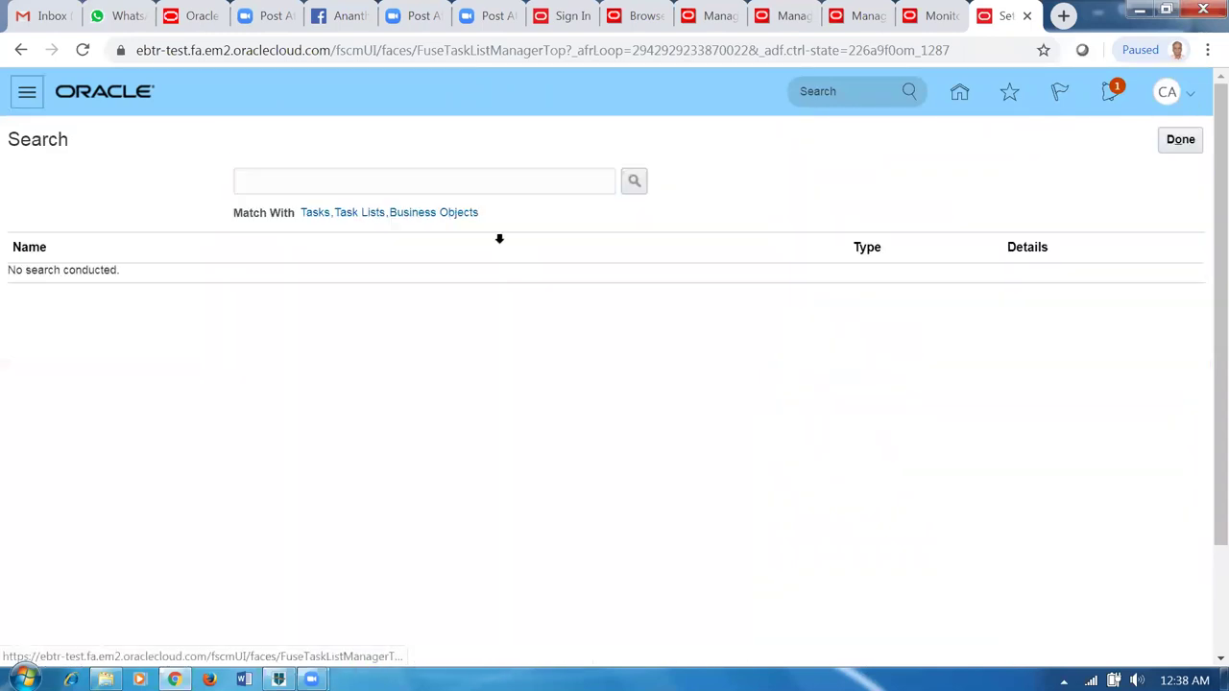
left_click(326, 182)
type("m")
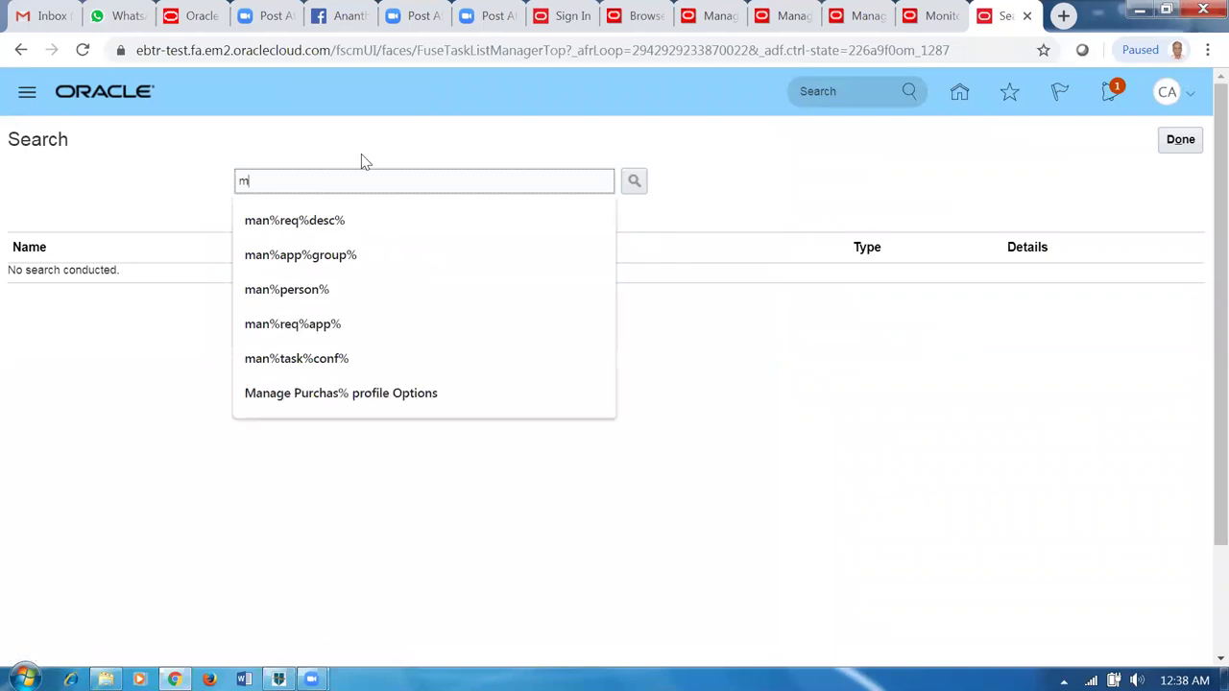
type("an%ship%confirm%rul")
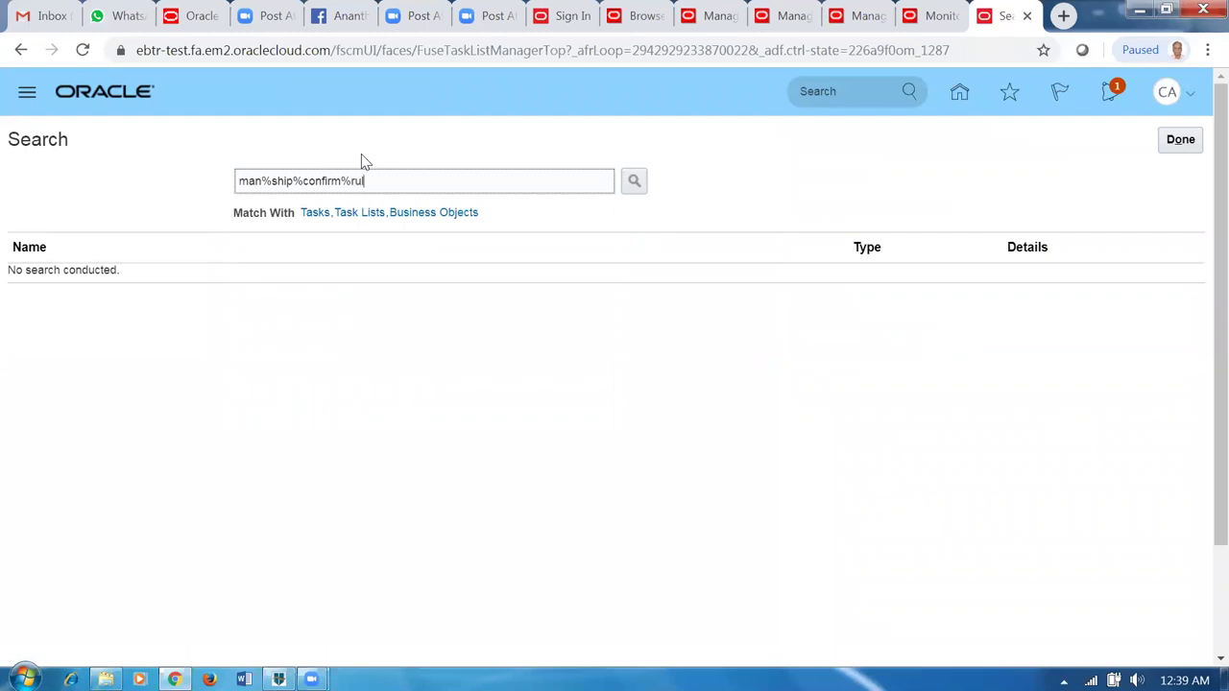
type("e%")
key("Return")
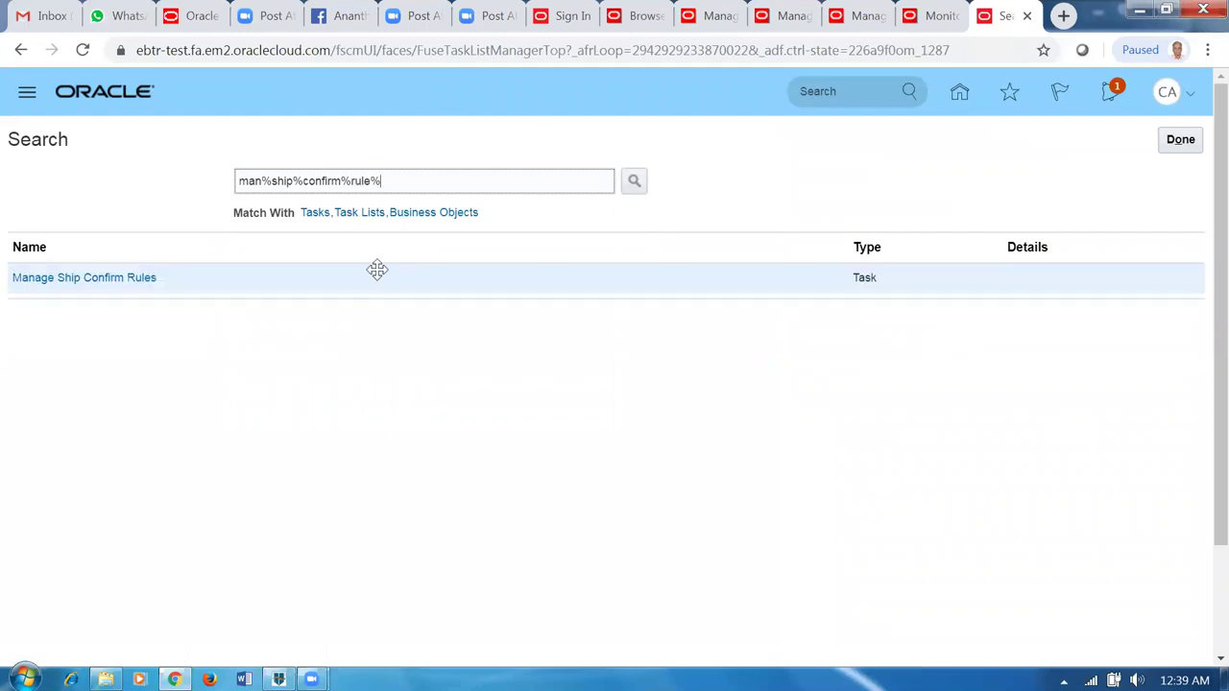
left_click(102, 280)
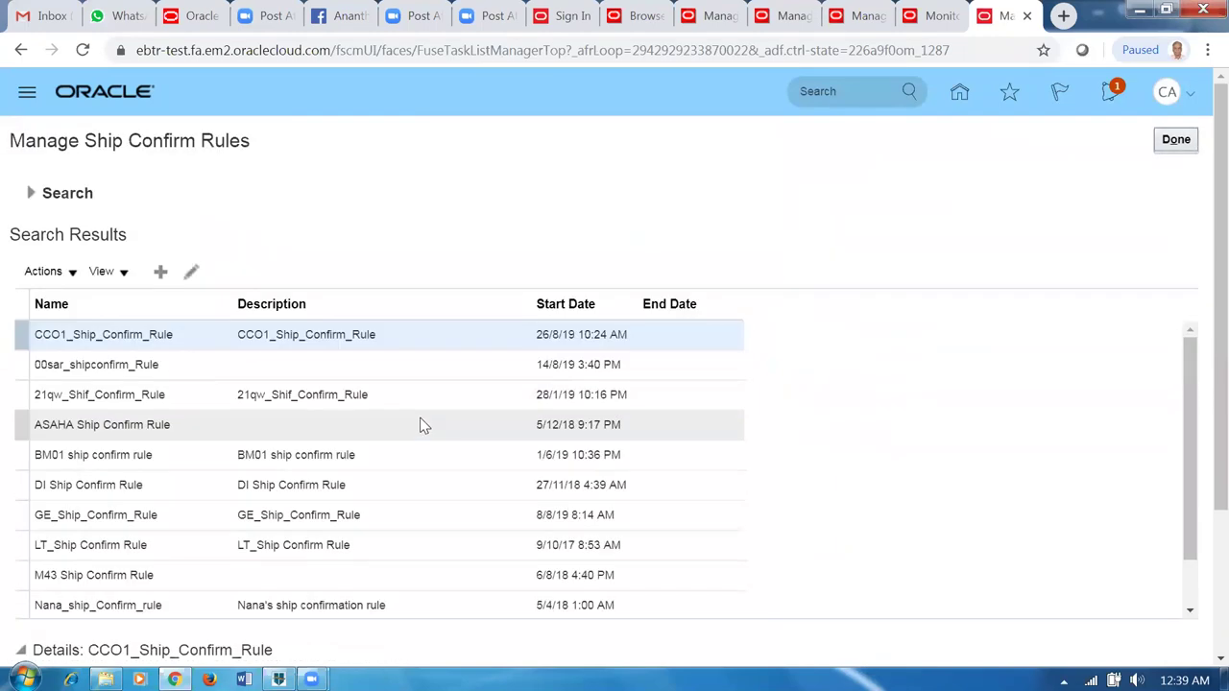
- Search the ship confirm rules by the names chi, CC and C in turn
left_click(30, 193)
left_click(211, 222)
type("chi")
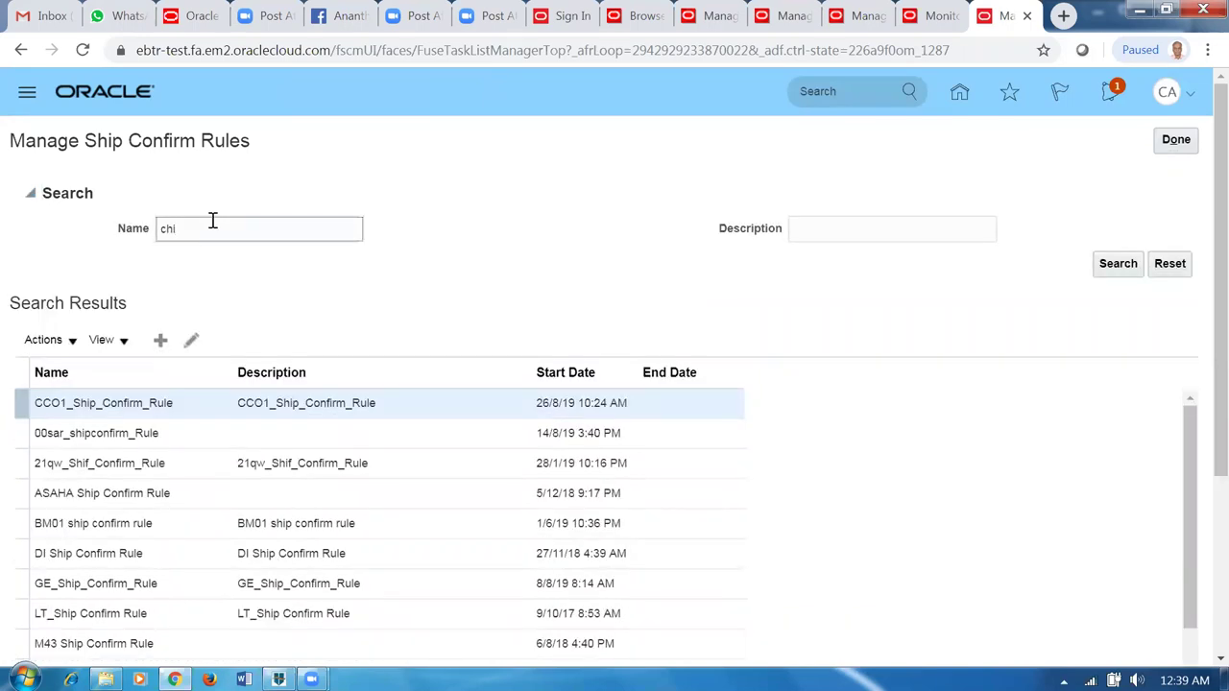
left_click(1118, 273)
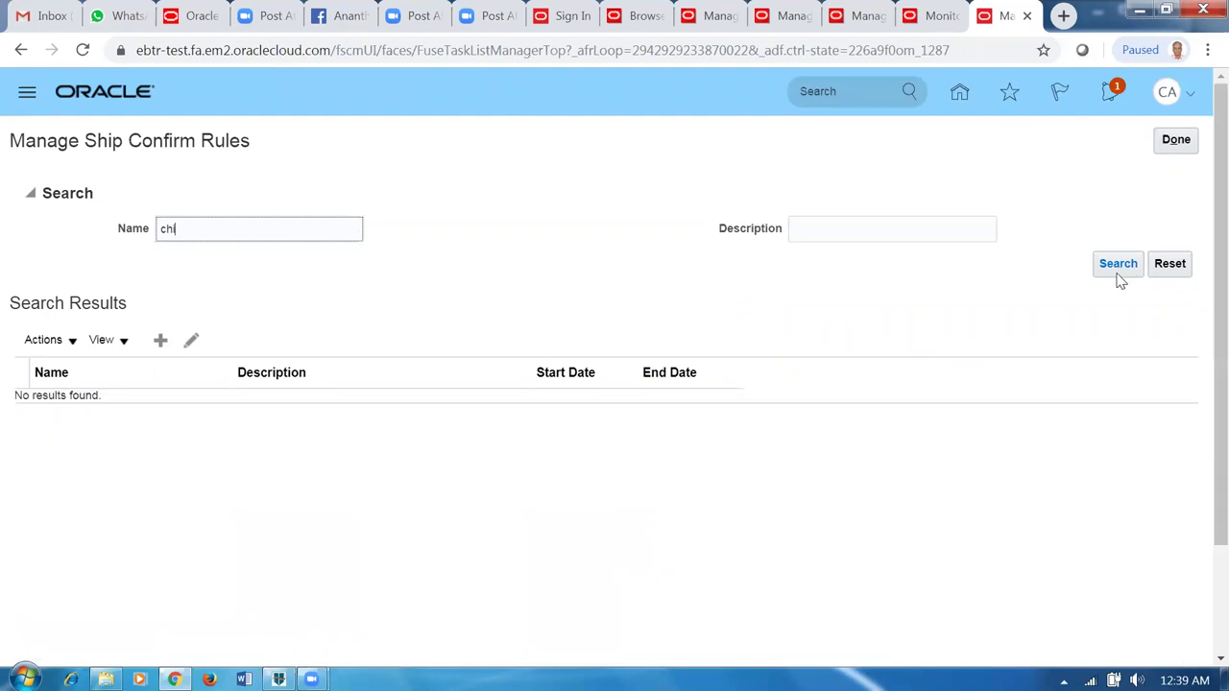
left_click_drag(198, 232, 76, 263)
type("CC")
left_click(1130, 271)
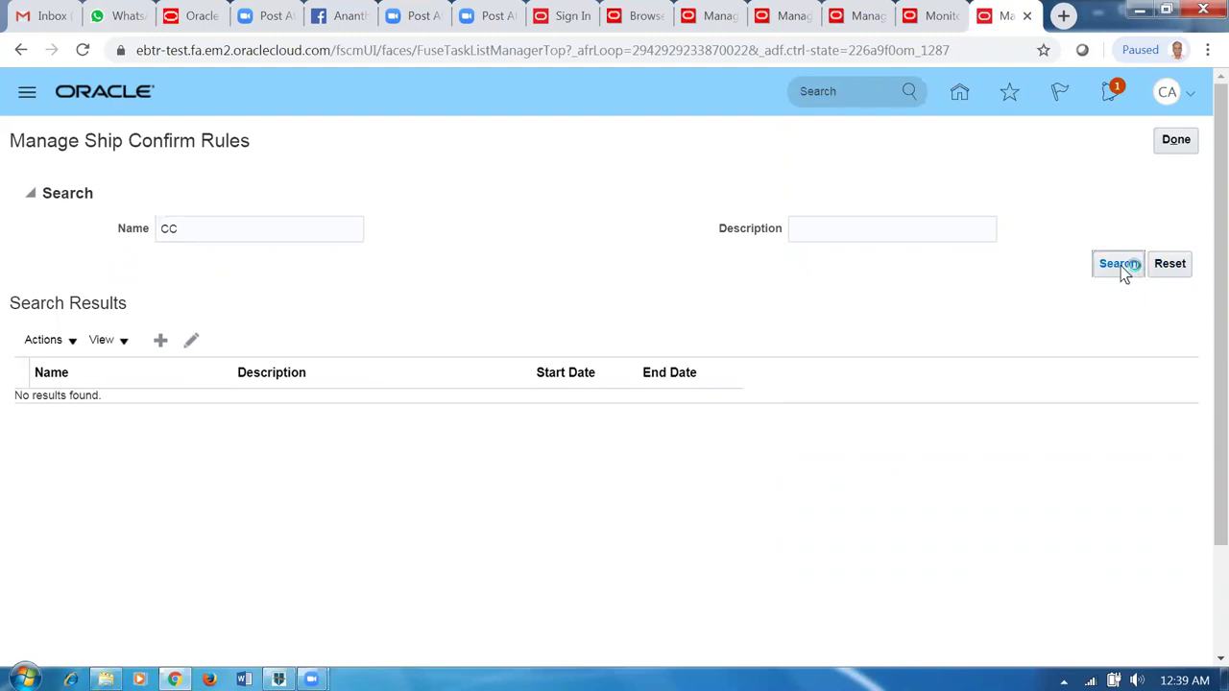
left_click(224, 239)
key("BackSpace")
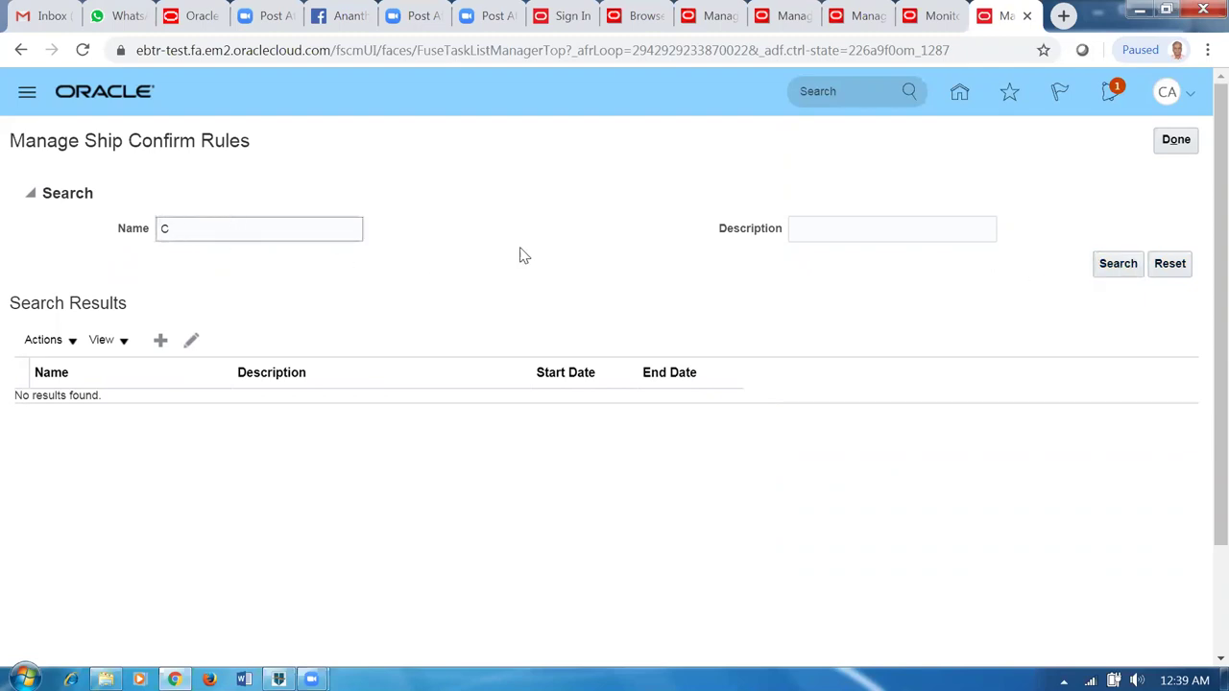
left_click(1112, 267)
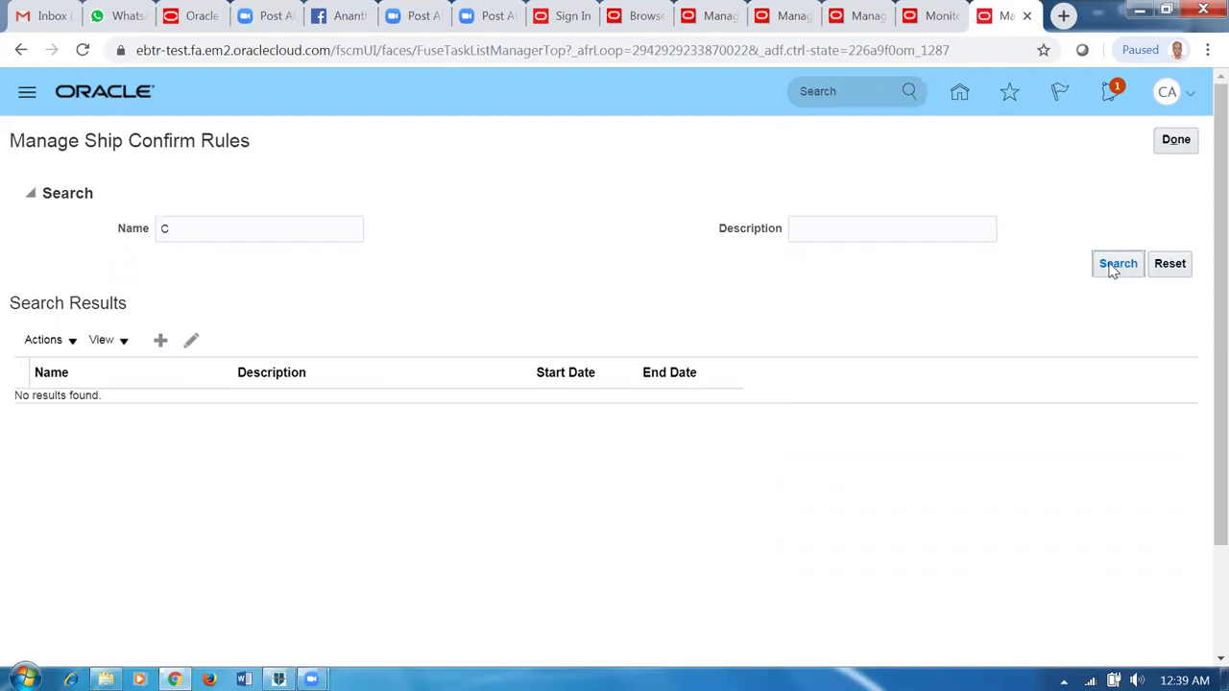
- Search the ship confirm rules for the name CCO1, then clear the name and list all rules again
double_click(211, 223)
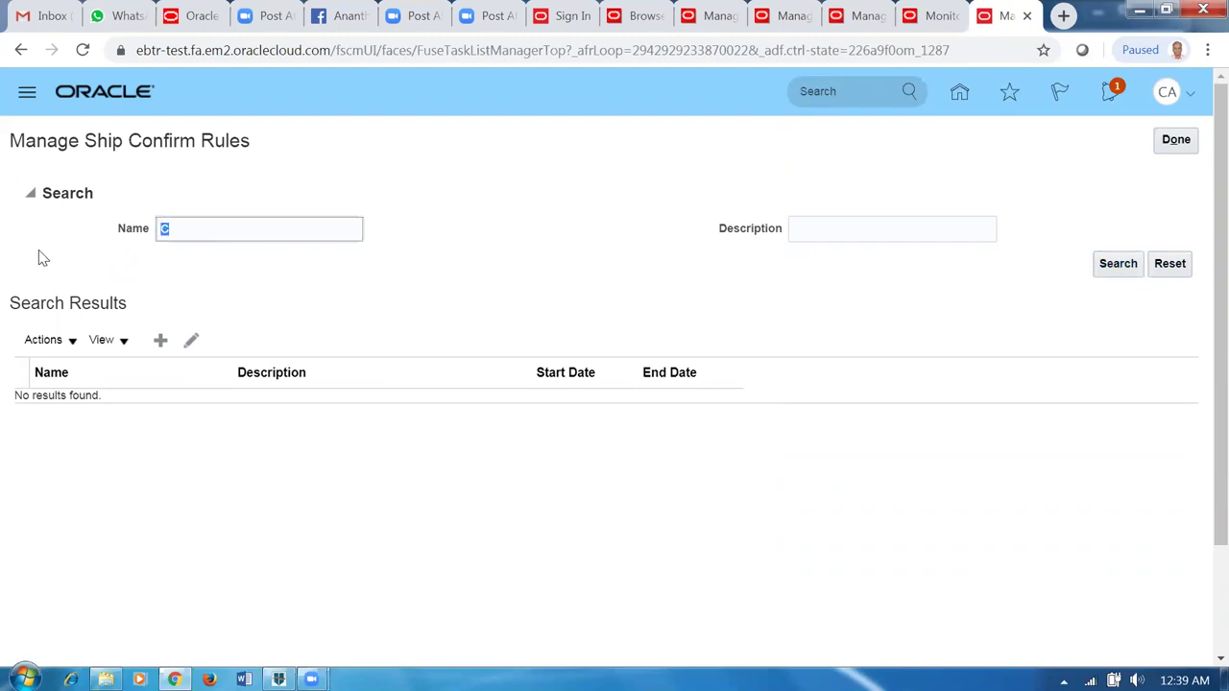
type("CCo1")
key("ctrl+a")
type("CCO1")
left_click(1118, 268)
left_click(211, 227)
key("BackSpace")
key("BackSpace")
key("BackSpace")
key("BackSpace")
left_click(1108, 274)
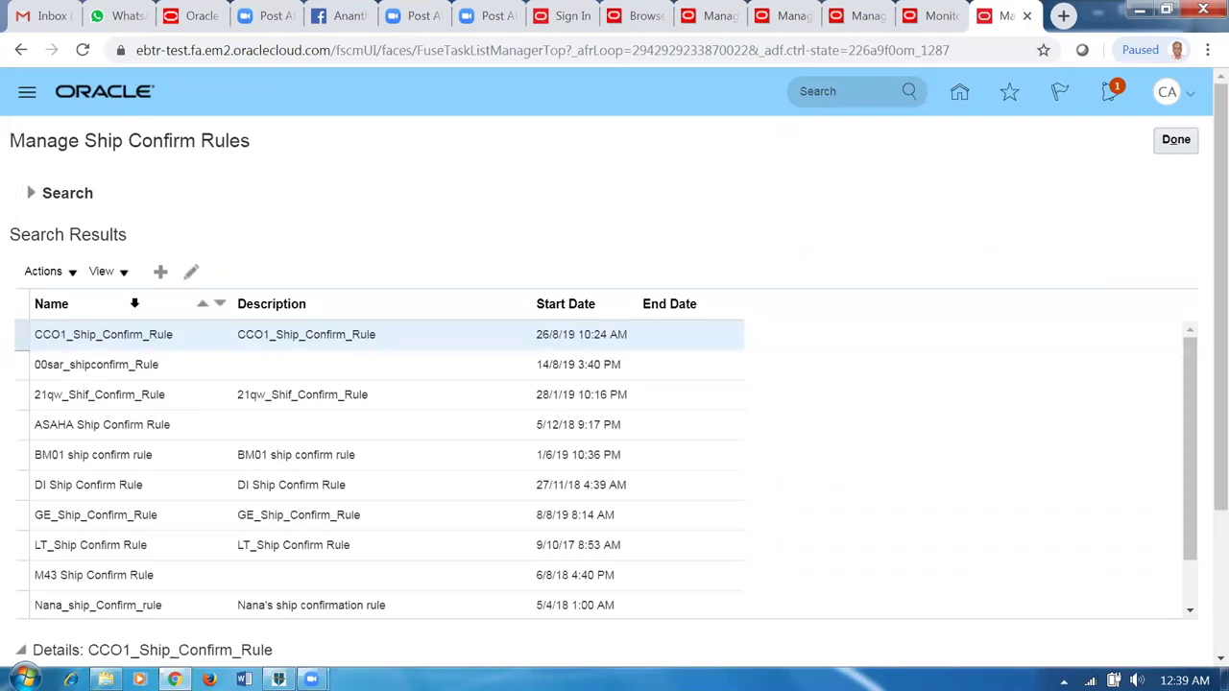
- Open CCO1_Ship_Confirm_Rule for editing, compare its Requested quantities and Ship quantities options, and cancel without saving
left_click(196, 275)
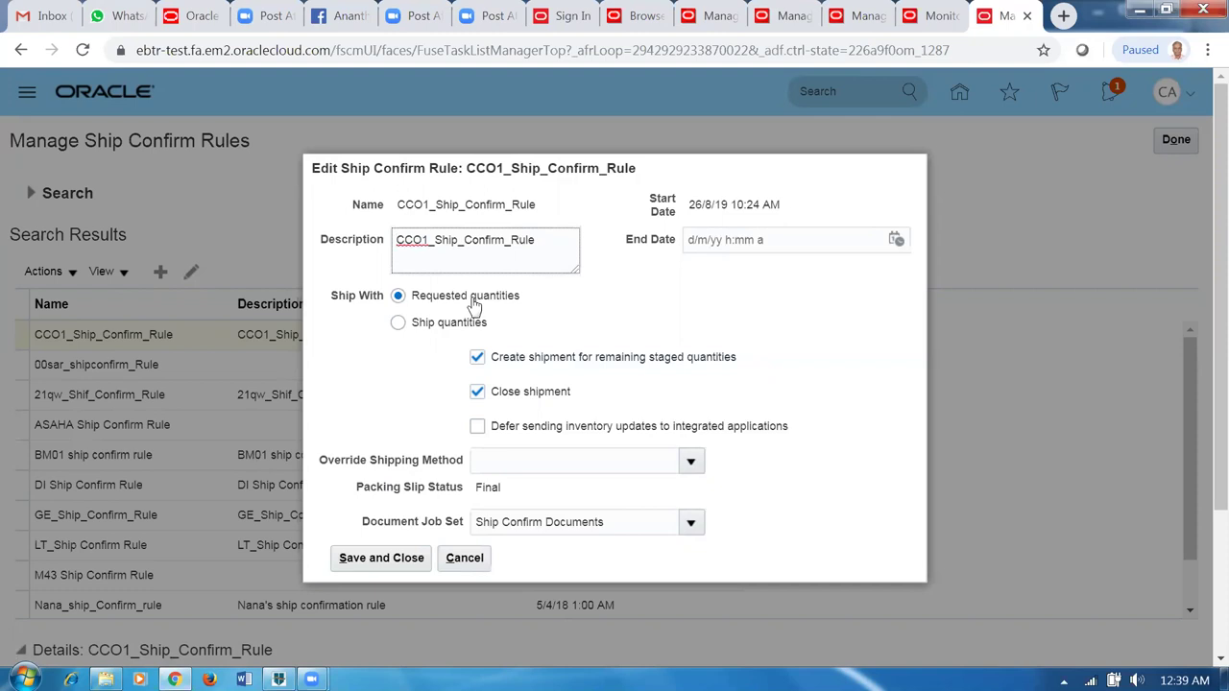
left_click(398, 324)
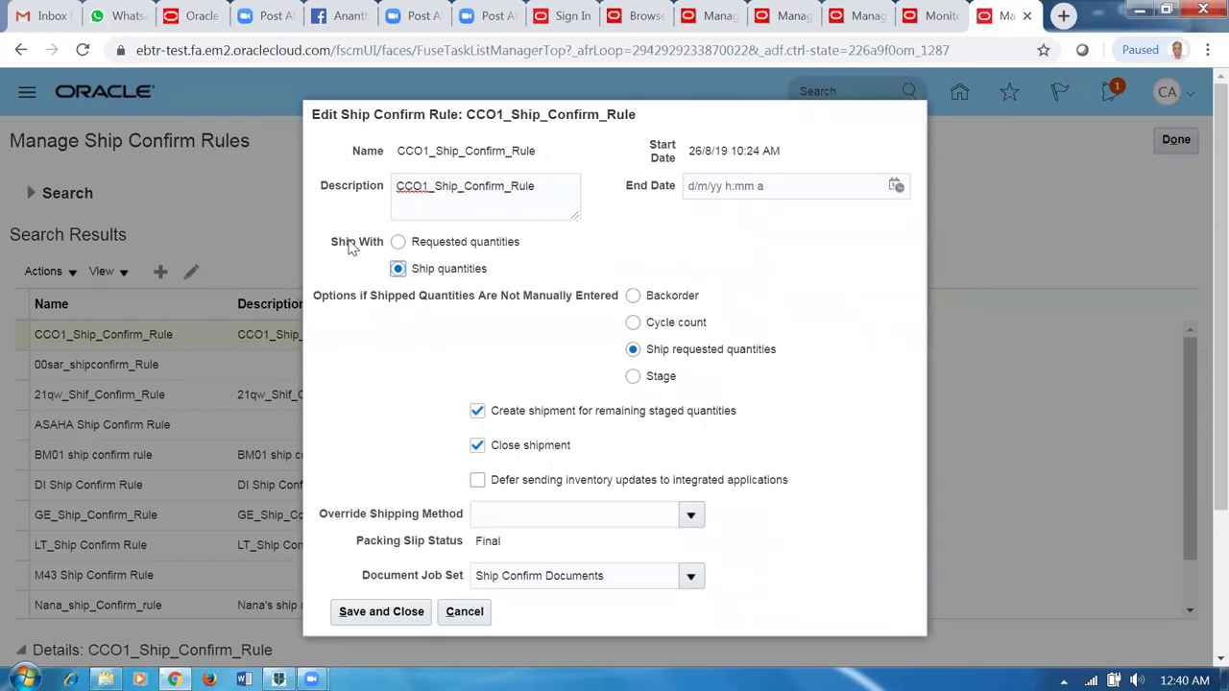
left_click(398, 243)
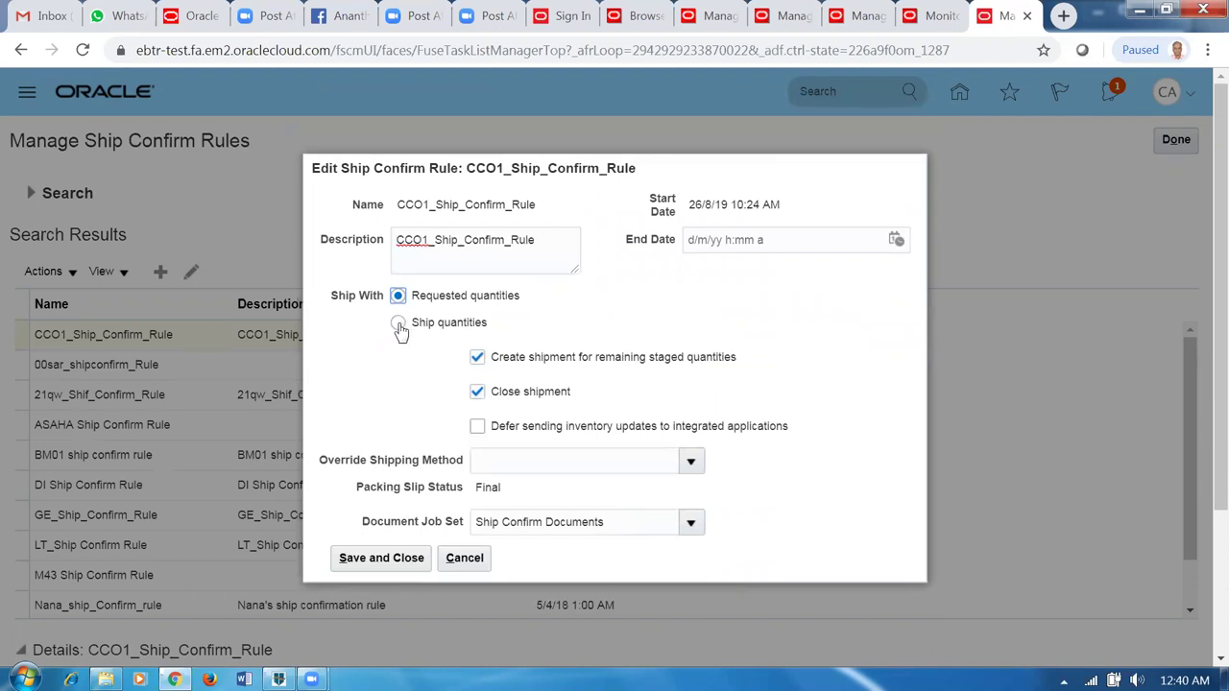
left_click(399, 324)
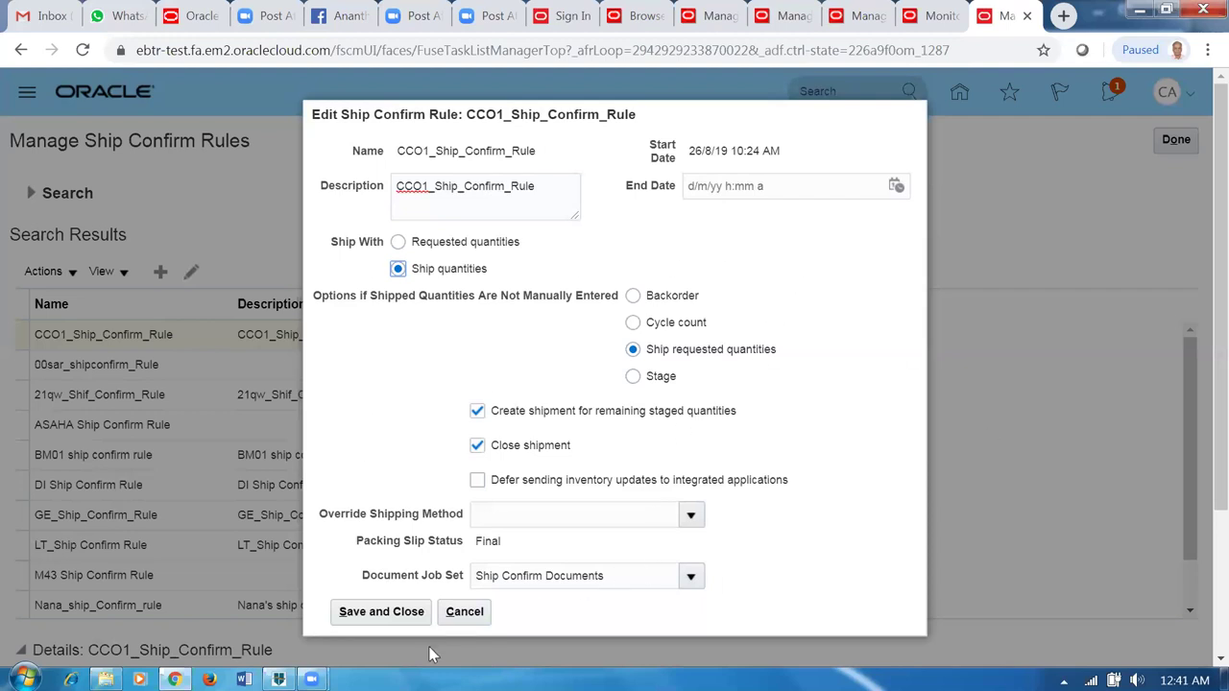
left_click(464, 612)
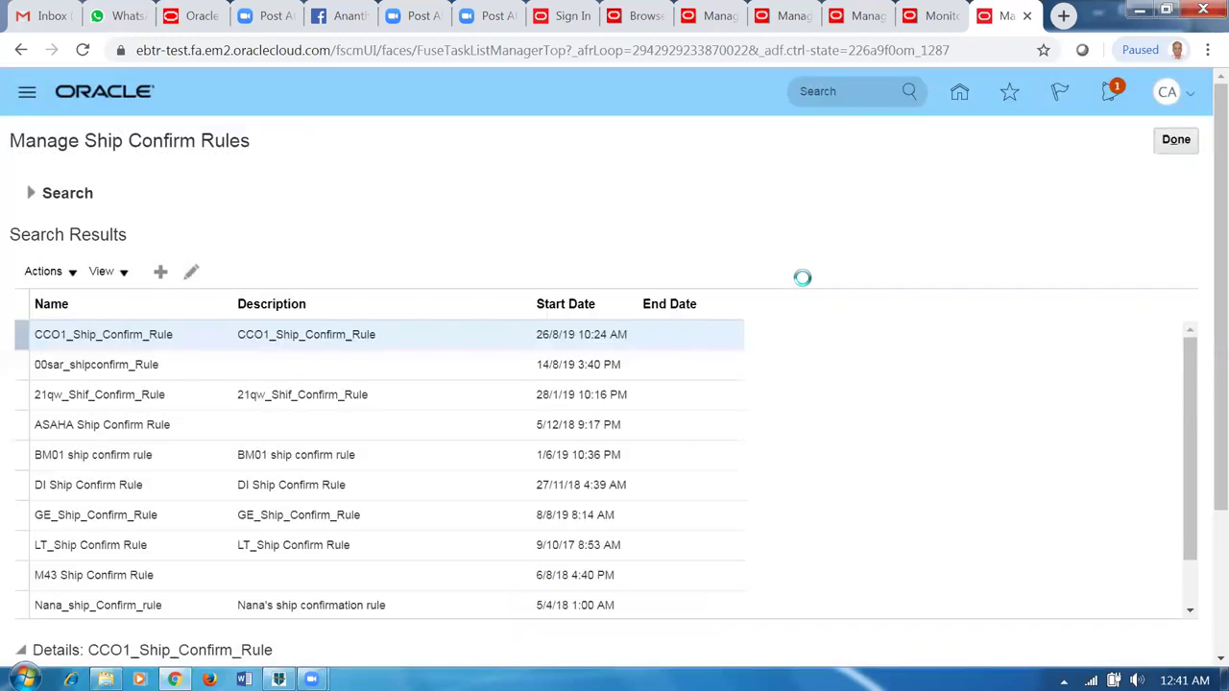